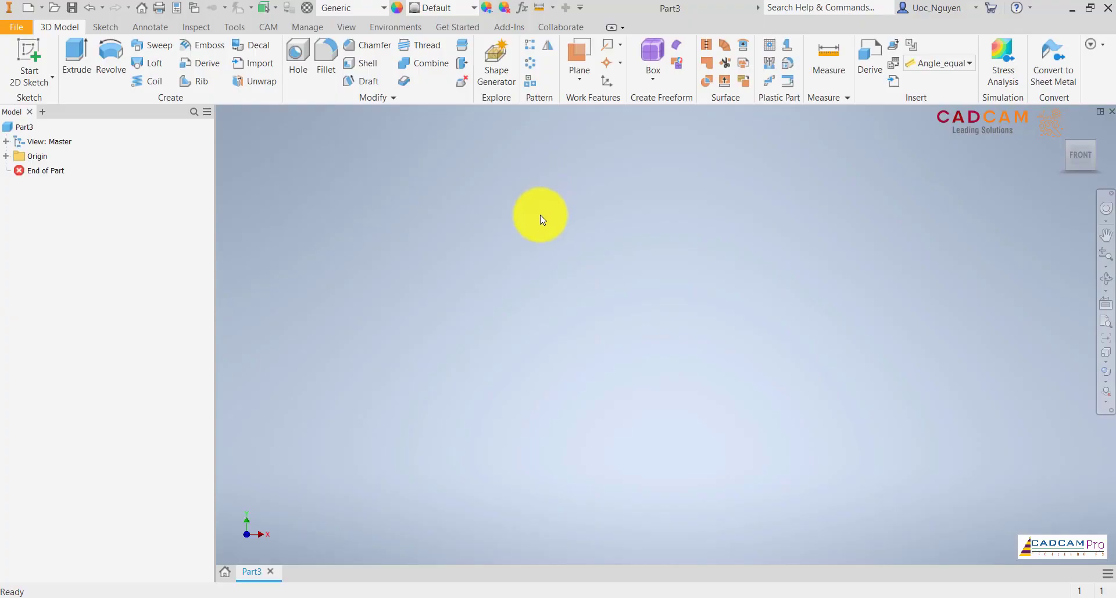
# Assign the Steel, Alloy material to the part.
pyautogui.click(366, 12)
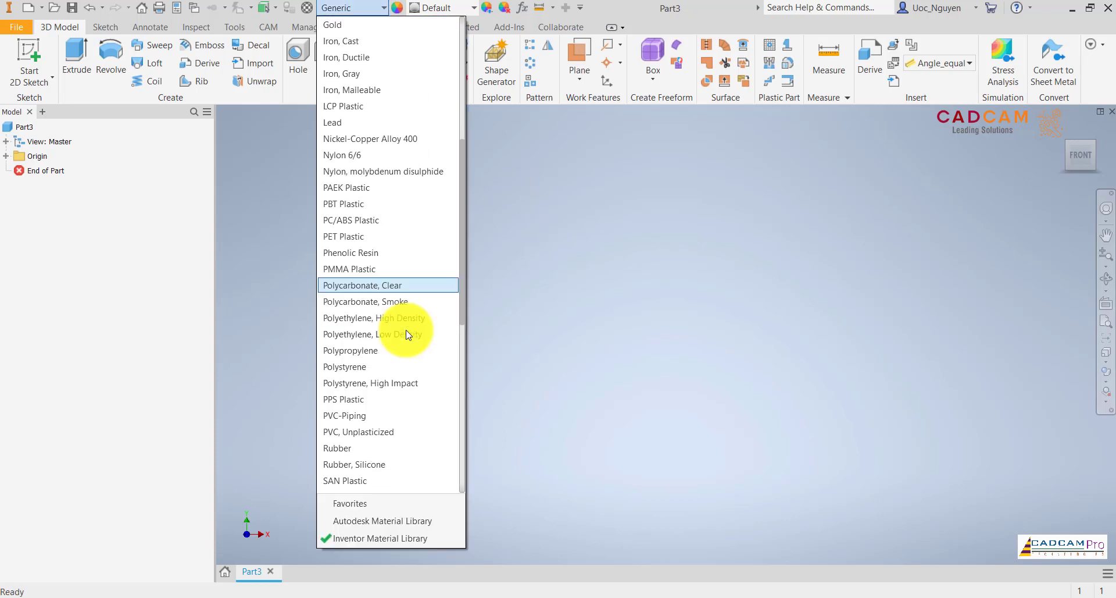
pyautogui.scroll(-4, 397, 349)
pyautogui.click(378, 415)
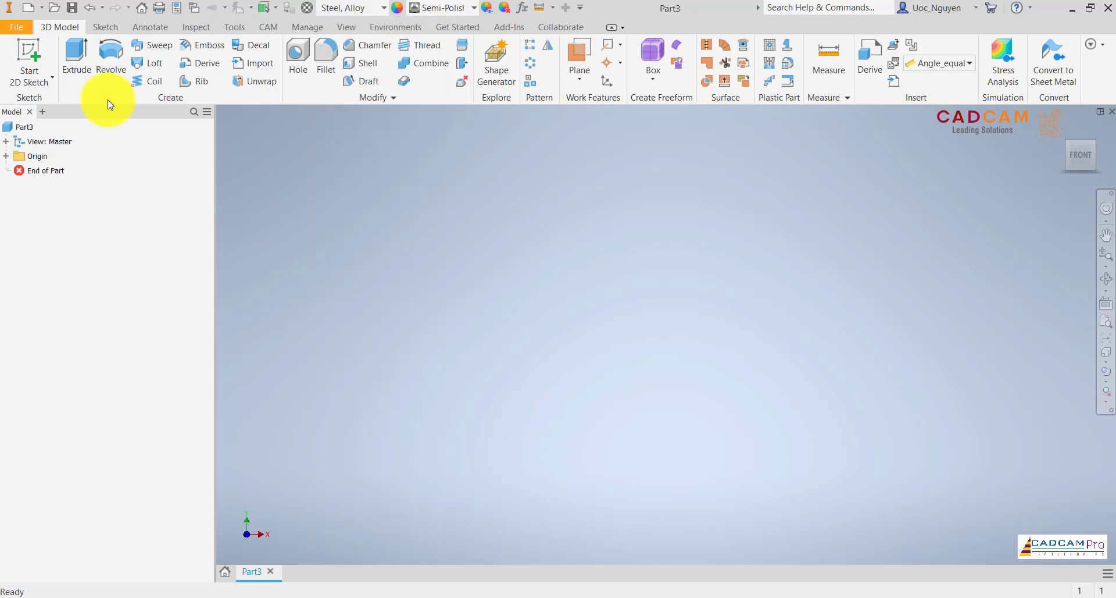
# Start a 2D sketch on the front (XY) origin plane.
pyautogui.click(30, 61)
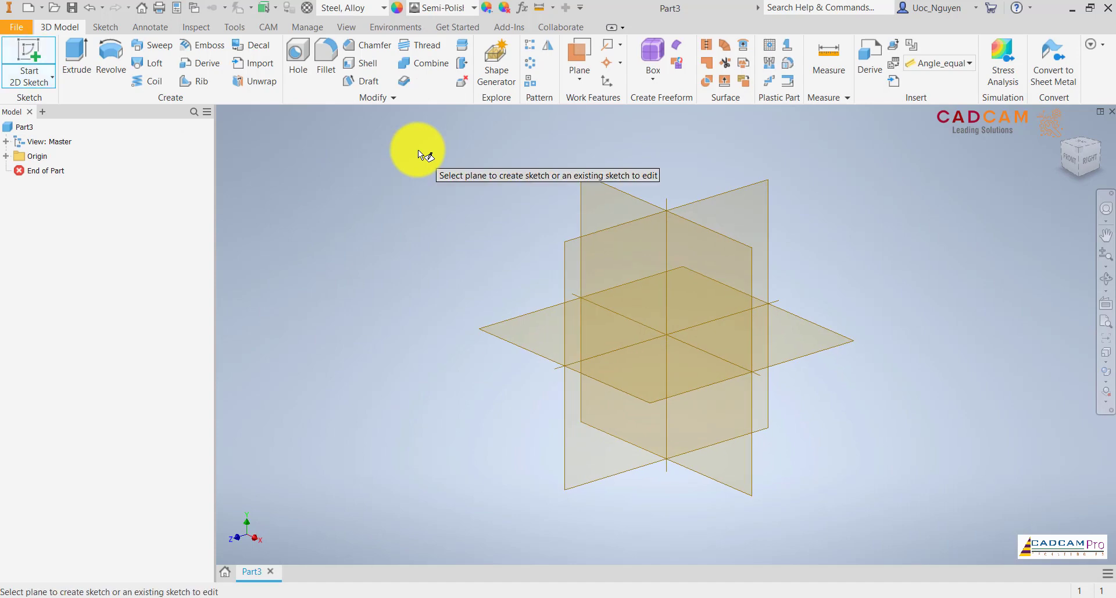
pyautogui.click(593, 201)
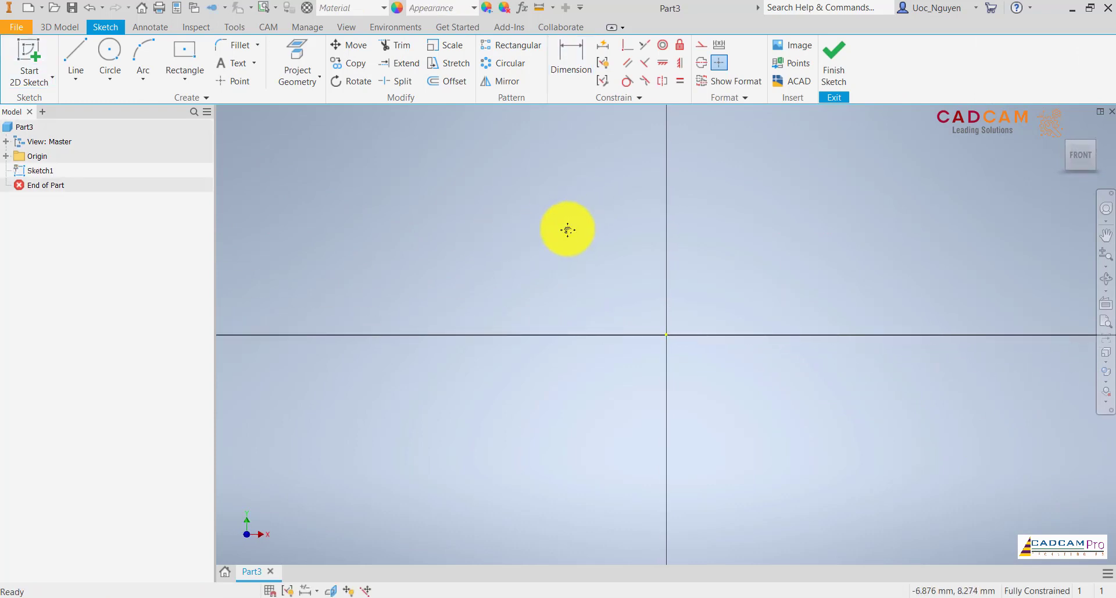
pyautogui.moveTo(568, 229); pyautogui.dragTo(354, 255, button='middle')
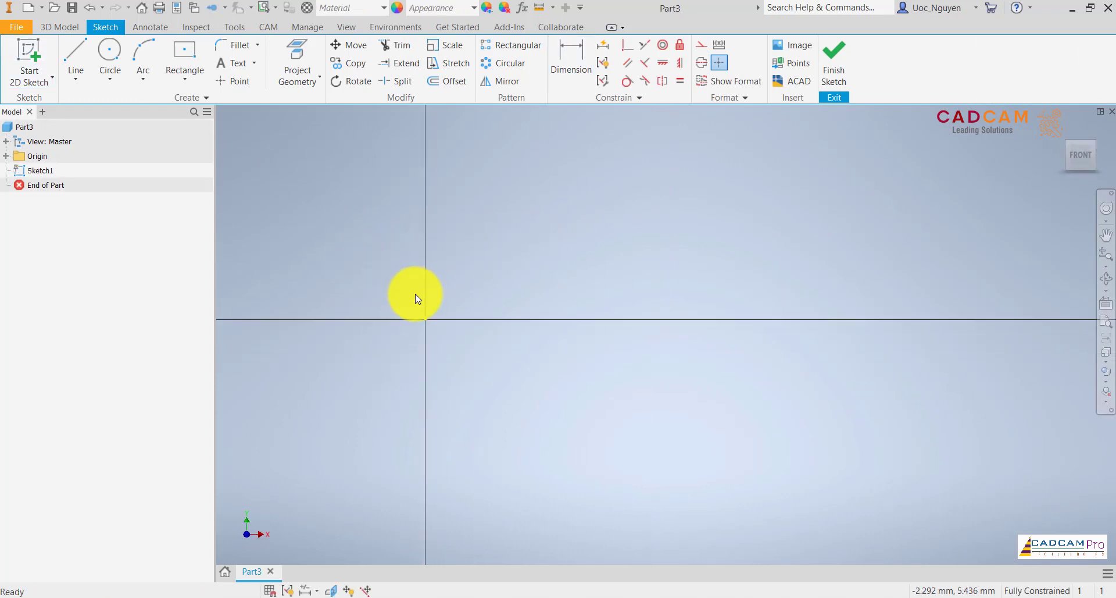
pyautogui.scroll(2, 415, 294)
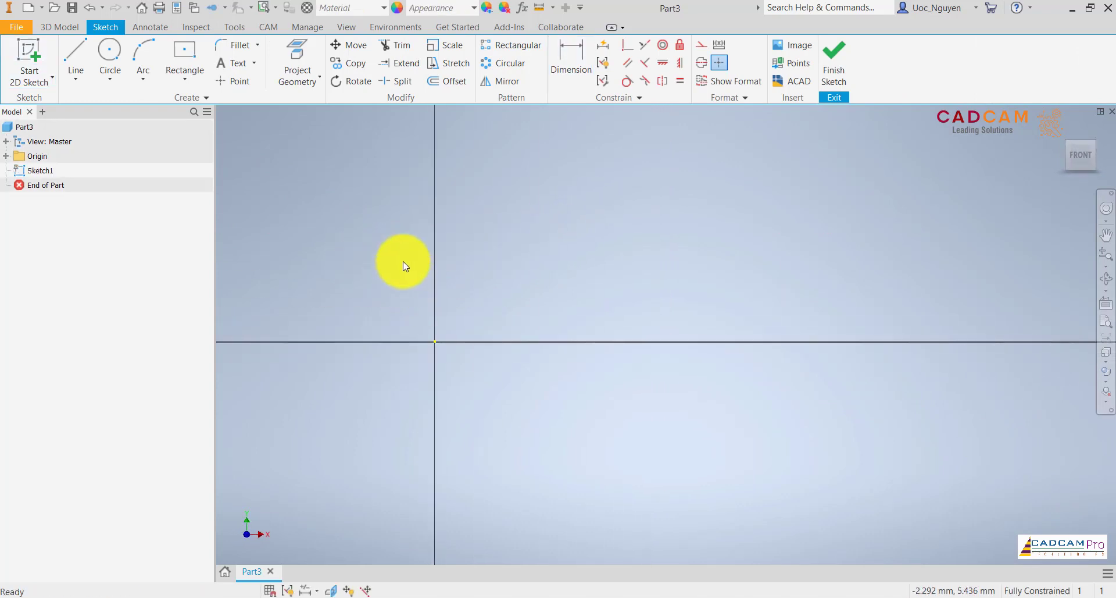
# Draw a two-point center rectangle measuring 20 by 20 mm, centred on the sketch origin.
pyautogui.click(185, 80)
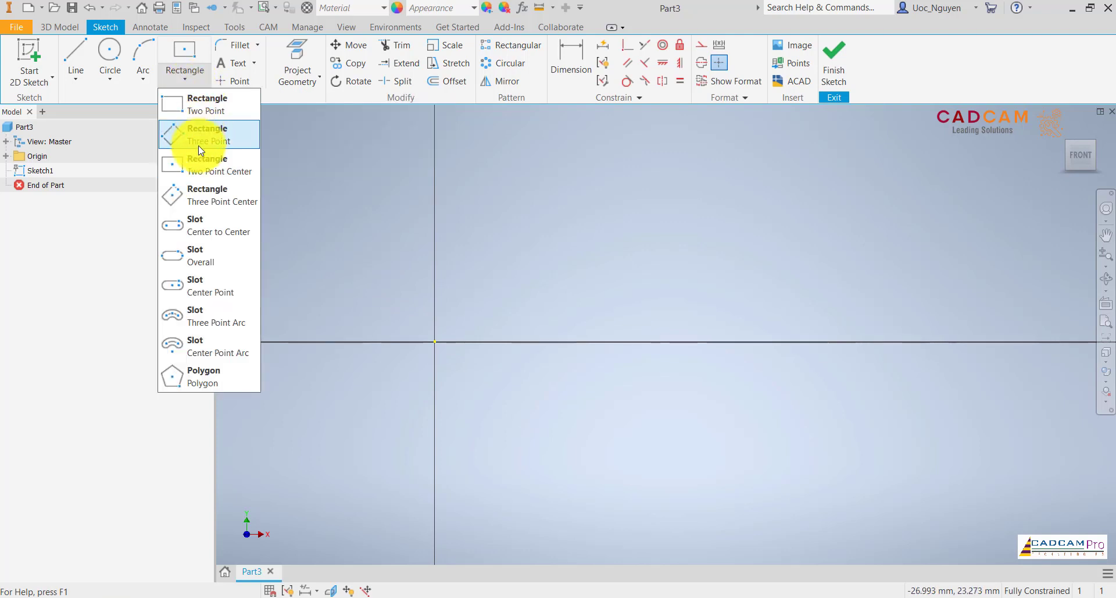
pyautogui.click(204, 174)
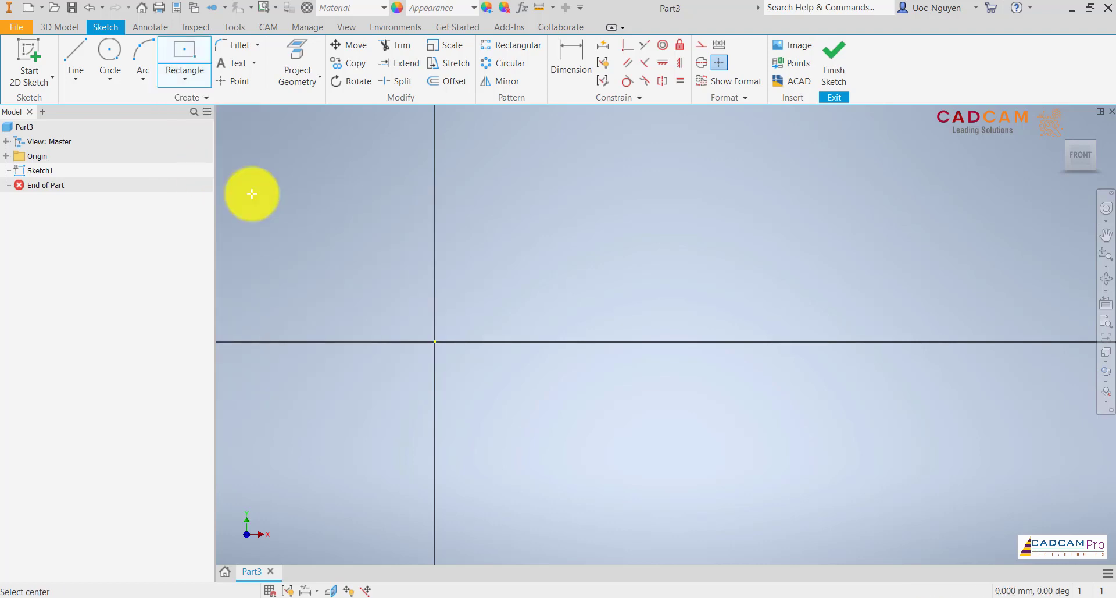
pyautogui.click(435, 341)
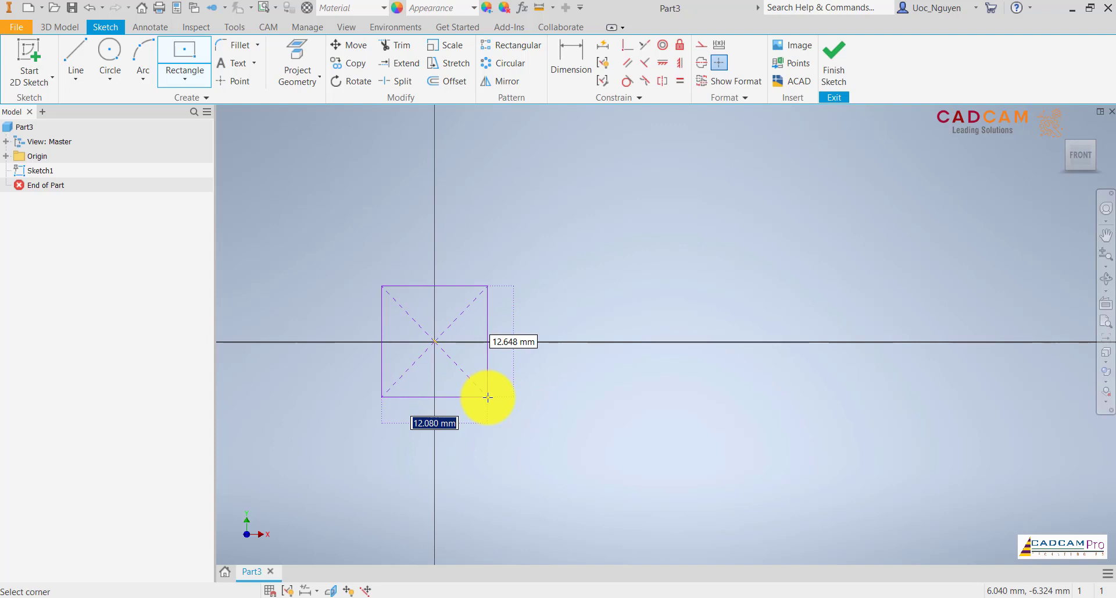
pyautogui.write('18')
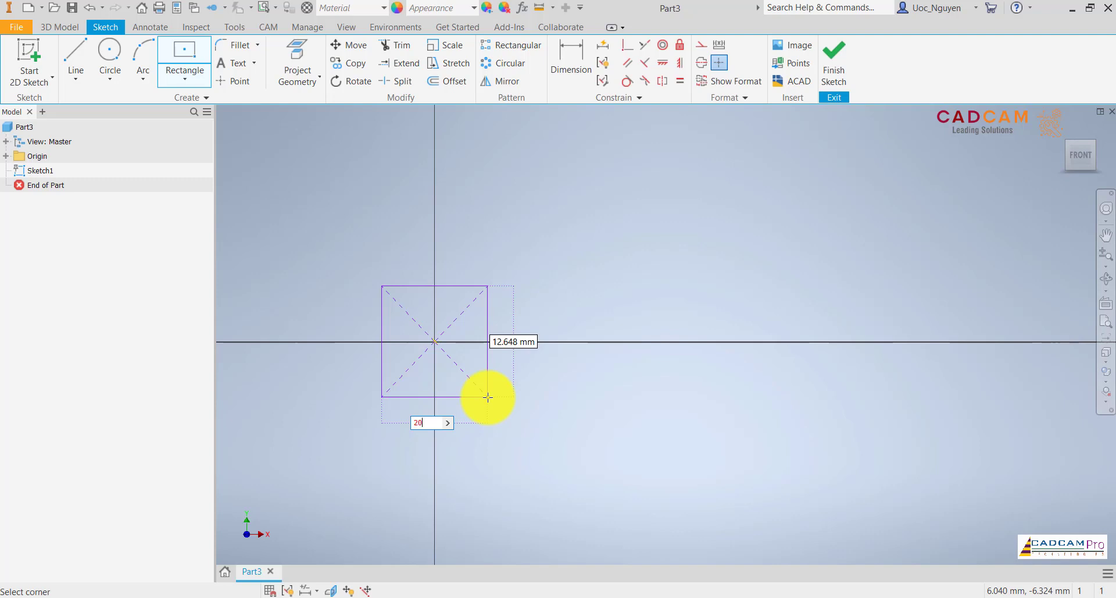
pyautogui.press('Tab')
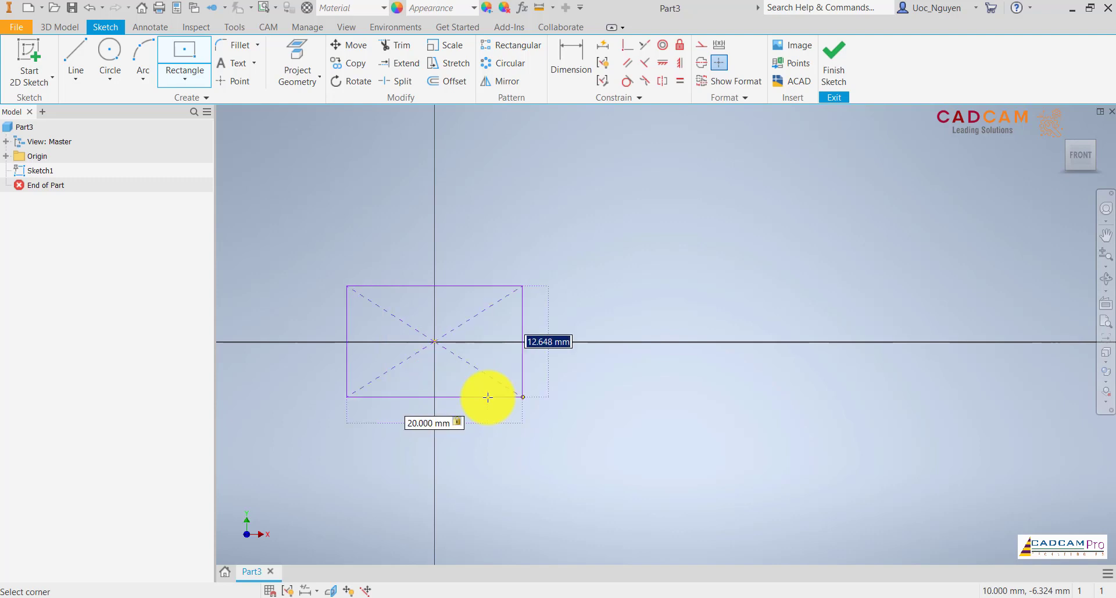
pyautogui.write('20')
pyautogui.press('Return')
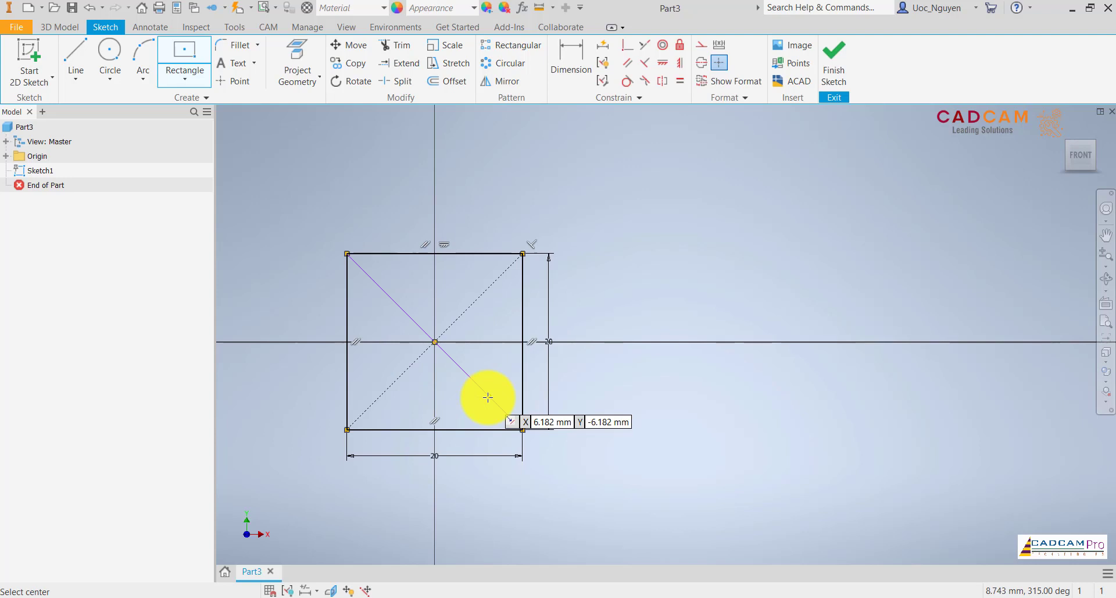
pyautogui.press('Escape')
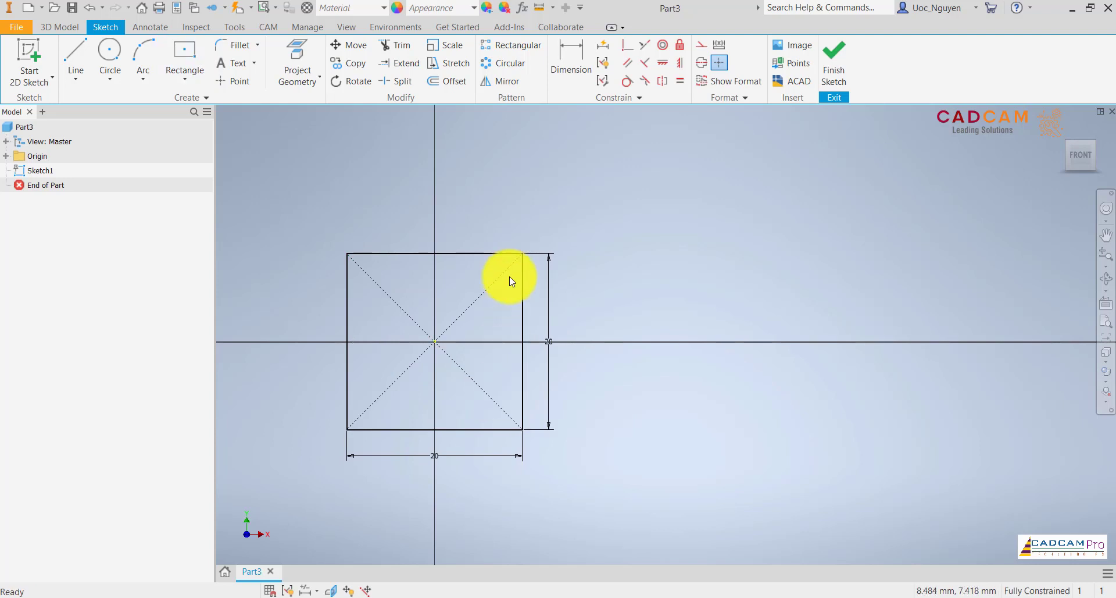
# Fillet all four corners of the 20 mm square with a 0.5 mm radius.
pyautogui.moveTo(382, 279); pyautogui.dragTo(433, 277, button='middle')
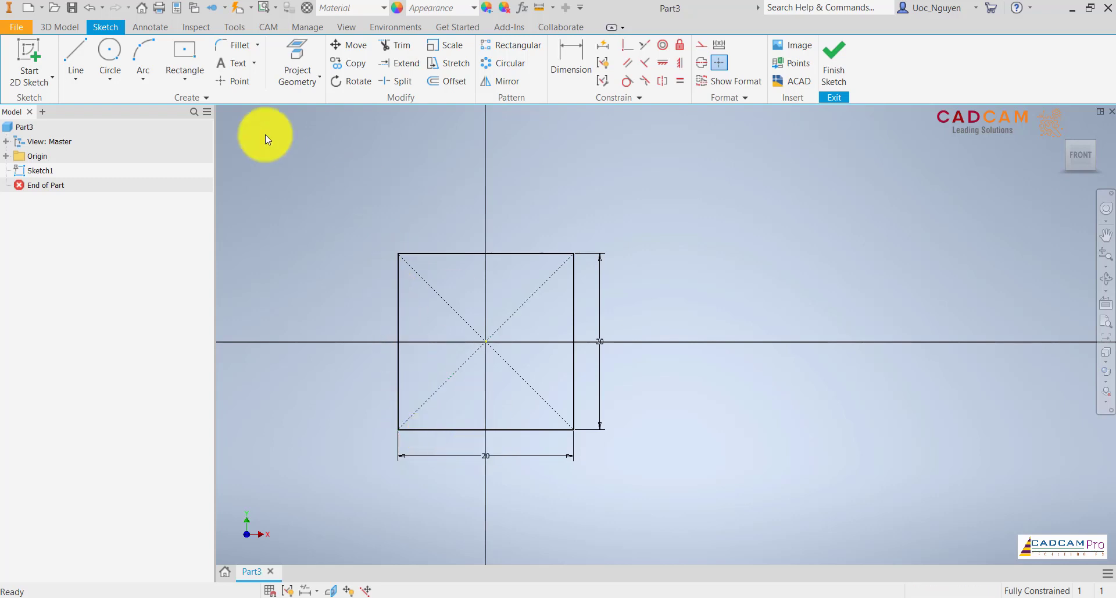
pyautogui.click(232, 45)
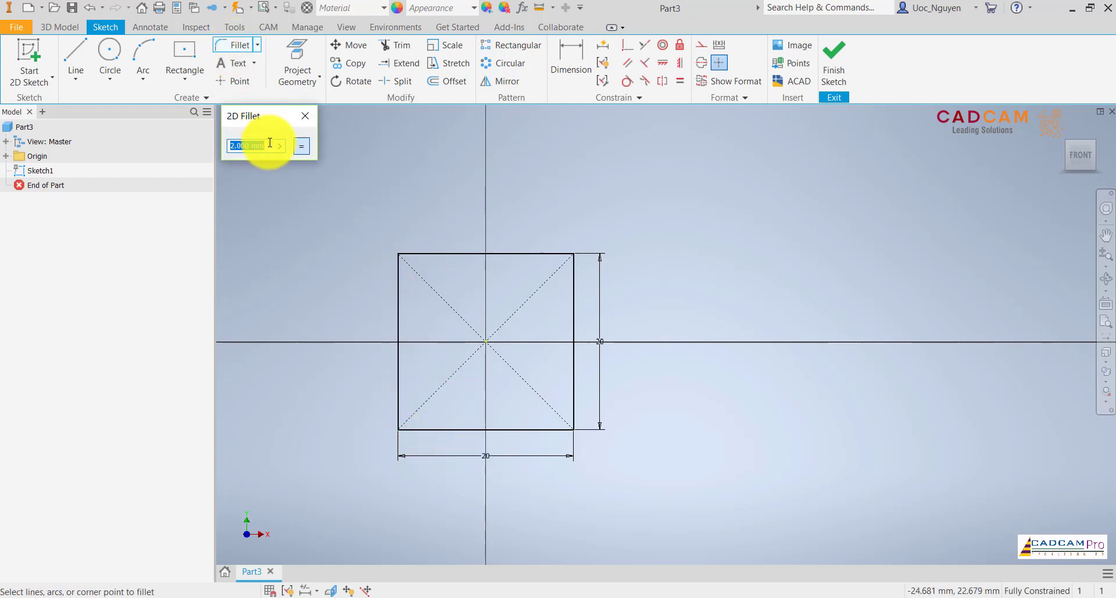
pyautogui.write('0.5')
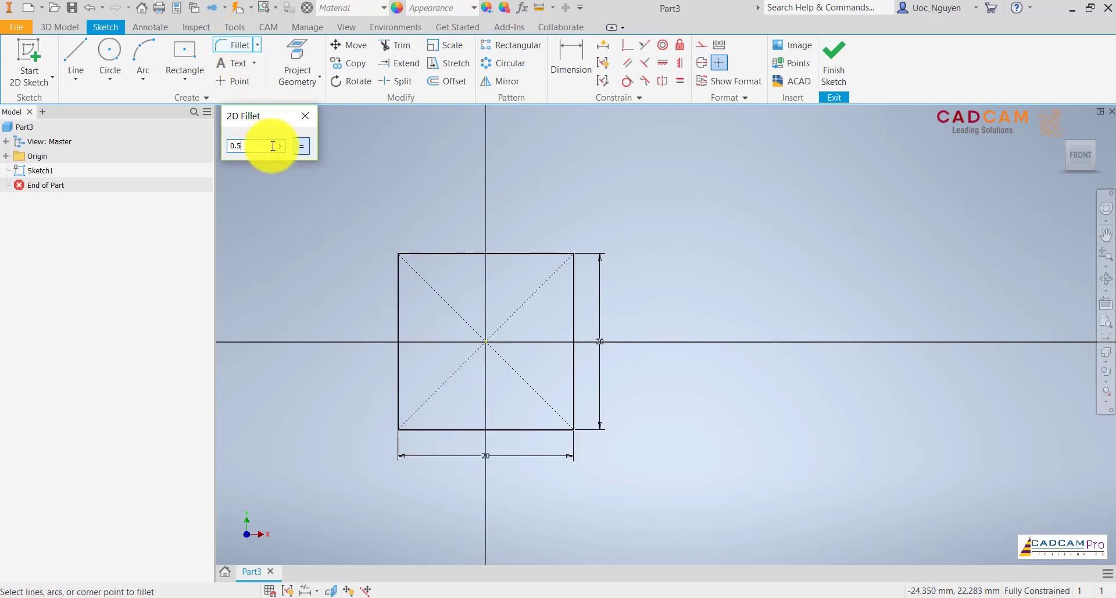
pyautogui.click(414, 255)
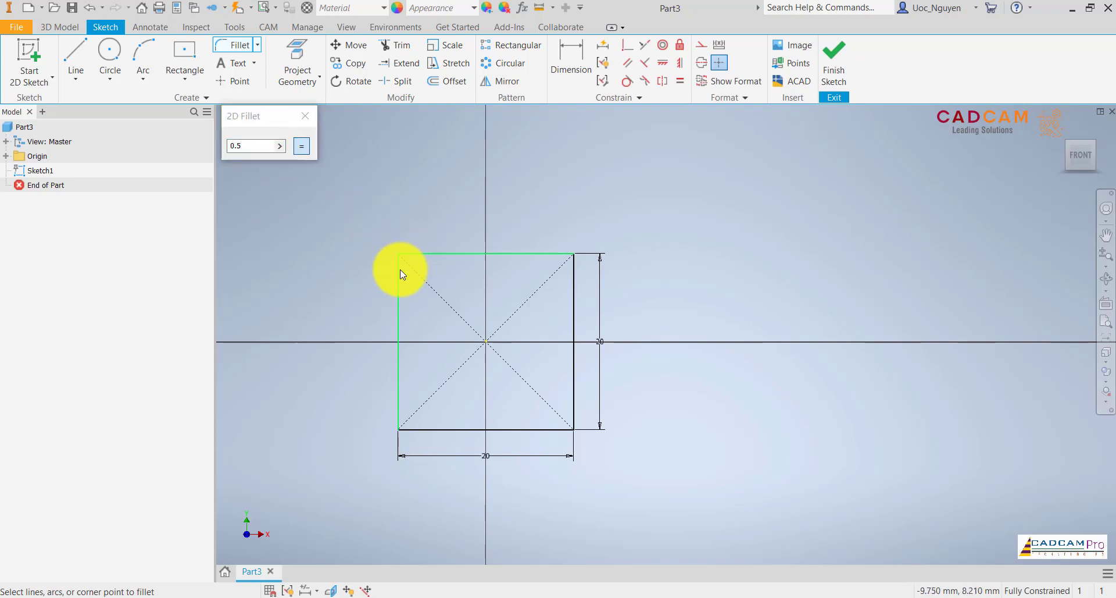
pyautogui.click(399, 270)
pyautogui.click(401, 371)
pyautogui.click(442, 430)
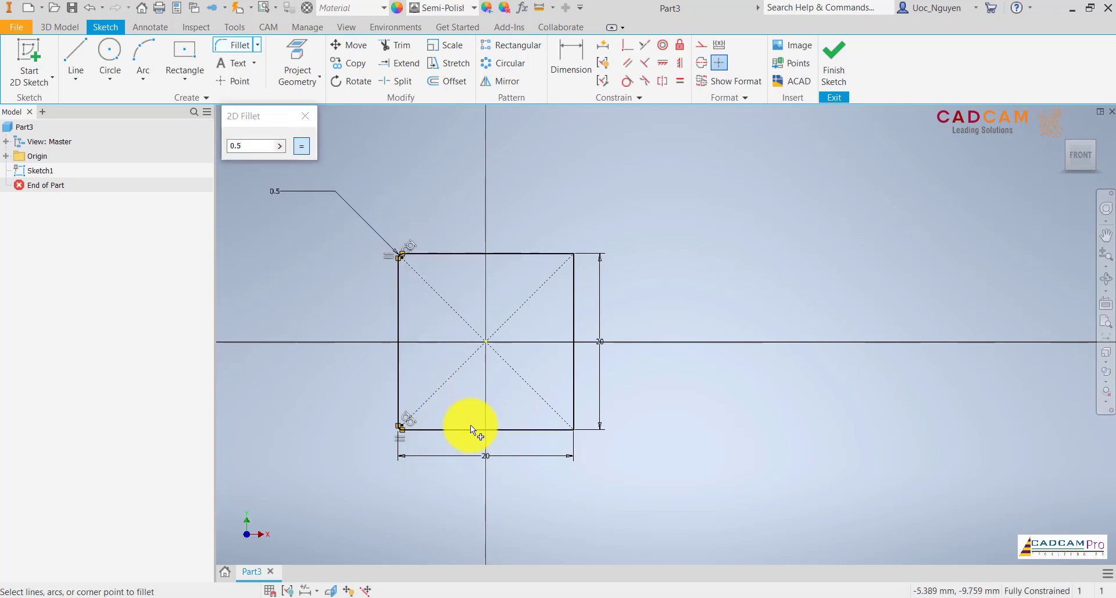
pyautogui.click(545, 430)
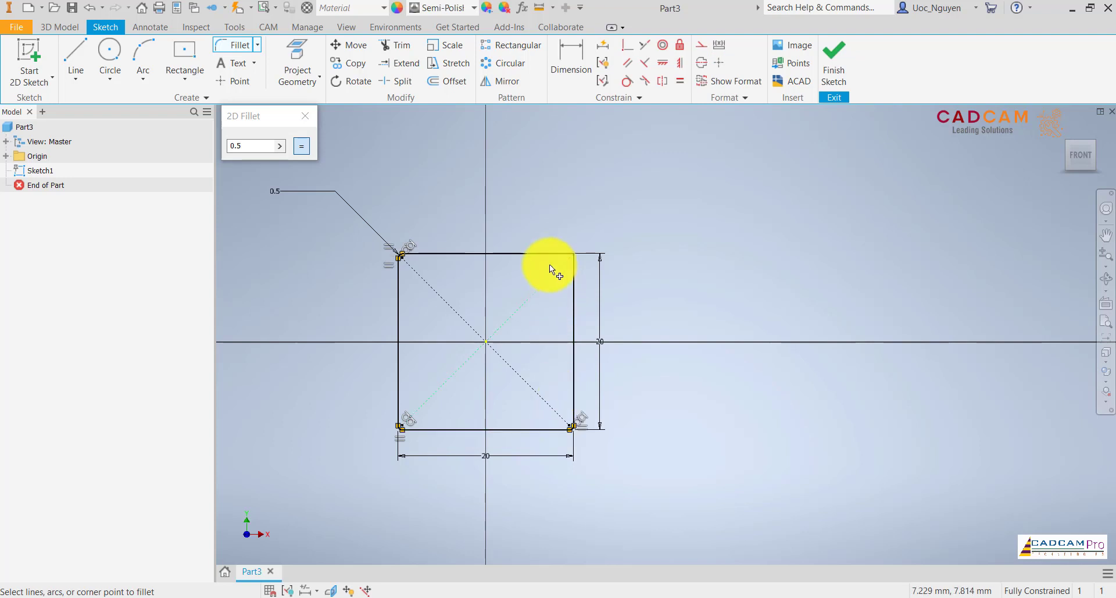
pyautogui.click(549, 253)
pyautogui.click(574, 277)
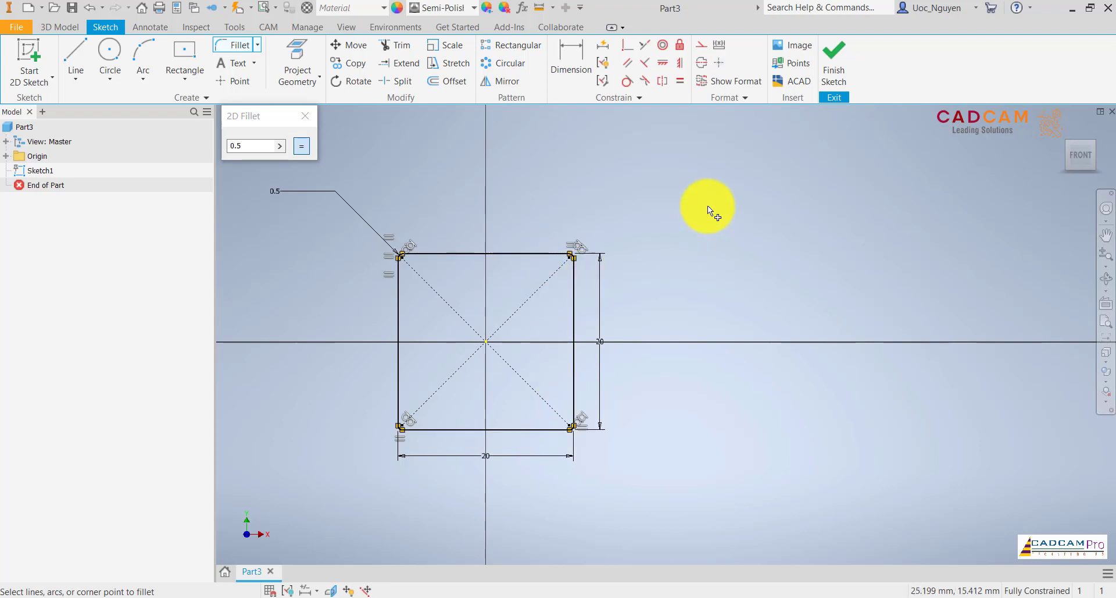
pyautogui.click(305, 116)
# Draw a 40 by 40 mm two-point center rectangle on the horizontal axis, centred about 45 mm to the right of the origin.
pyautogui.moveTo(695, 277)
pyautogui.mouseDown(button='middle')
pyautogui.moveTo(690, 296)
pyautogui.moveTo(707, 324)
pyautogui.moveTo(616, 312)
pyautogui.mouseUp(button='middle')
pyautogui.scroll(-2, 656, 324)
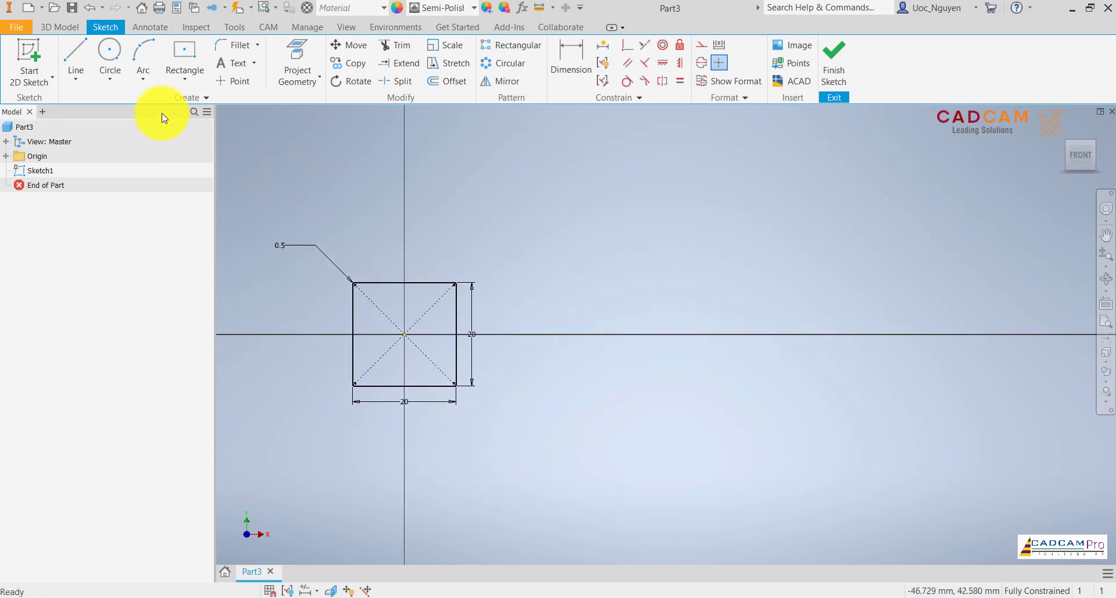
pyautogui.click(185, 79)
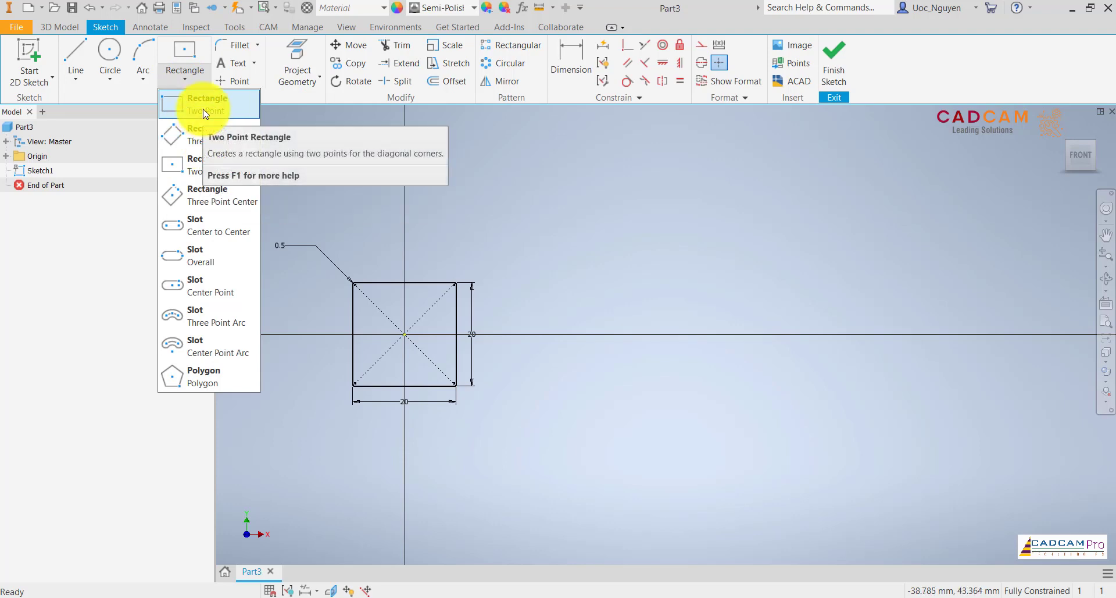
pyautogui.click(187, 165)
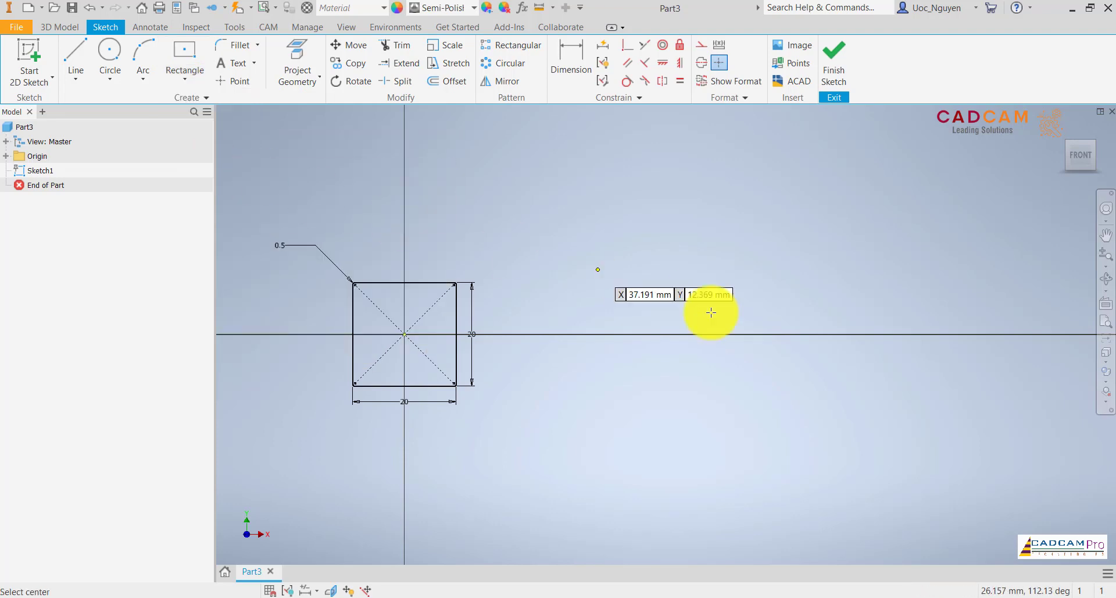
pyautogui.click(641, 335)
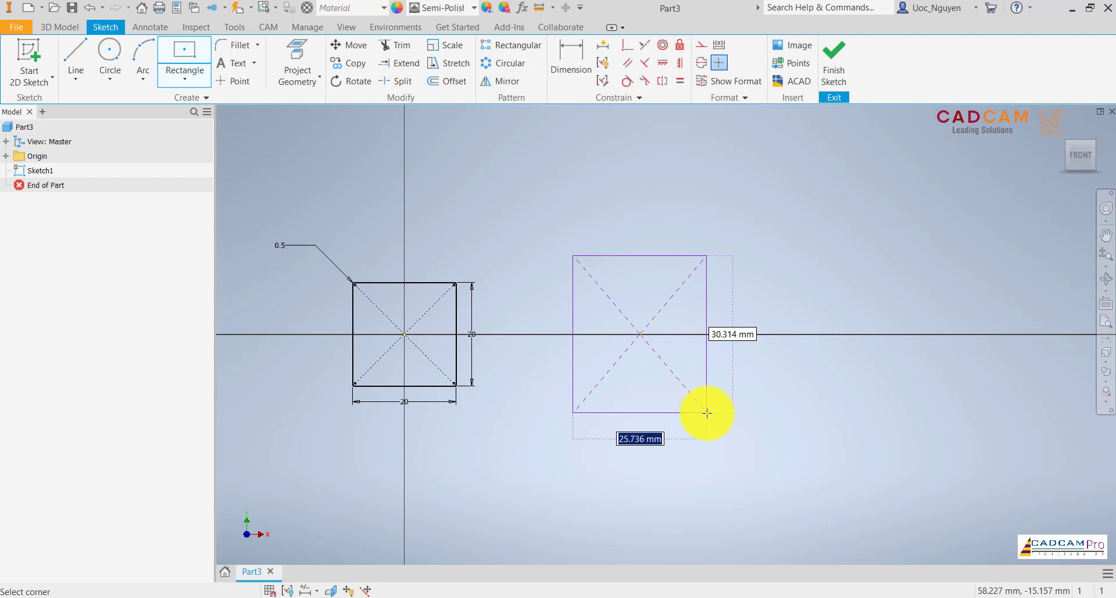
pyautogui.write('40')
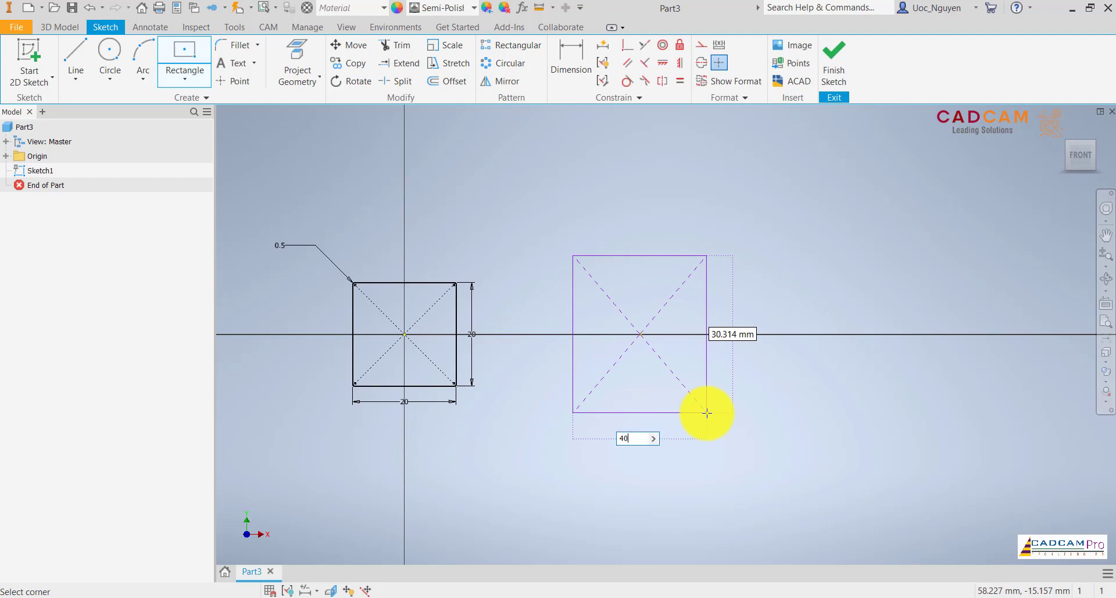
pyautogui.press('Tab')
pyautogui.write('40')
pyautogui.press('Return')
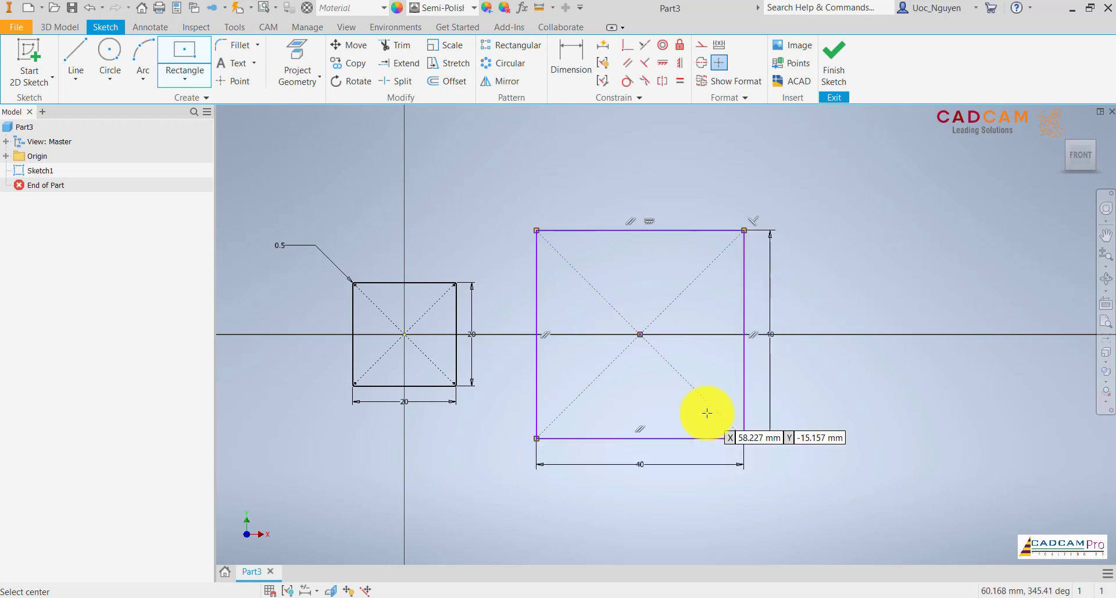
pyautogui.press('Escape')
# Dimension the horizontal distance between the centres of the two squares as 120 mm.
pyautogui.click(570, 58)
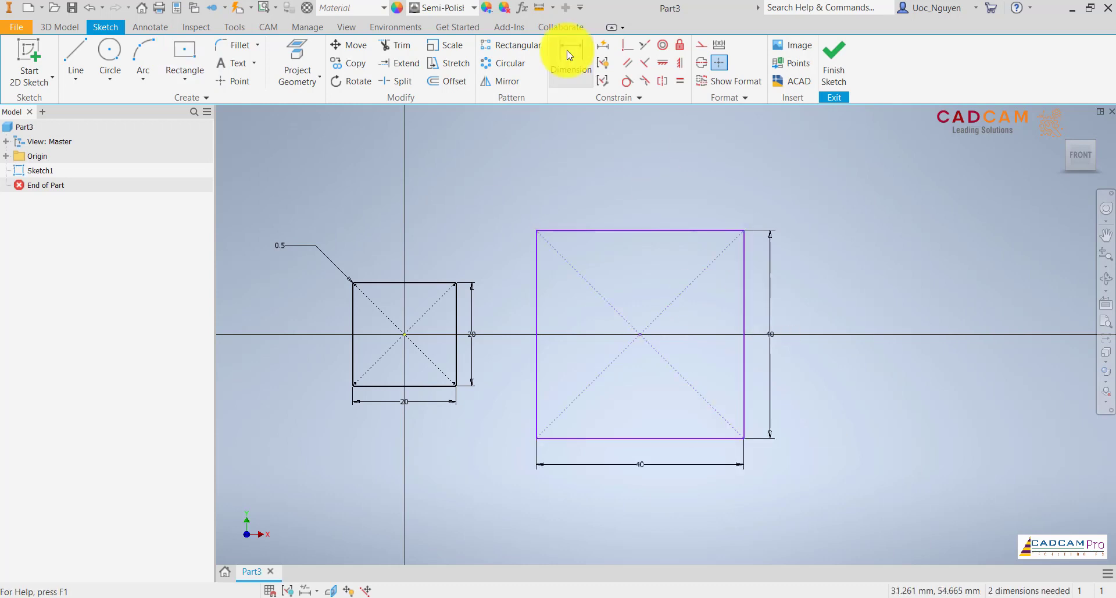
pyautogui.click(640, 334)
pyautogui.click(405, 335)
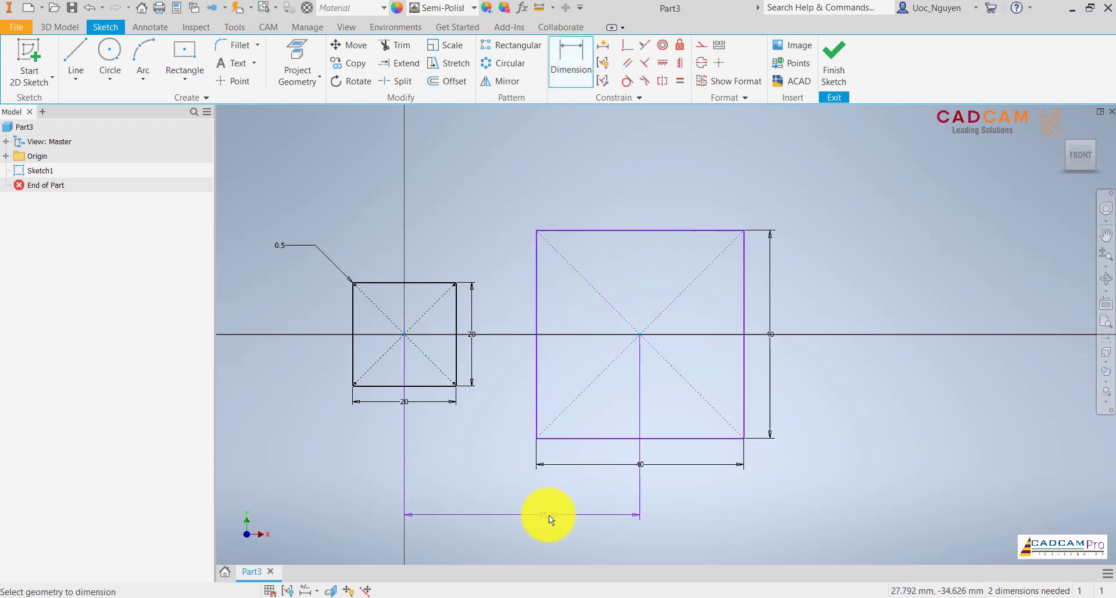
pyautogui.click(514, 529)
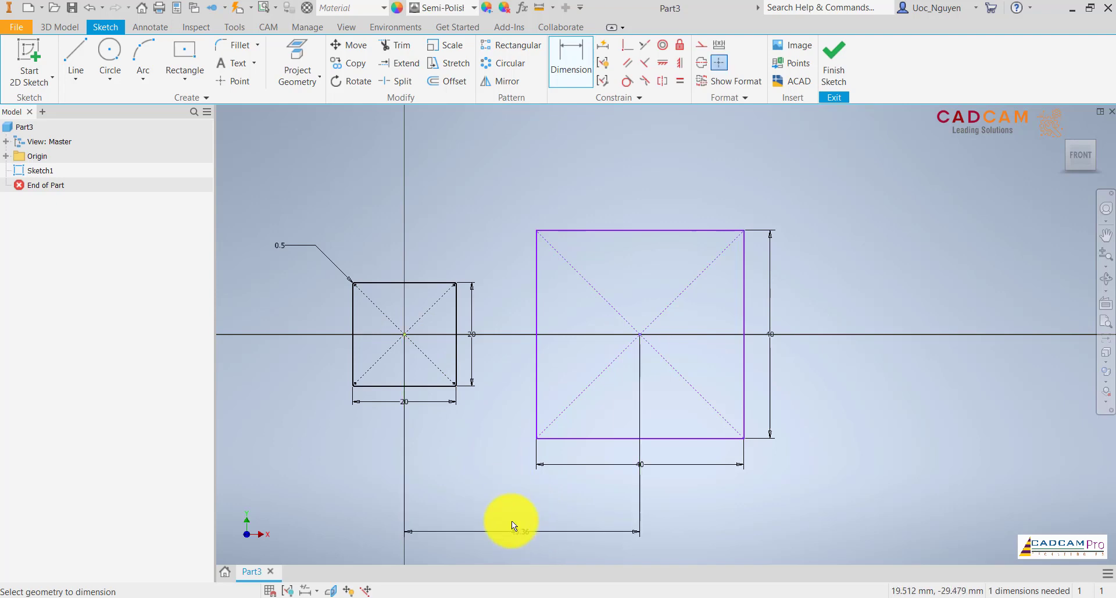
pyautogui.write('120')
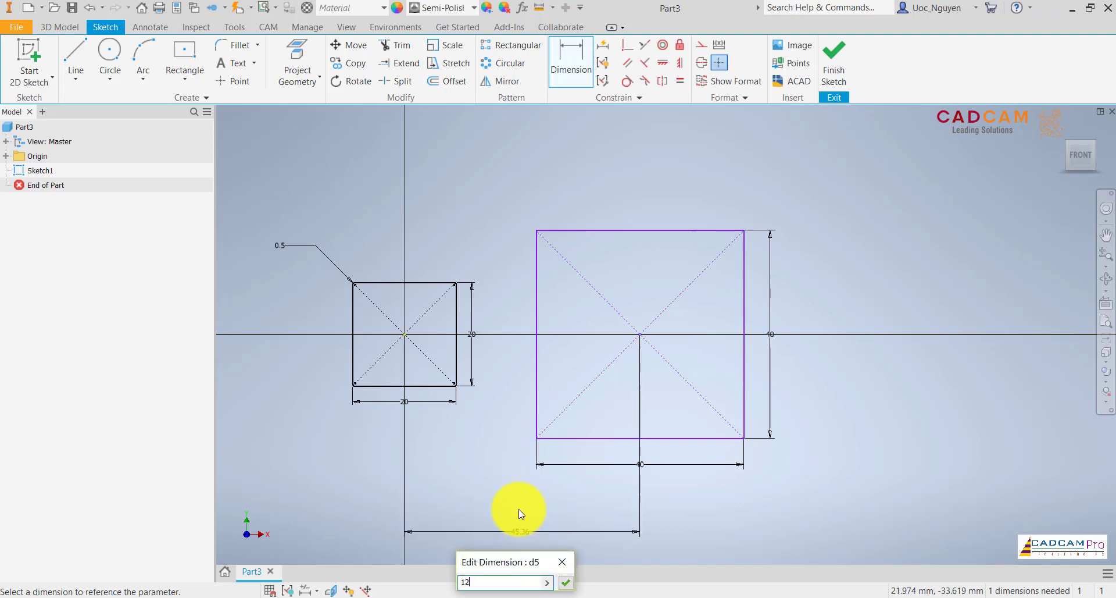
pyautogui.press('Return')
# Set the centre-to-centre distance between the two squares to 100 mm.
pyautogui.scroll(-3, 559, 436)
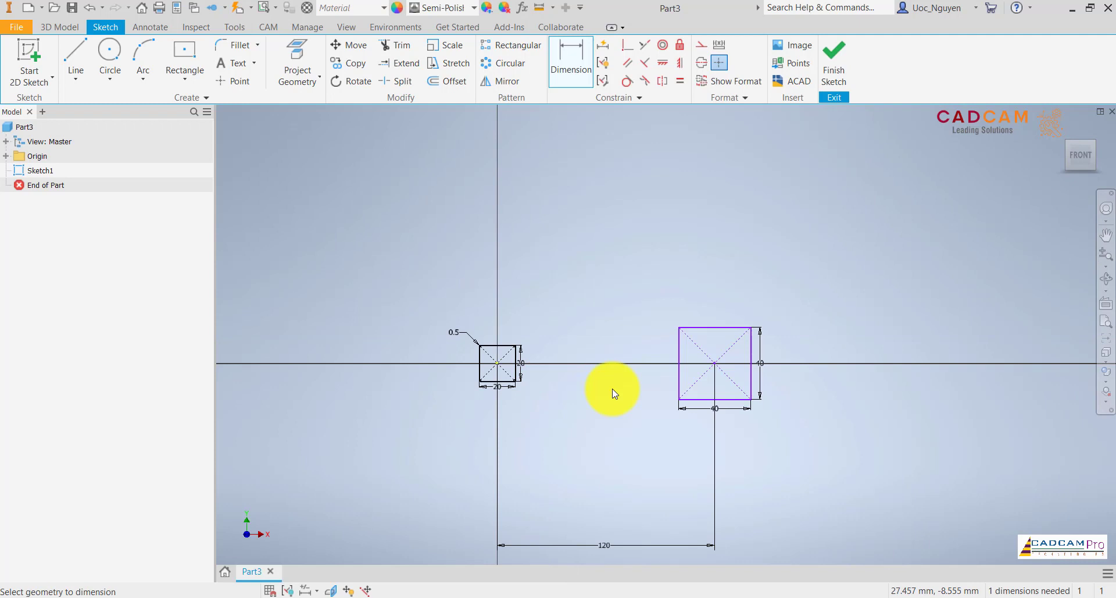
pyautogui.doubleClick(607, 549)
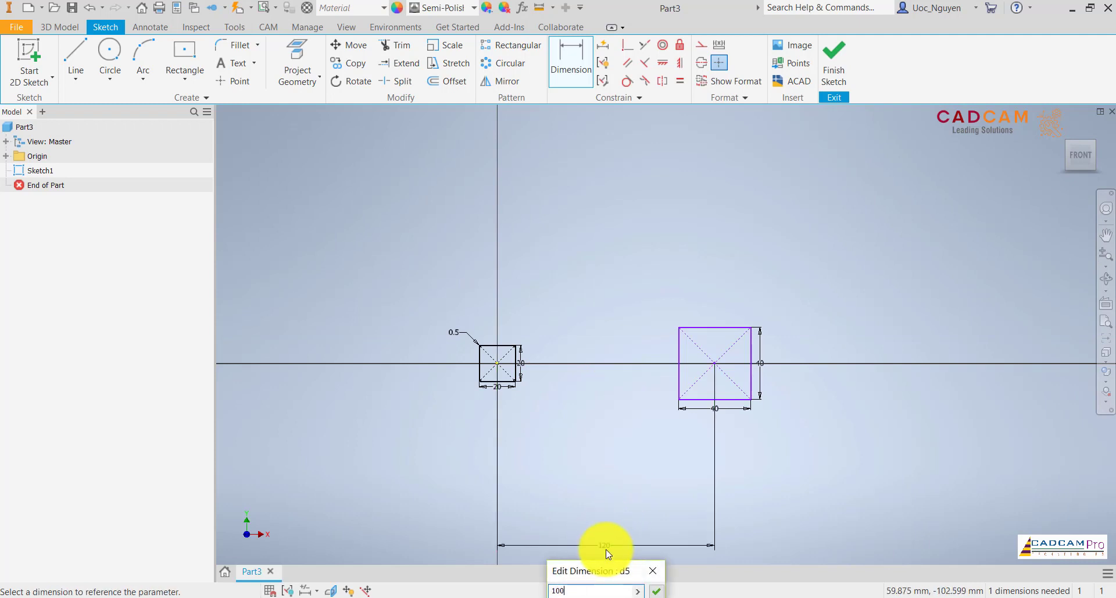
pyautogui.press('Return')
# Fillet all four corners of the 40 mm square with a 2 mm radius.
pyautogui.scroll(3, 657, 418)
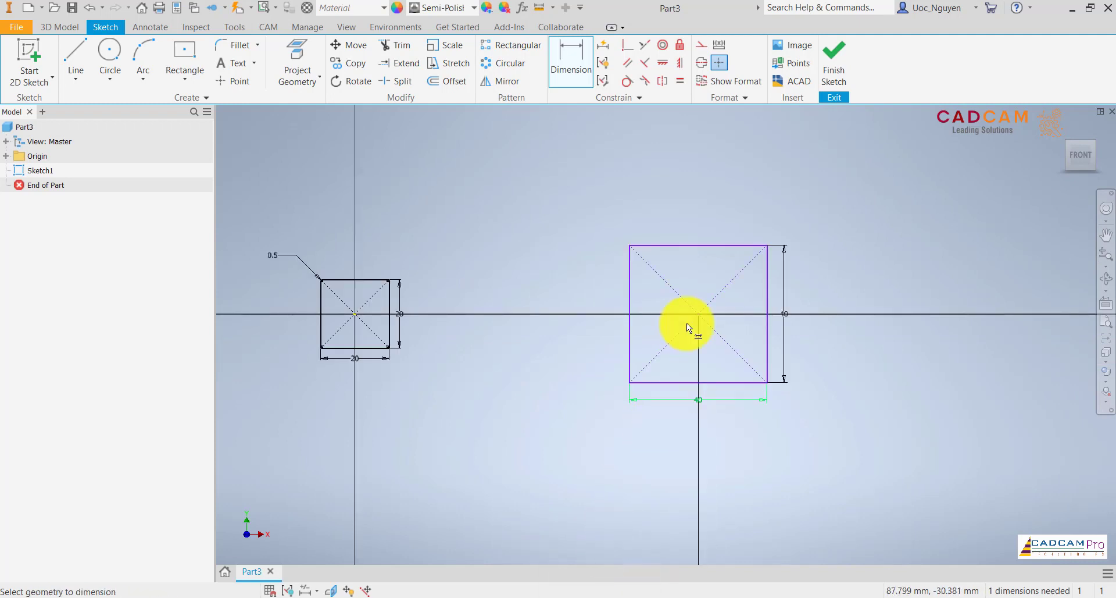
pyautogui.moveTo(637, 223); pyautogui.dragTo(570, 232, button='middle')
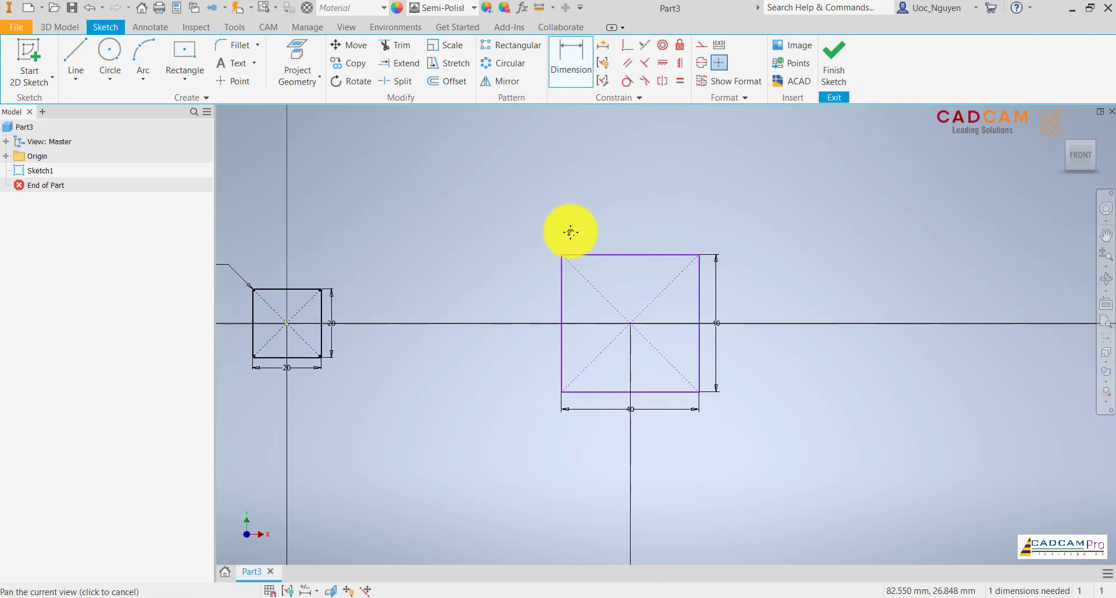
pyautogui.click(235, 46)
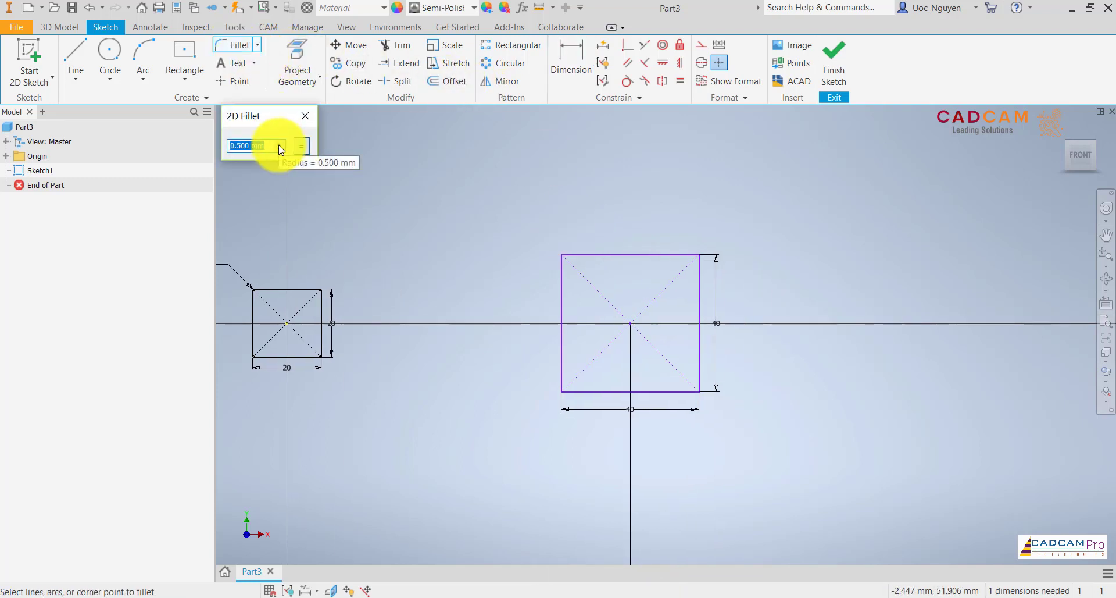
pyautogui.write('2')
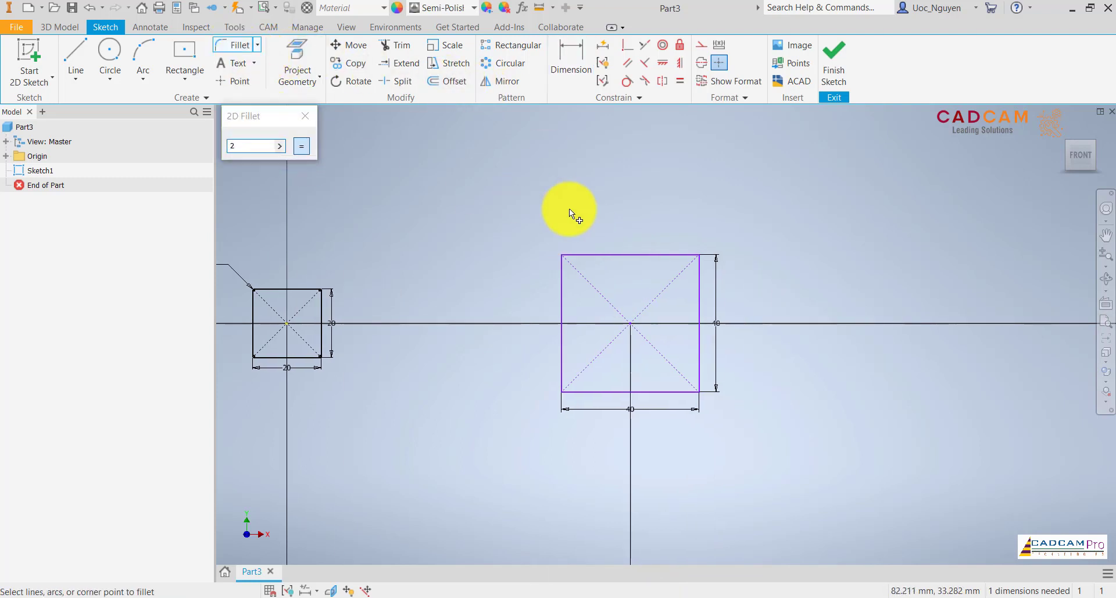
pyautogui.click(579, 254)
pyautogui.click(563, 274)
pyautogui.click(690, 254)
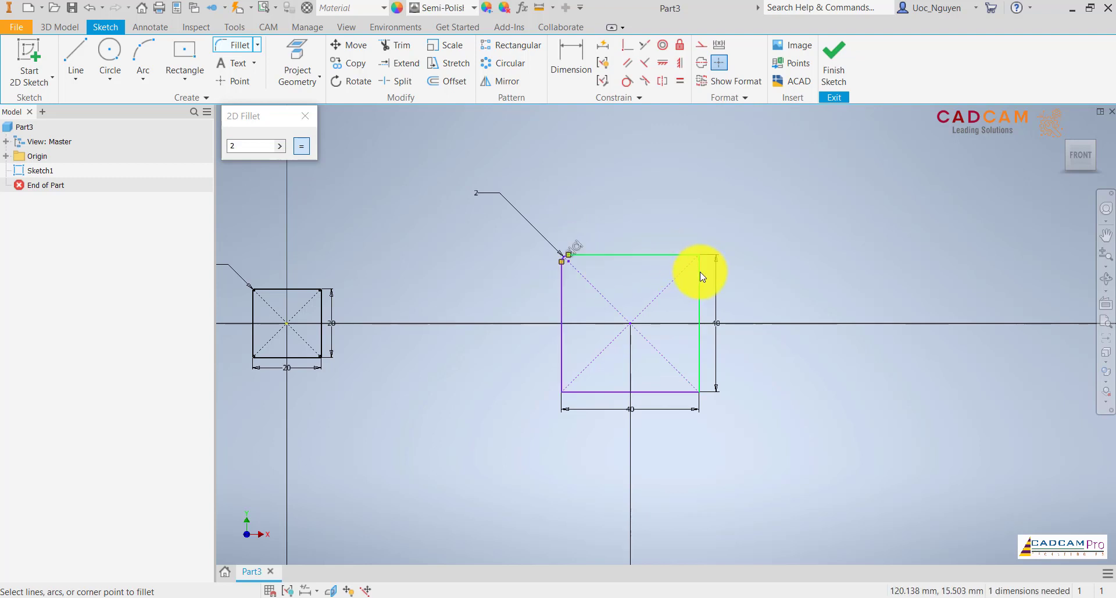
pyautogui.click(700, 272)
pyautogui.click(701, 353)
pyautogui.click(680, 391)
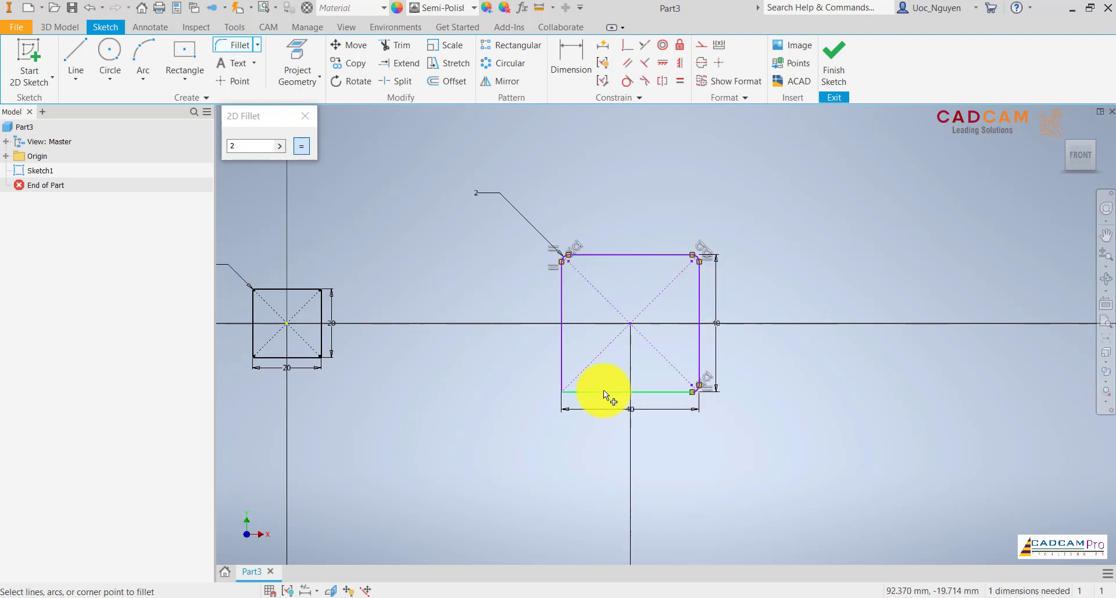
pyautogui.click(605, 392)
pyautogui.click(563, 371)
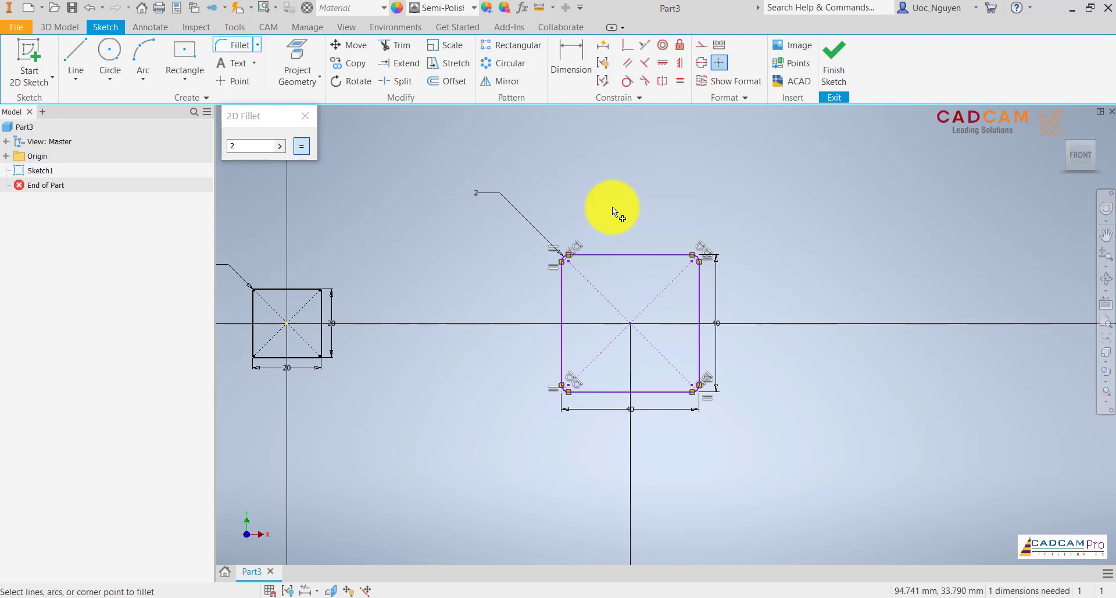
pyautogui.press('Escape')
# Apply a horizontal constraint between the centre of the 40 mm square and the centre of the 20 mm square.
pyautogui.click(663, 63)
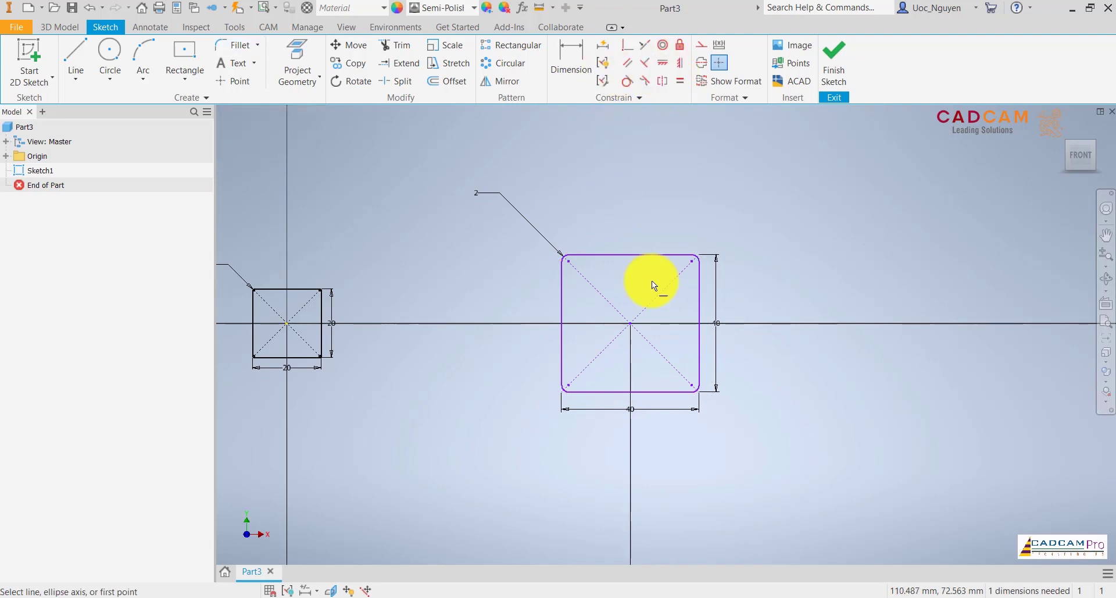
pyautogui.click(631, 323)
pyautogui.click(291, 326)
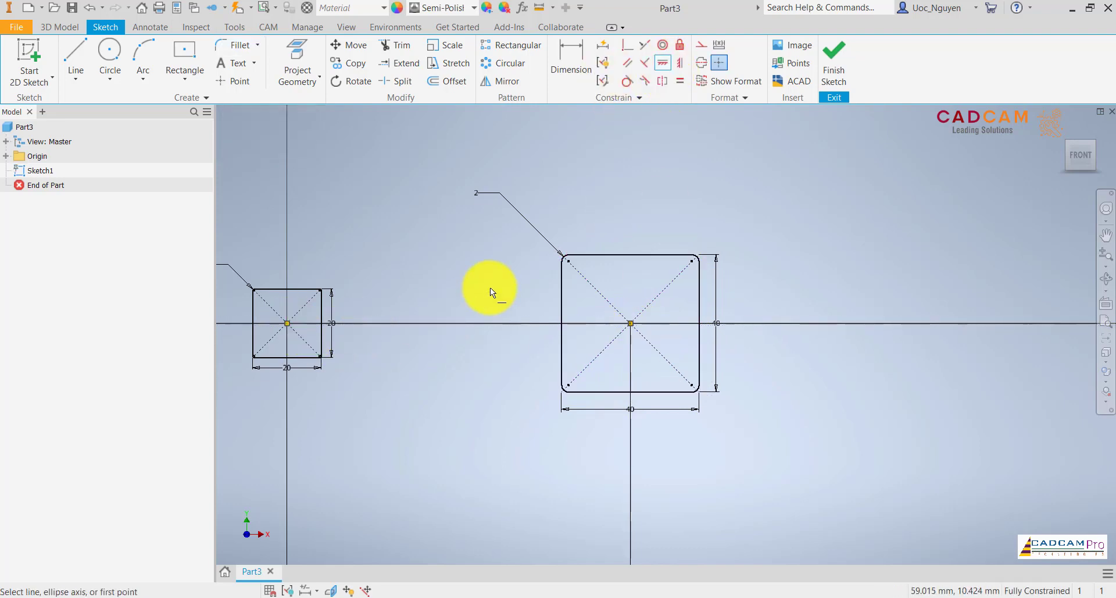
pyautogui.press('Escape')
# Offset the filleted 40 mm square inward by 1.3 mm.
pyautogui.press('o')
pyautogui.click(617, 257)
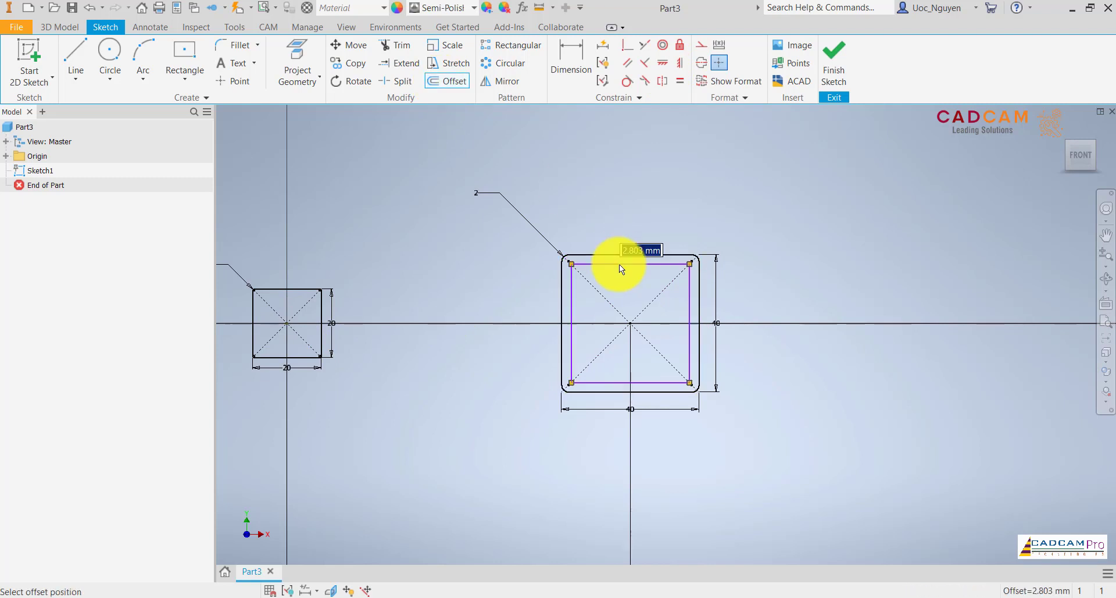
pyautogui.write('1')
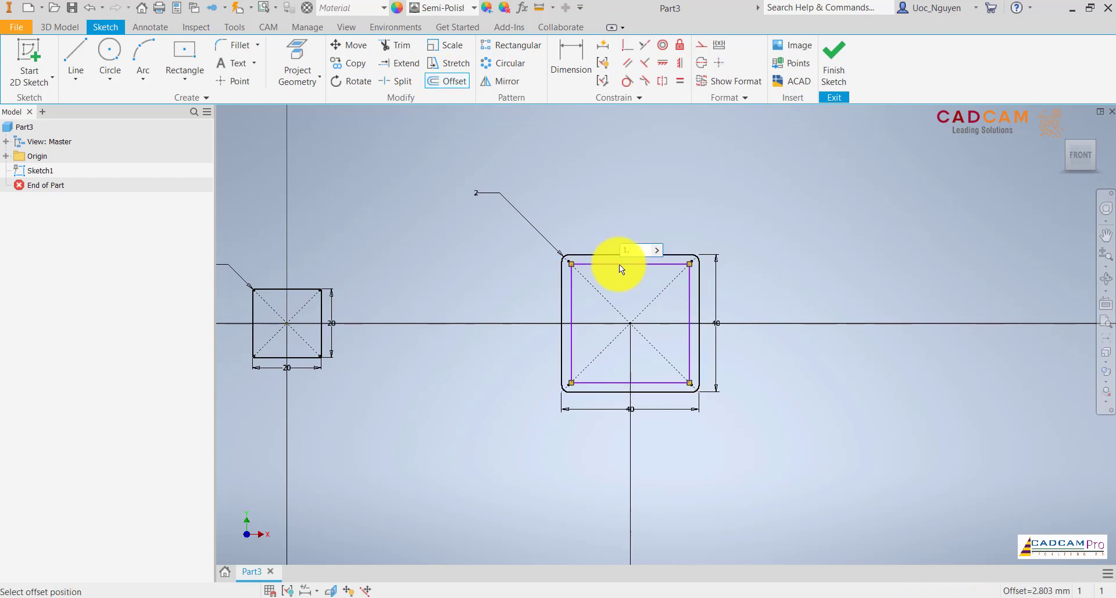
pyautogui.write('.3')
pyautogui.press('Return')
pyautogui.press('Escape')
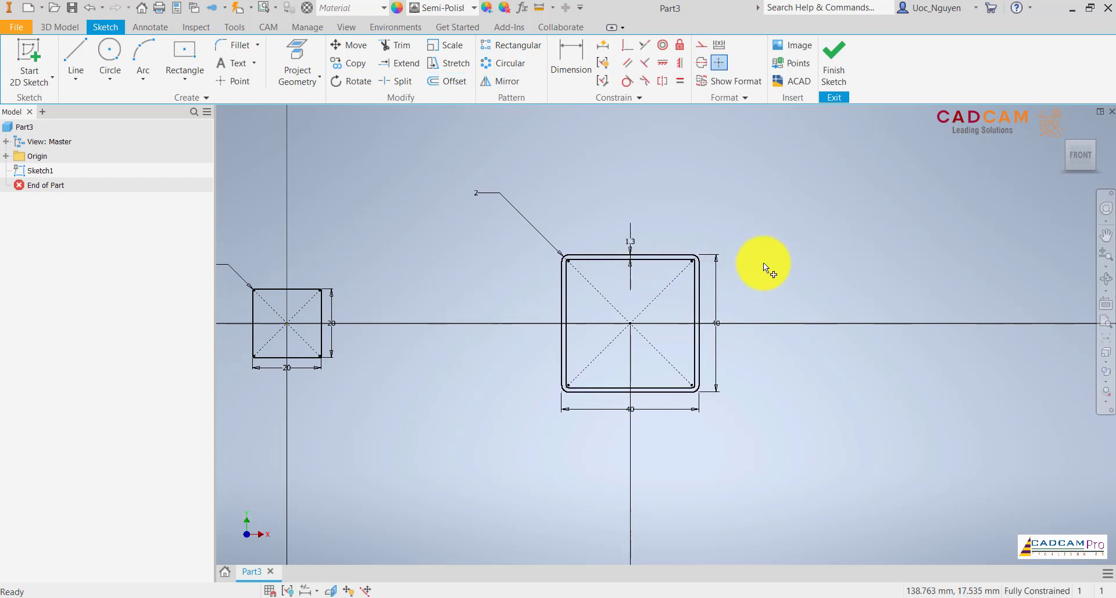
# Move the width and height dimensions of the 40 mm square farther away from its outline.
pyautogui.moveTo(790, 302); pyautogui.dragTo(656, 299, button='middle')
pyautogui.scroll(-2, 658, 300)
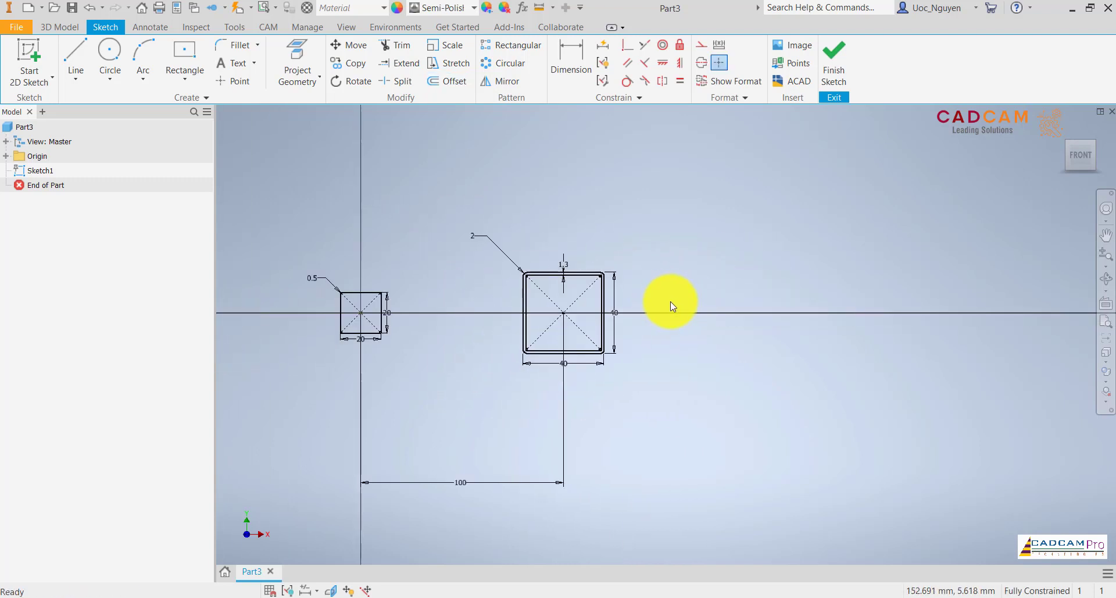
pyautogui.scroll(2, 560, 375)
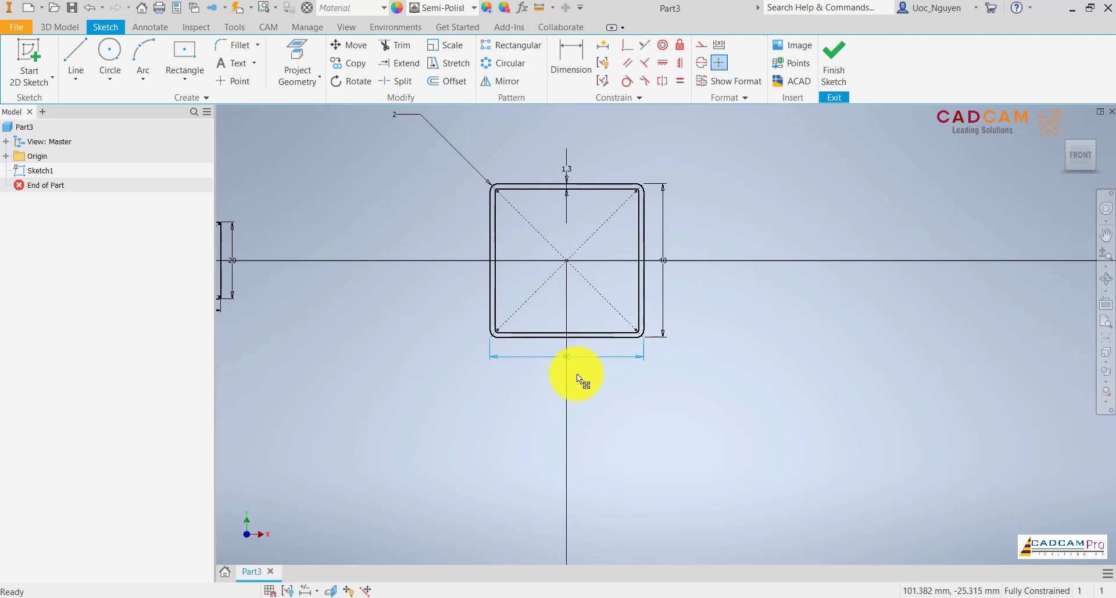
pyautogui.moveTo(577, 373)
pyautogui.mouseDown()
pyautogui.moveTo(578, 389)
pyautogui.moveTo(592, 382)
pyautogui.mouseUp()
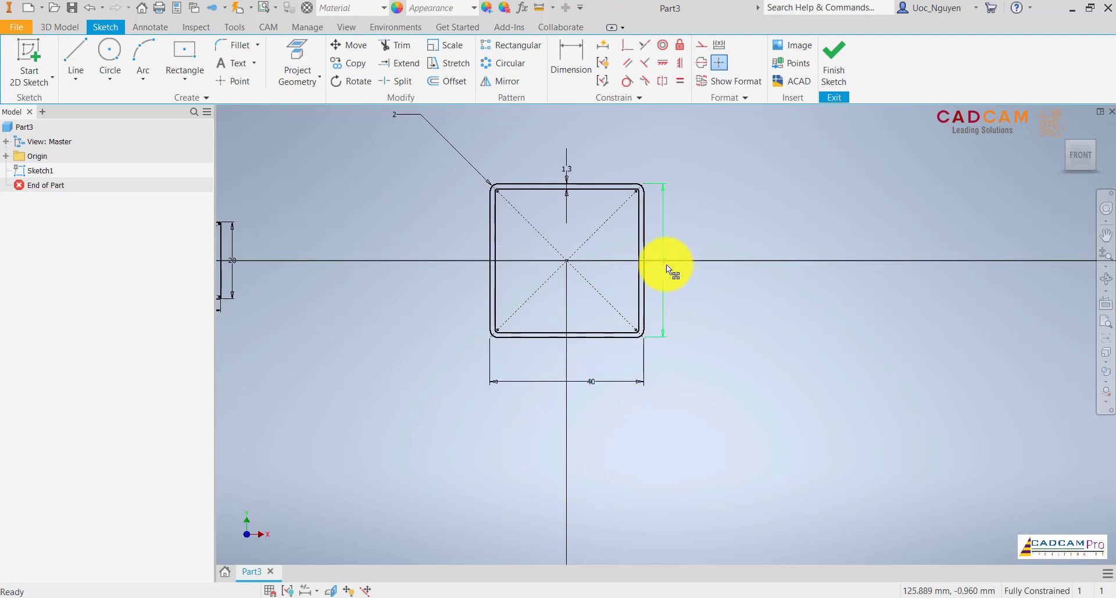
pyautogui.moveTo(667, 264); pyautogui.dragTo(683, 288)
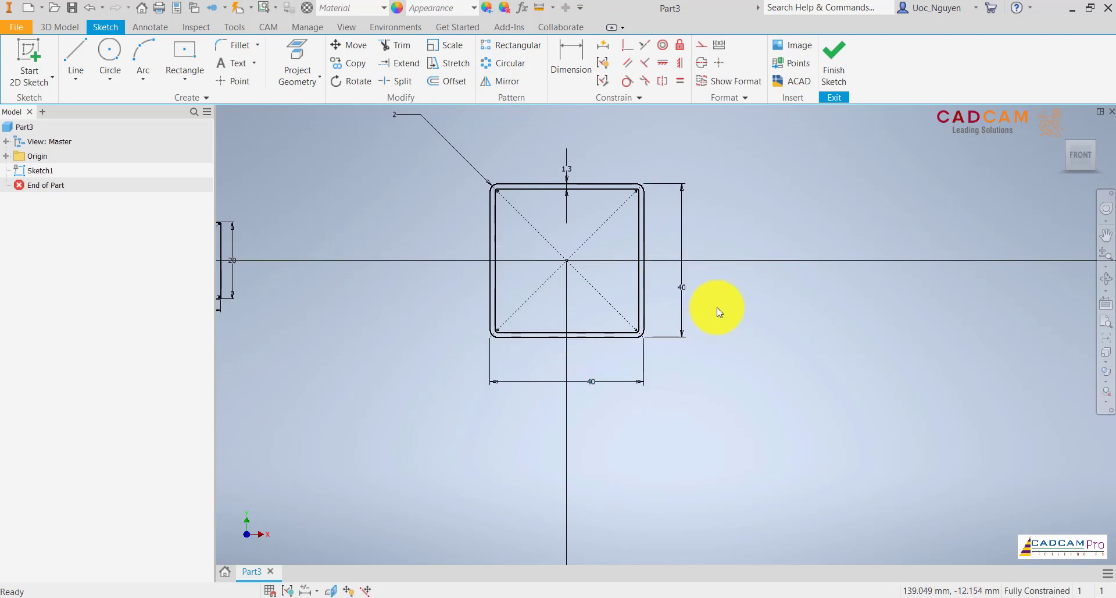
# Draw a 40 mm diameter circle centred on the horizontal axis, to the right of the 40 mm square.
pyautogui.scroll(-4, 717, 308)
pyautogui.moveTo(730, 337)
pyautogui.mouseDown(button='middle')
pyautogui.moveTo(709, 346)
pyautogui.moveTo(696, 332)
pyautogui.moveTo(588, 338)
pyautogui.mouseUp(button='middle')
pyautogui.click(110, 51)
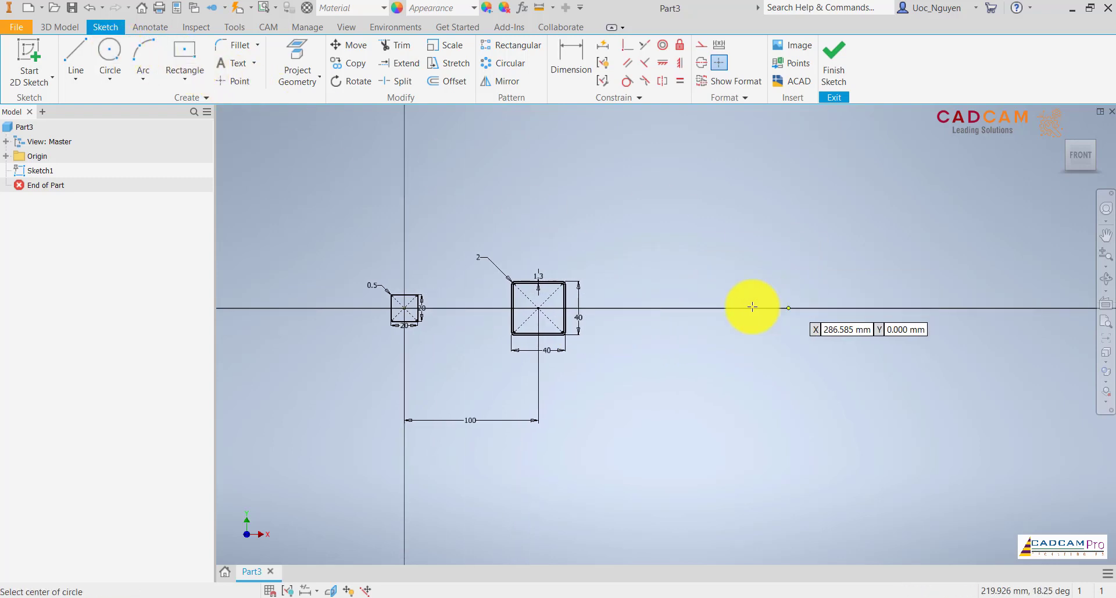
pyautogui.click(716, 308)
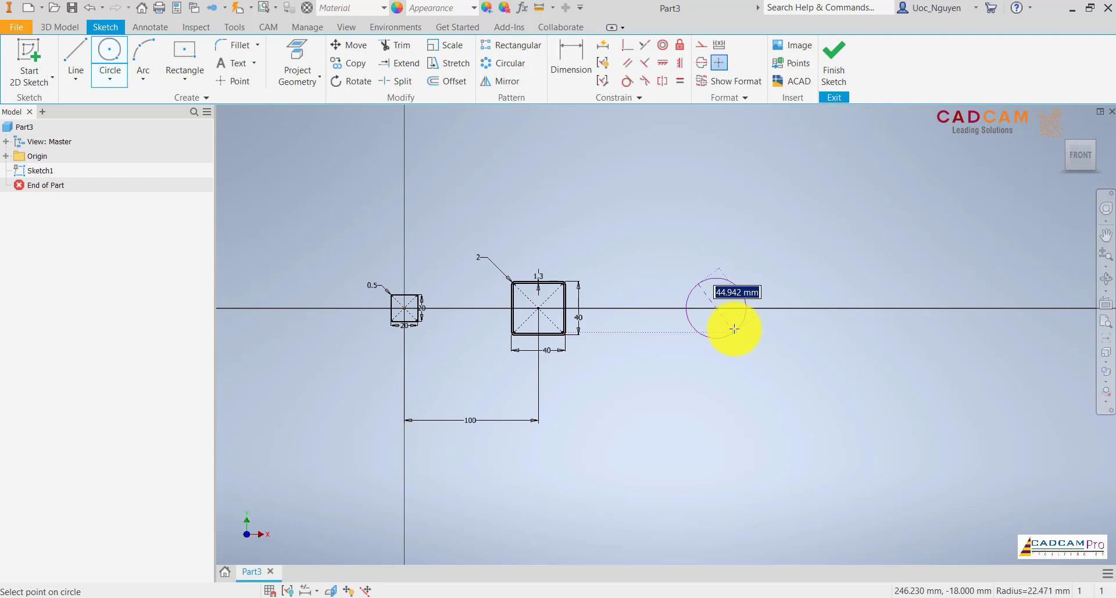
pyautogui.write('40')
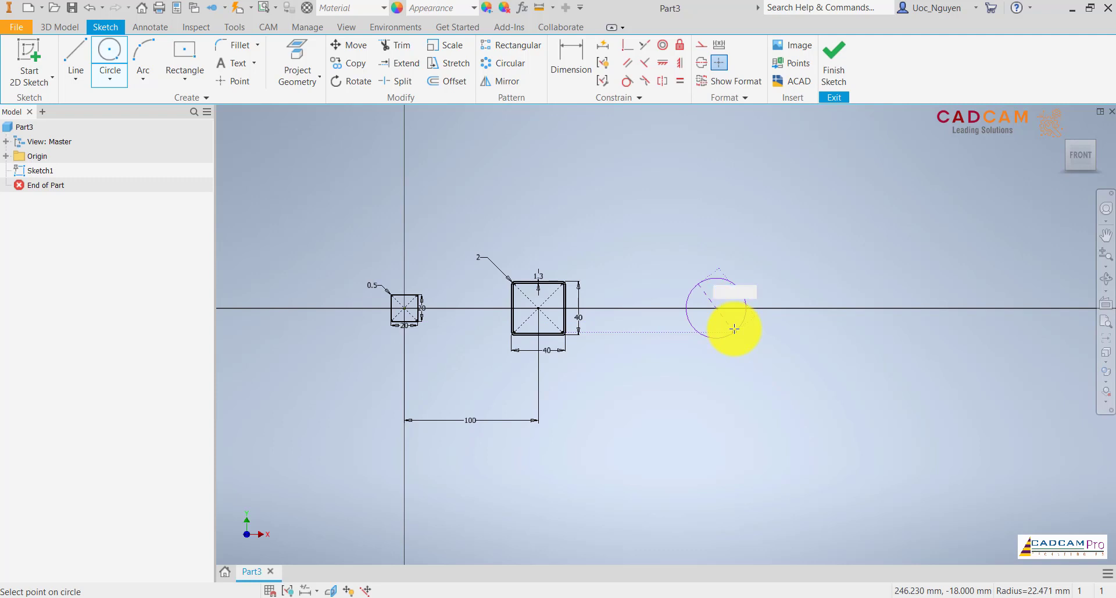
pyautogui.press('Return')
pyautogui.press('Escape')
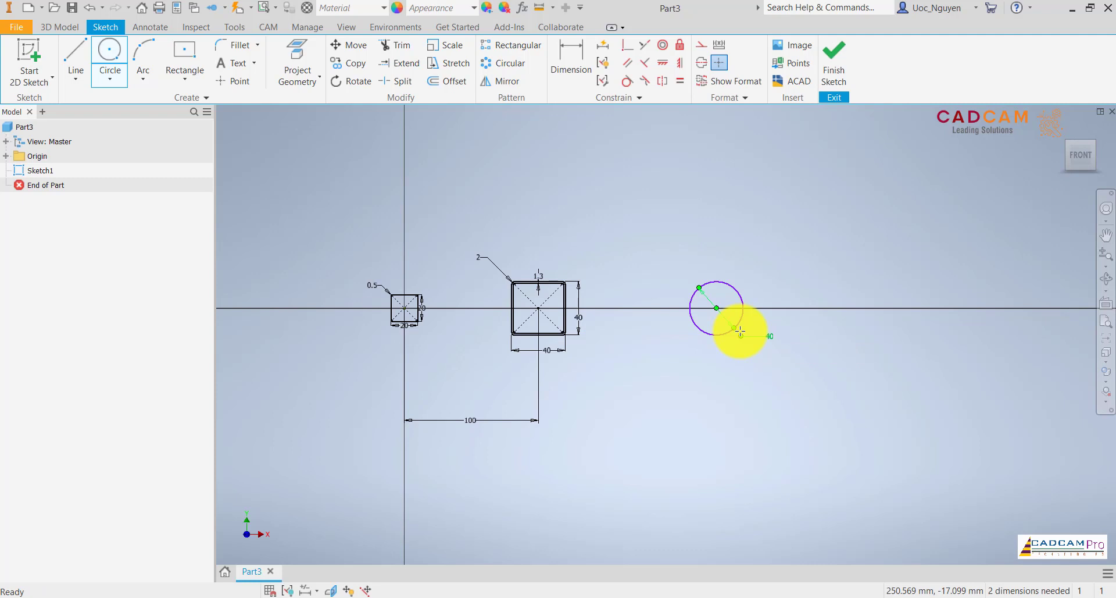
# Apply a horizontal constraint between the circle's centre and the centre of the 20 mm square.
pyautogui.click(663, 63)
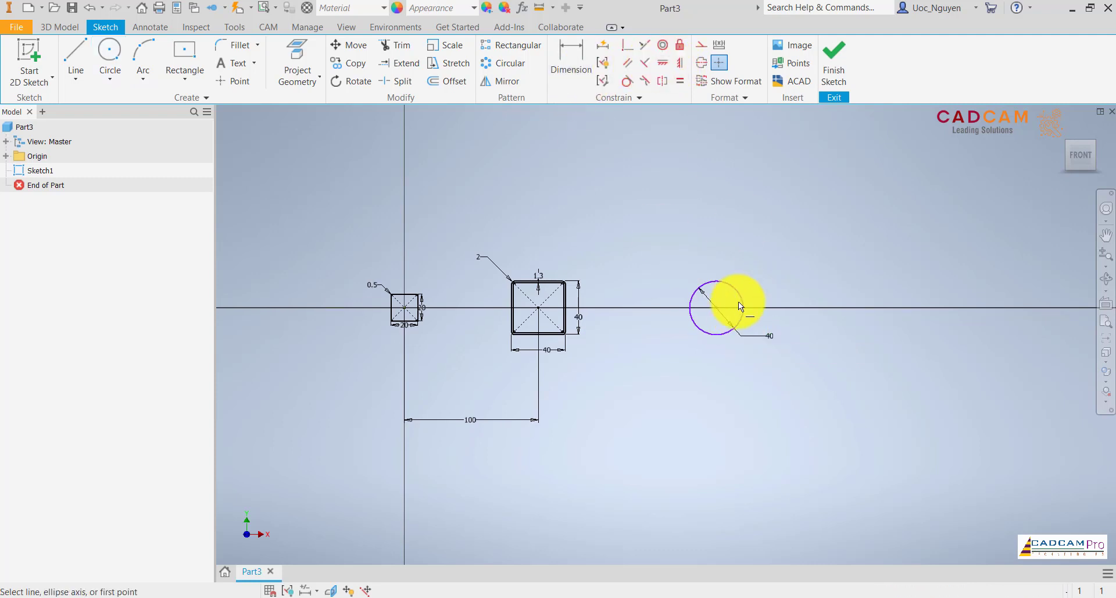
pyautogui.click(716, 308)
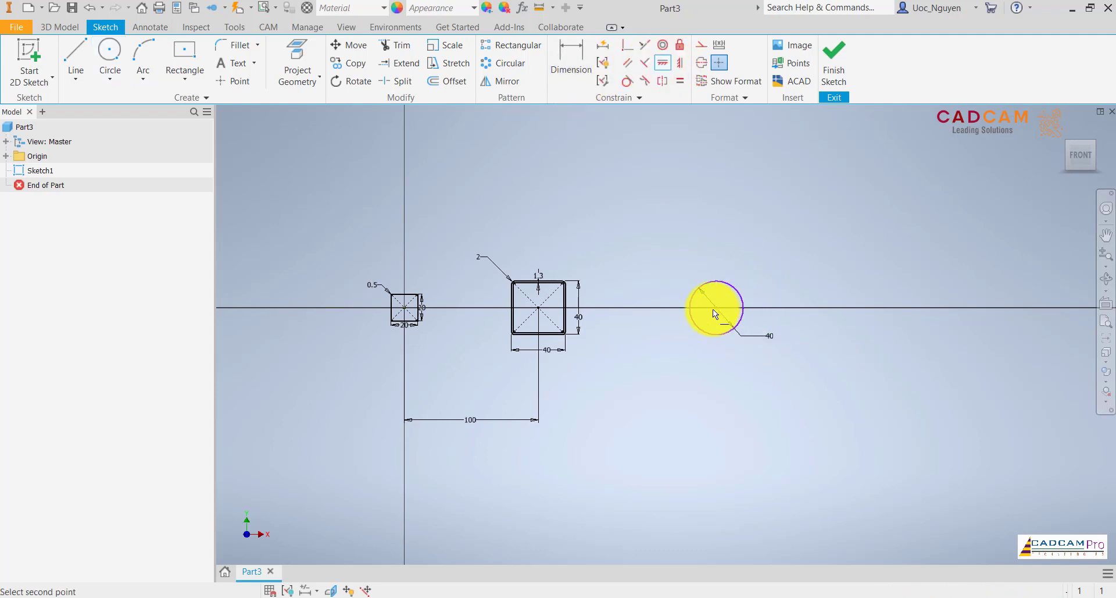
pyautogui.click(406, 308)
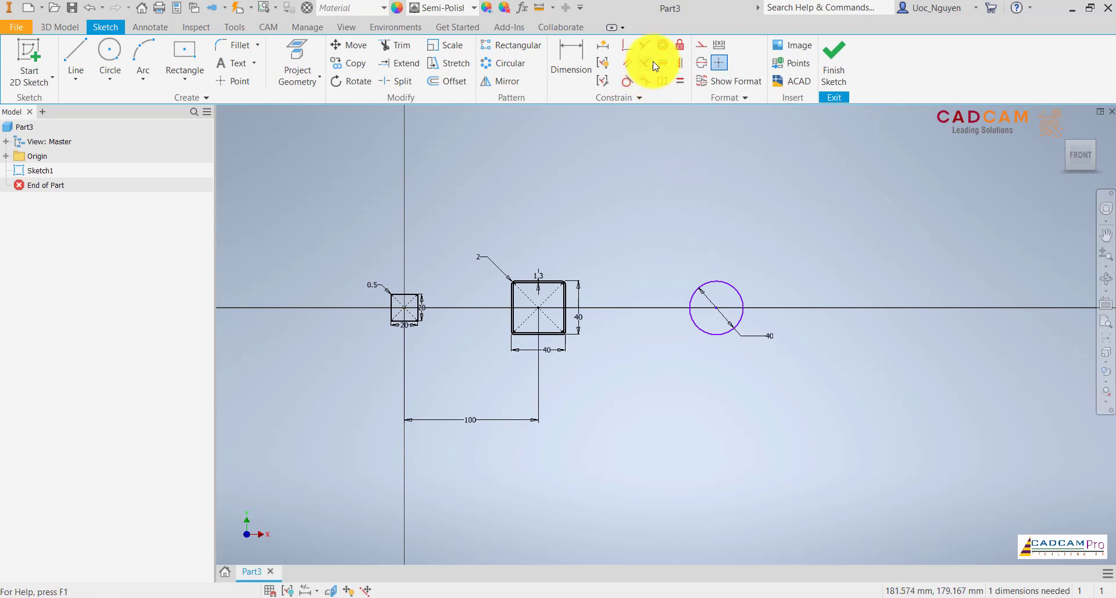
# Dimension the horizontal distance between the centres of the 40 mm square and the circle as 100 mm.
pyautogui.click(568, 51)
pyautogui.click(714, 336)
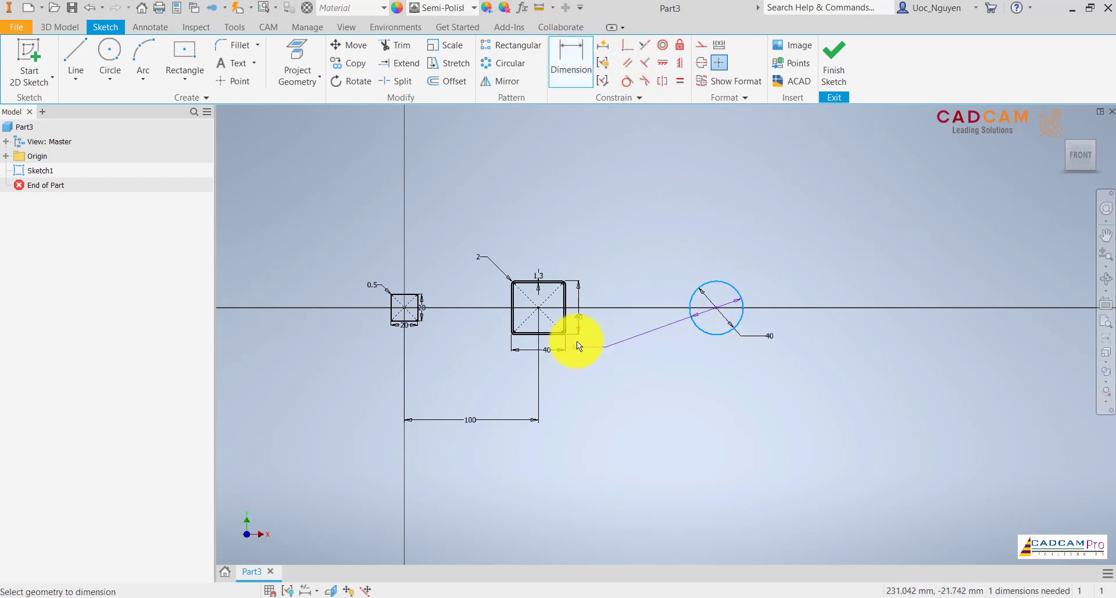
pyautogui.click(543, 305)
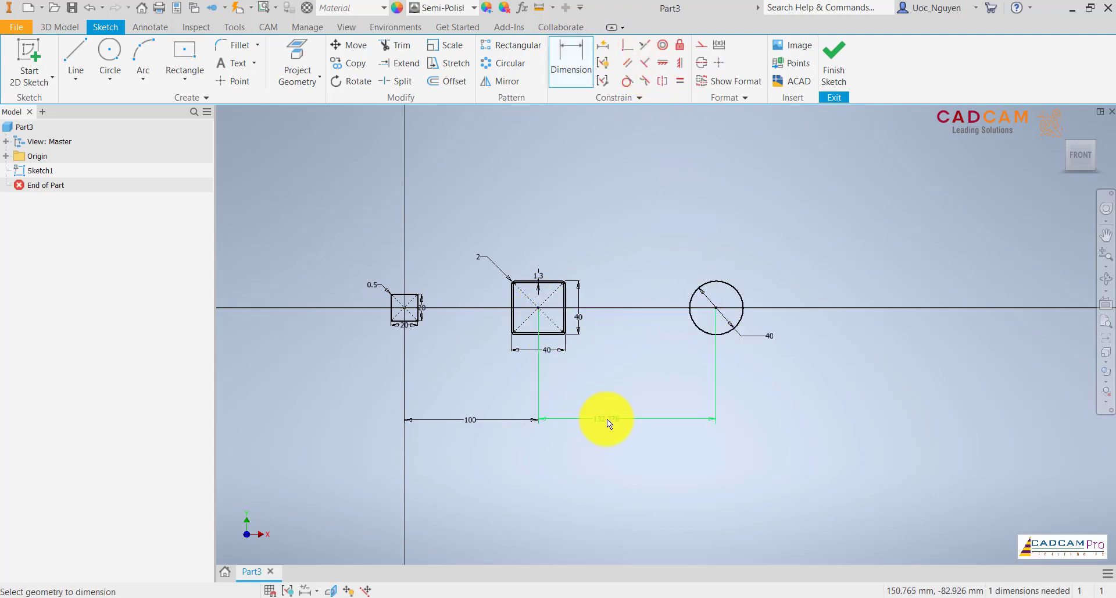
pyautogui.click(607, 419)
pyautogui.write('100')
pyautogui.press('Return')
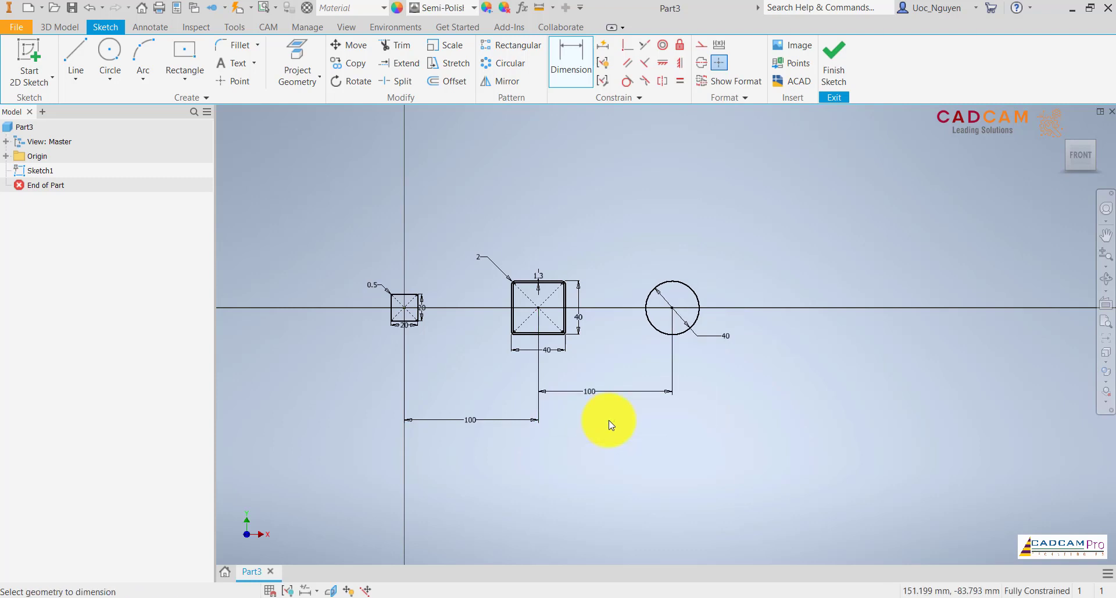
pyautogui.press('Escape')
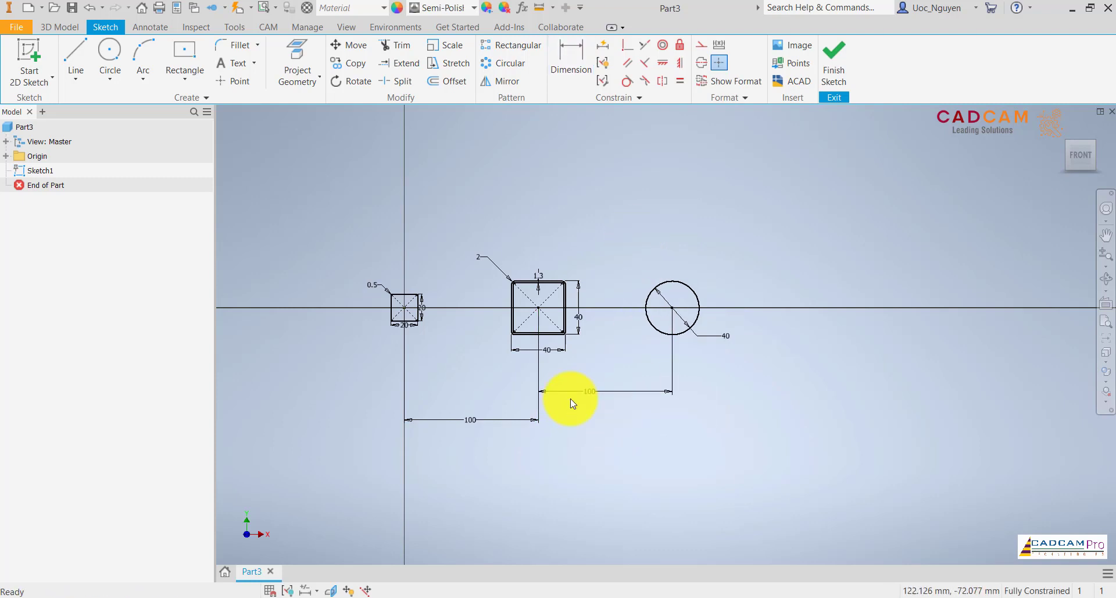
# Line up the square-to-circle distance dimension with the one between the two squares and finish the sketch.
pyautogui.moveTo(598, 403); pyautogui.dragTo(606, 421)
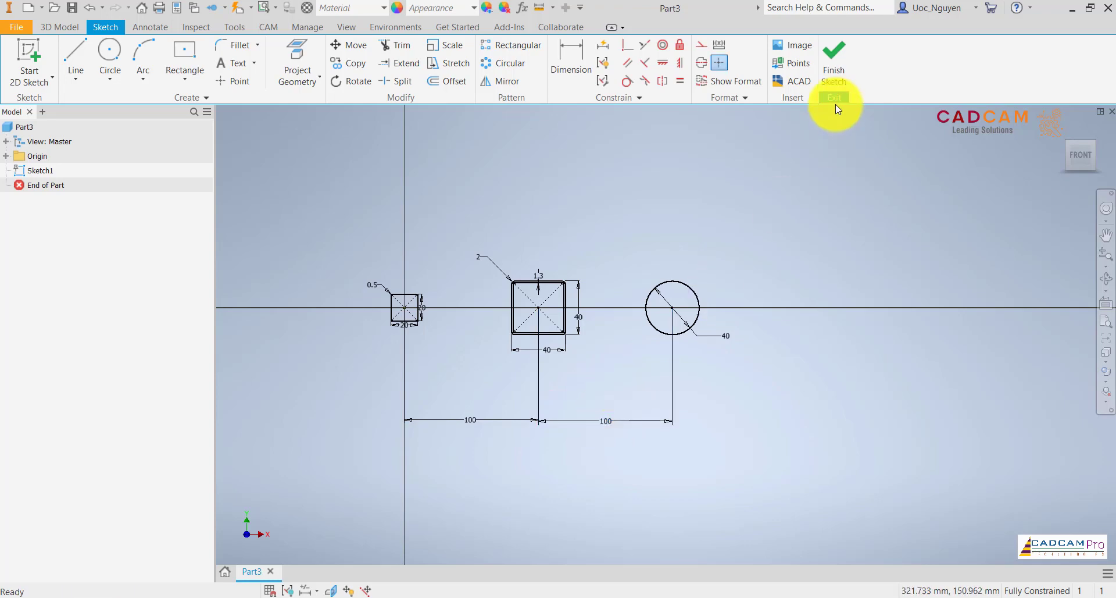
pyautogui.click(838, 82)
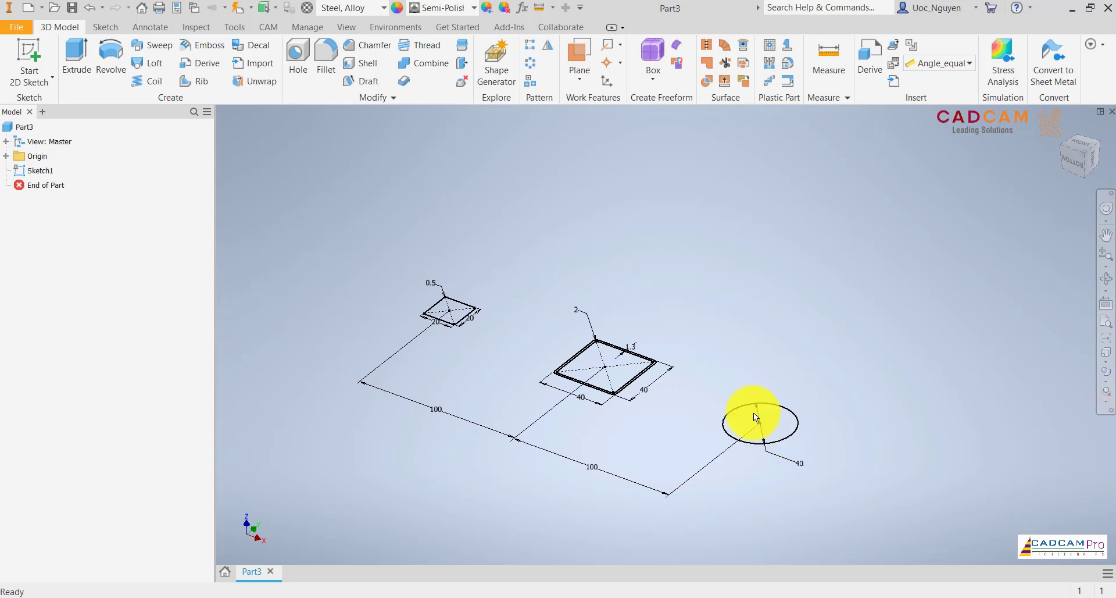
# Extrude the 20 mm square profile 500 mm and apply it, keeping the Extrude command open for another profile.
pyautogui.click(76, 55)
pyautogui.scroll(-5, 512, 299)
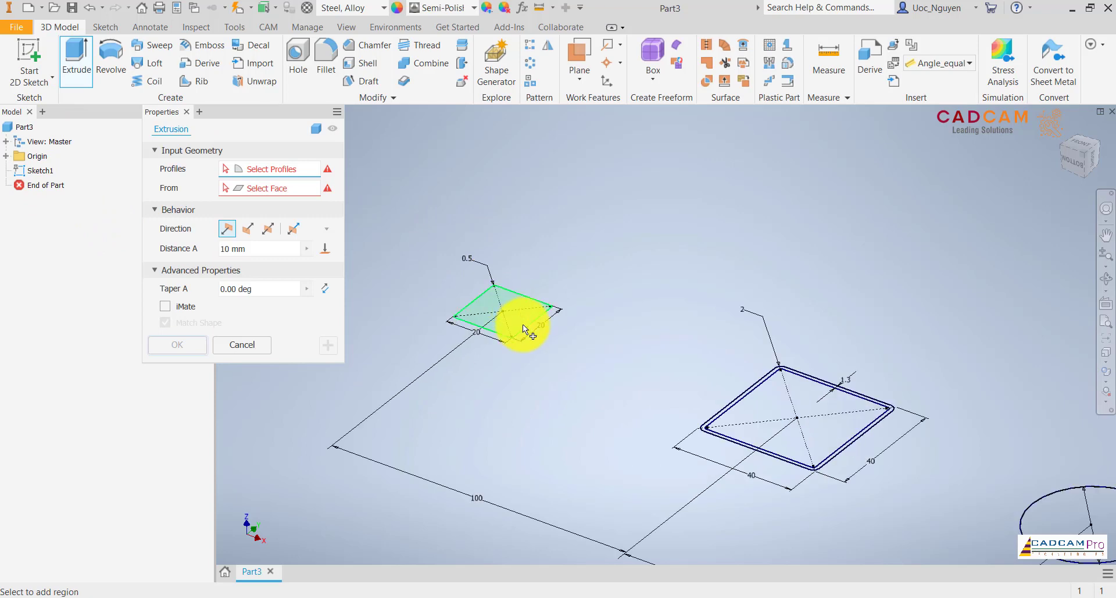
pyautogui.click(517, 316)
pyautogui.scroll(2, 487, 364)
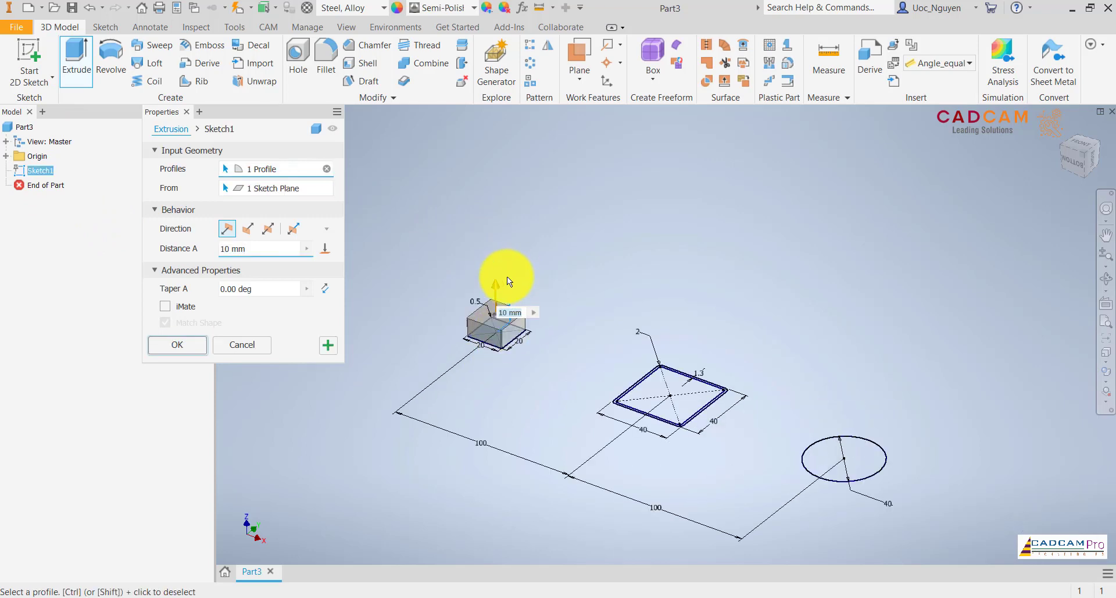
pyautogui.moveTo(498, 284); pyautogui.dragTo(495, 129)
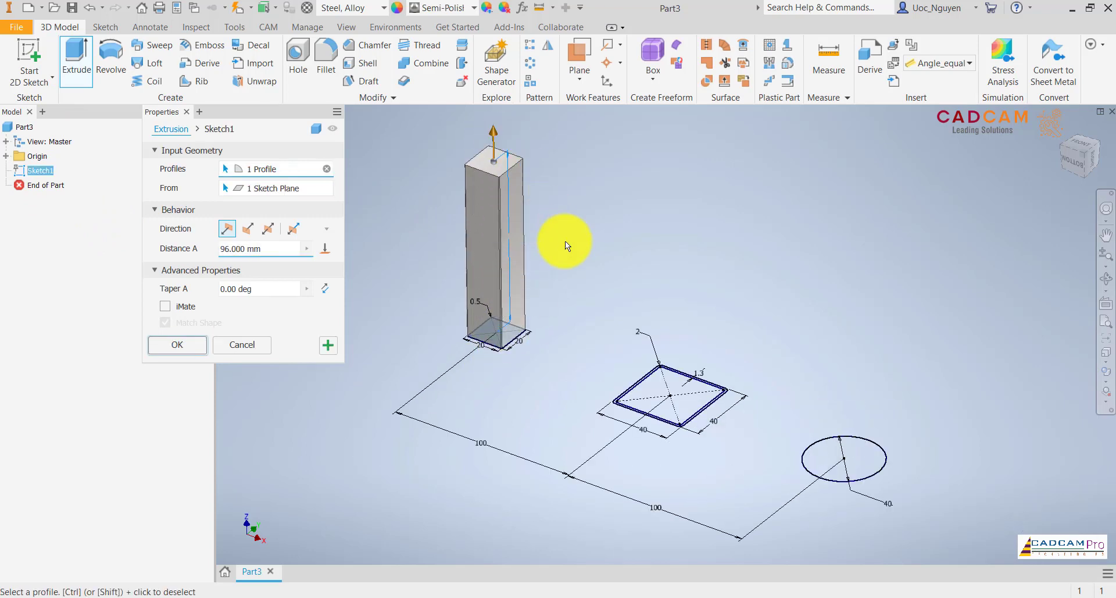
pyautogui.scroll(3, 570, 256)
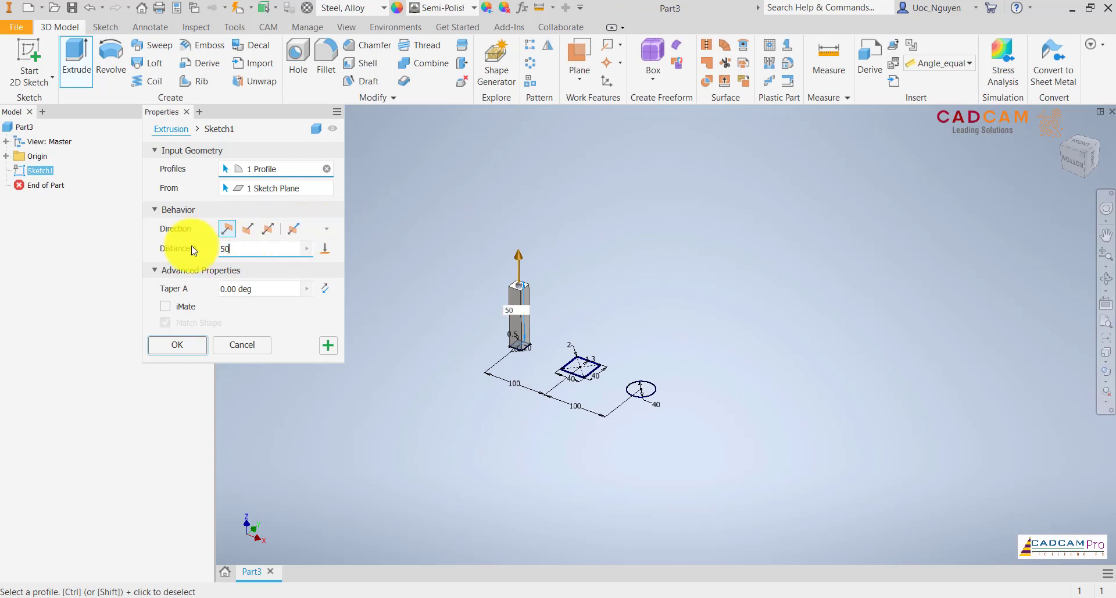
pyautogui.write('0')
pyautogui.scroll(-2, 573, 249)
pyautogui.moveTo(573, 249); pyautogui.dragTo(585, 278, button='middle')
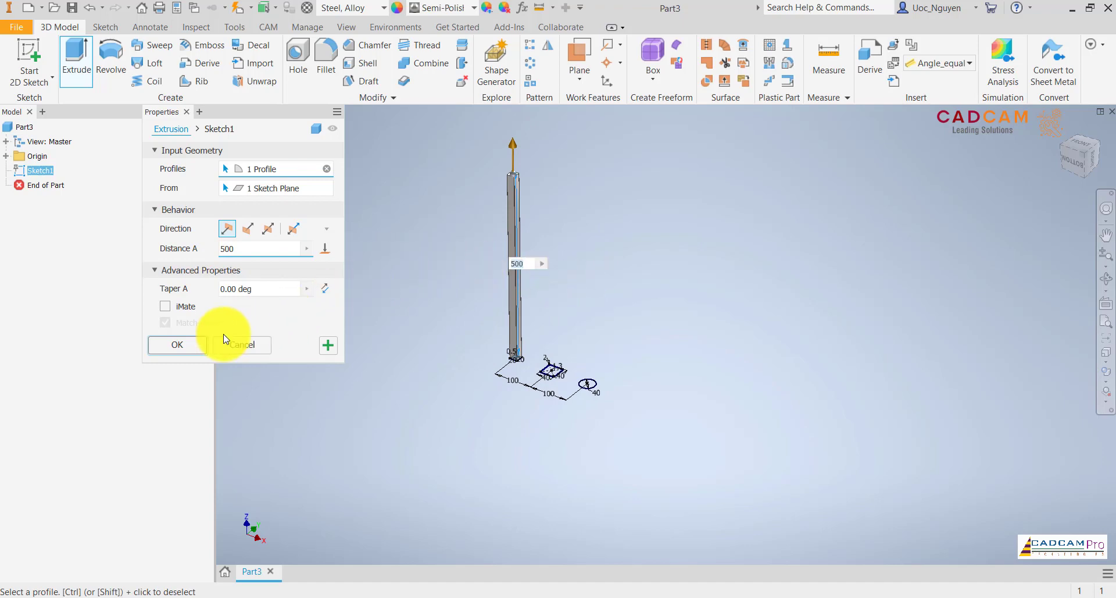
pyautogui.click(328, 348)
pyautogui.scroll(4, 541, 372)
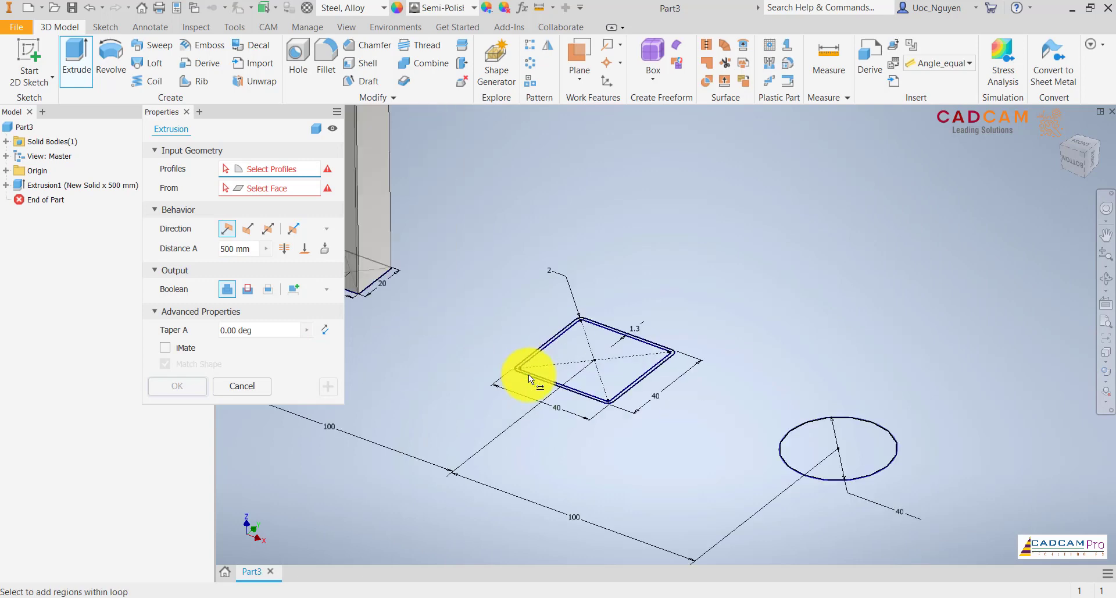
# Extrude the hollow 40 mm square profile 100 mm, joined to the existing solid, and leave the Extrude command.
pyautogui.scroll(5, 529, 374)
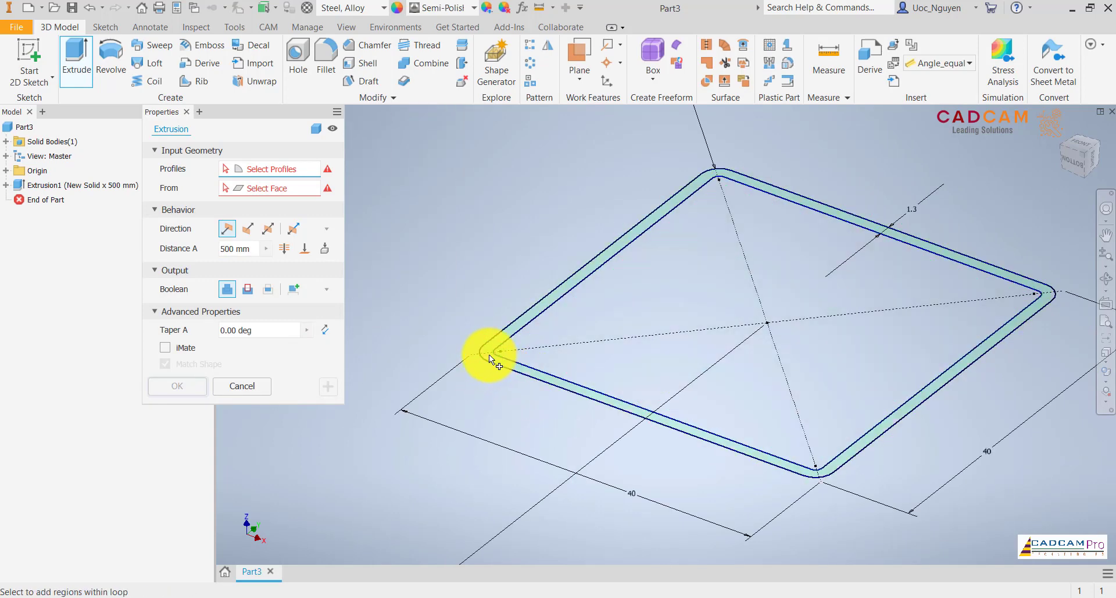
pyautogui.click(490, 354)
pyautogui.scroll(-8, 491, 386)
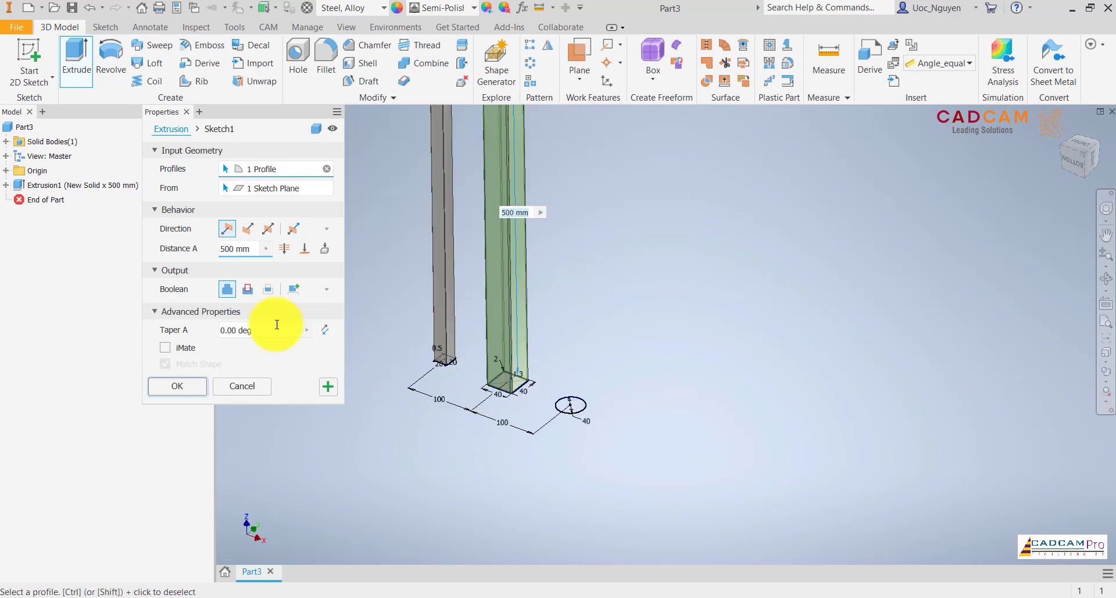
pyautogui.moveTo(483, 325); pyautogui.dragTo(530, 367, button='middle')
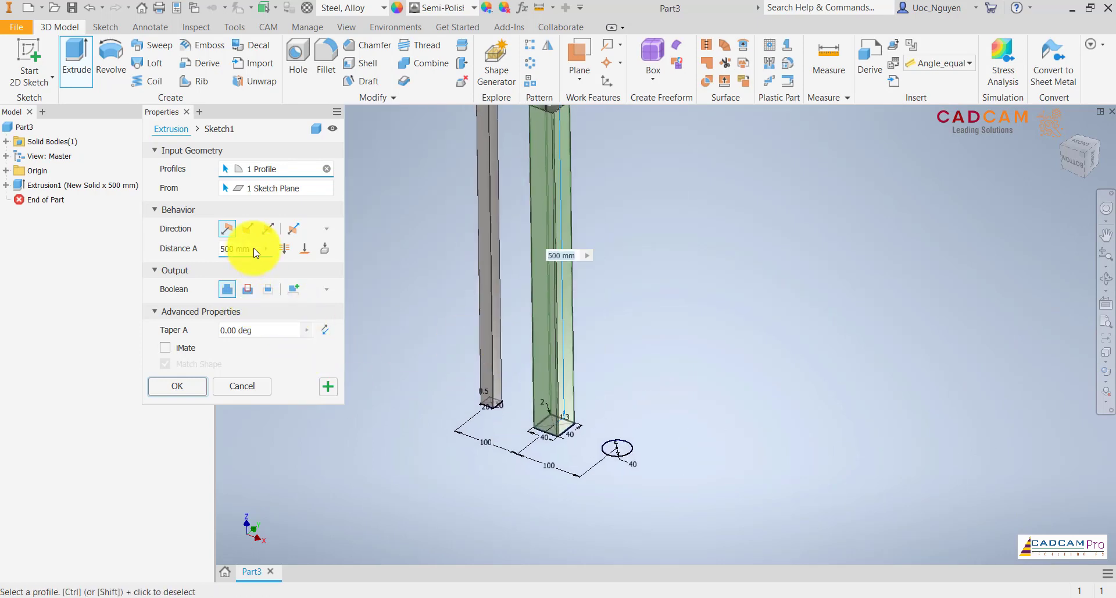
pyautogui.moveTo(255, 252); pyautogui.dragTo(196, 251)
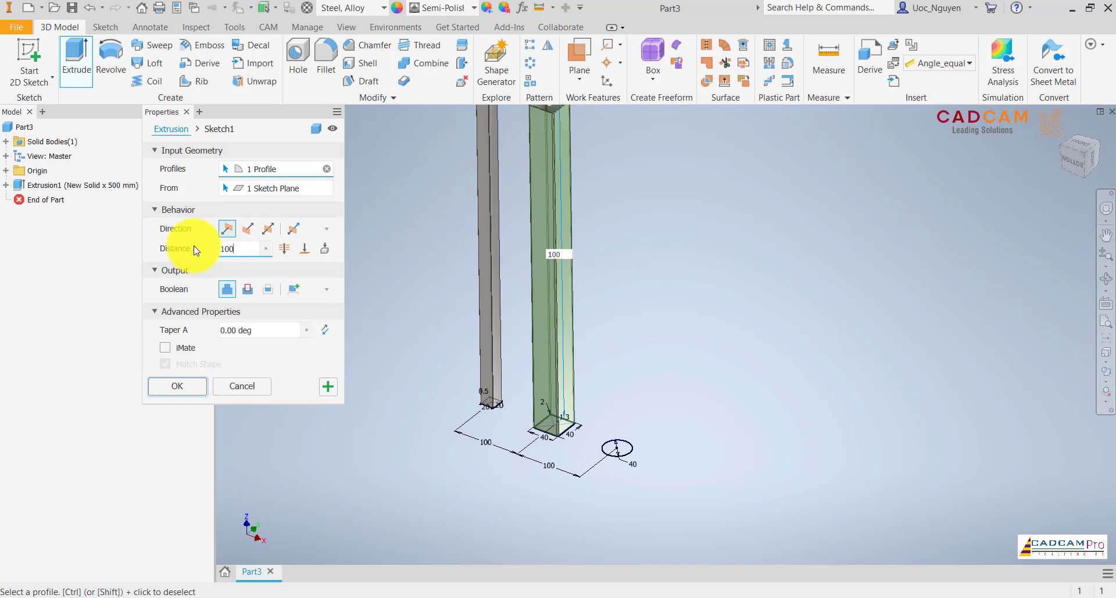
pyautogui.moveTo(573, 267); pyautogui.dragTo(577, 324, button='middle')
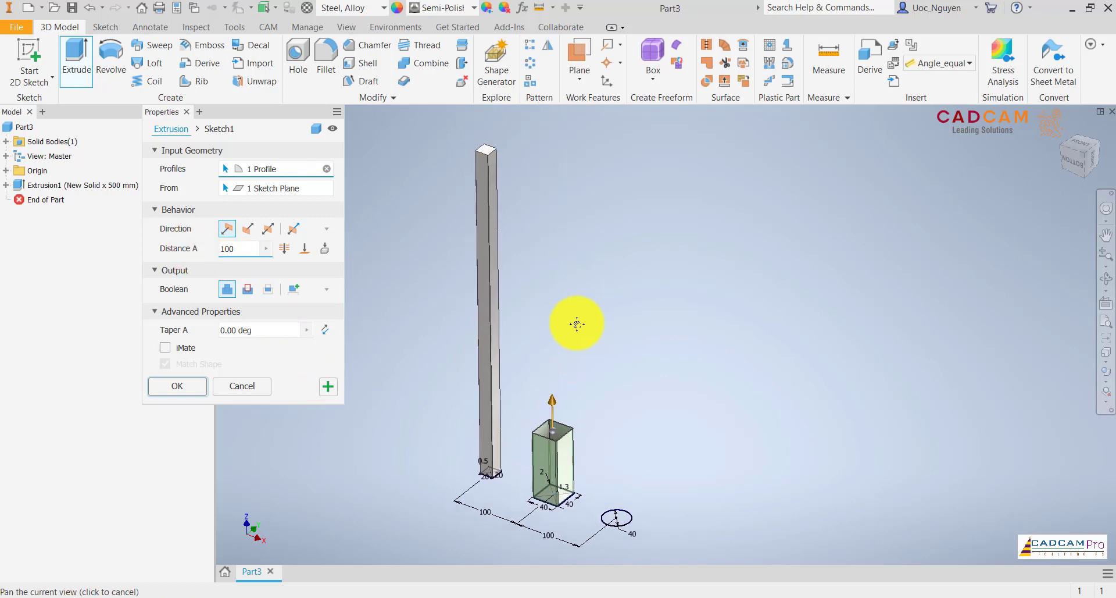
pyautogui.click(328, 386)
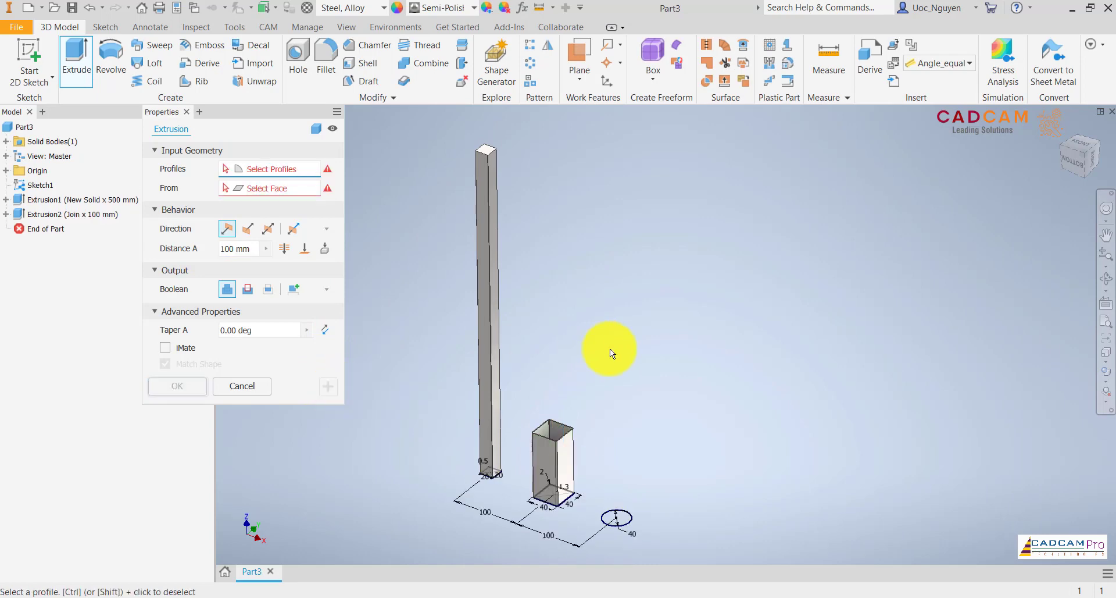
pyautogui.scroll(-3, 636, 409)
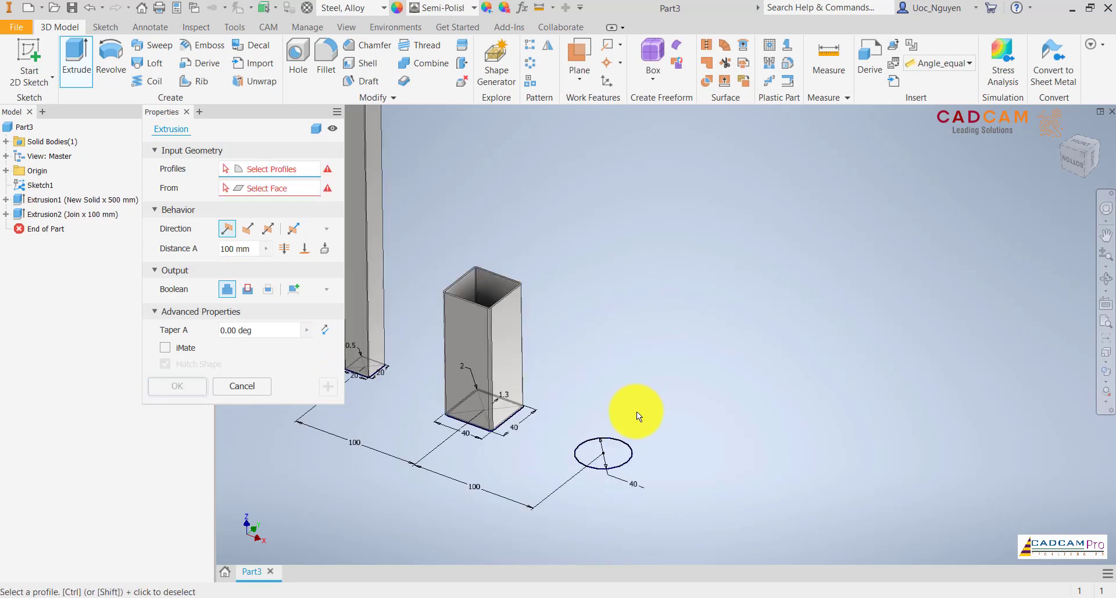
pyautogui.scroll(3, 637, 411)
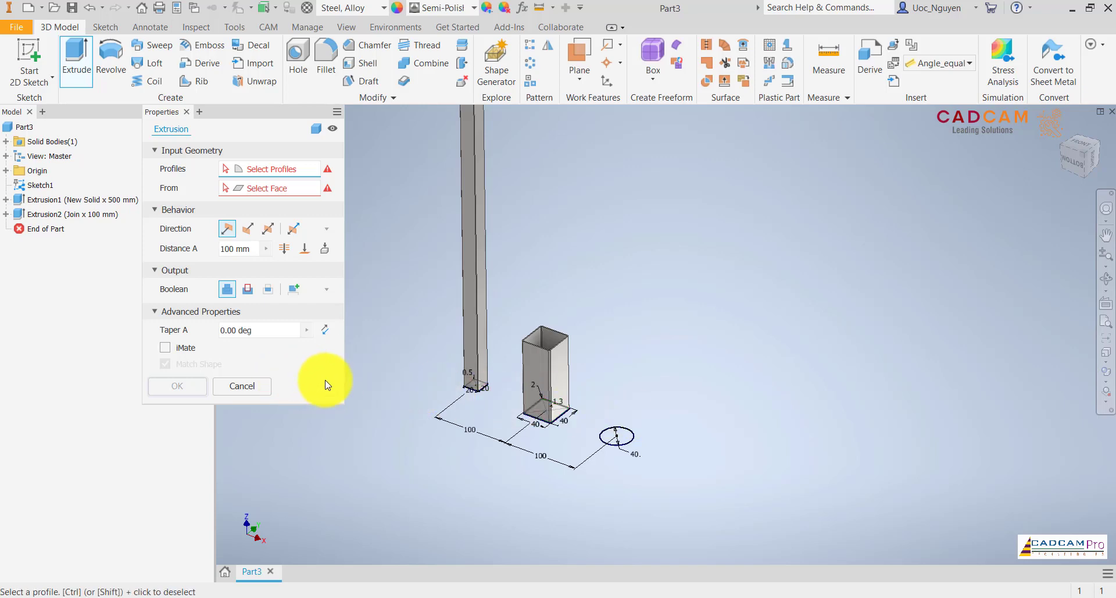
pyautogui.click(257, 387)
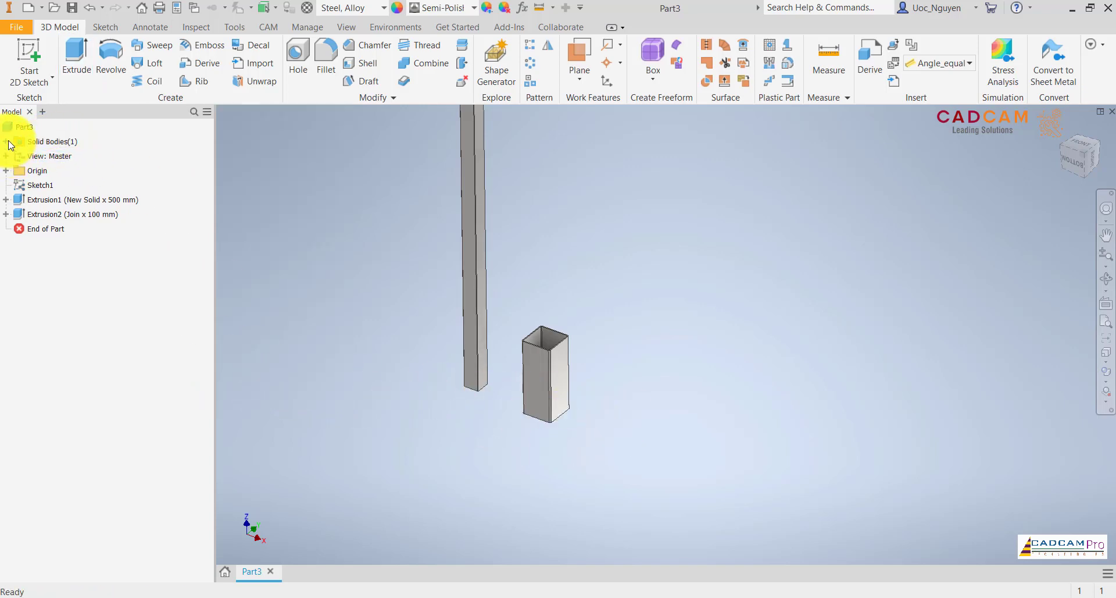
# Edit the hollow square extrusion so that its output is a new solid.
pyautogui.click(6, 141)
pyautogui.rightClick(59, 157)
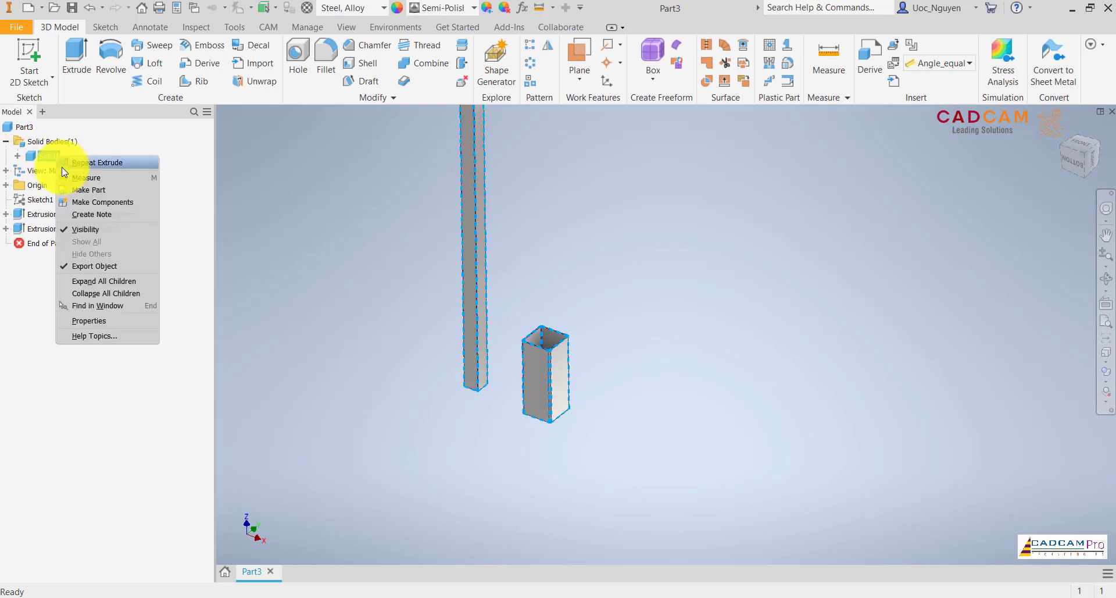
pyautogui.click(306, 236)
pyautogui.click(65, 229)
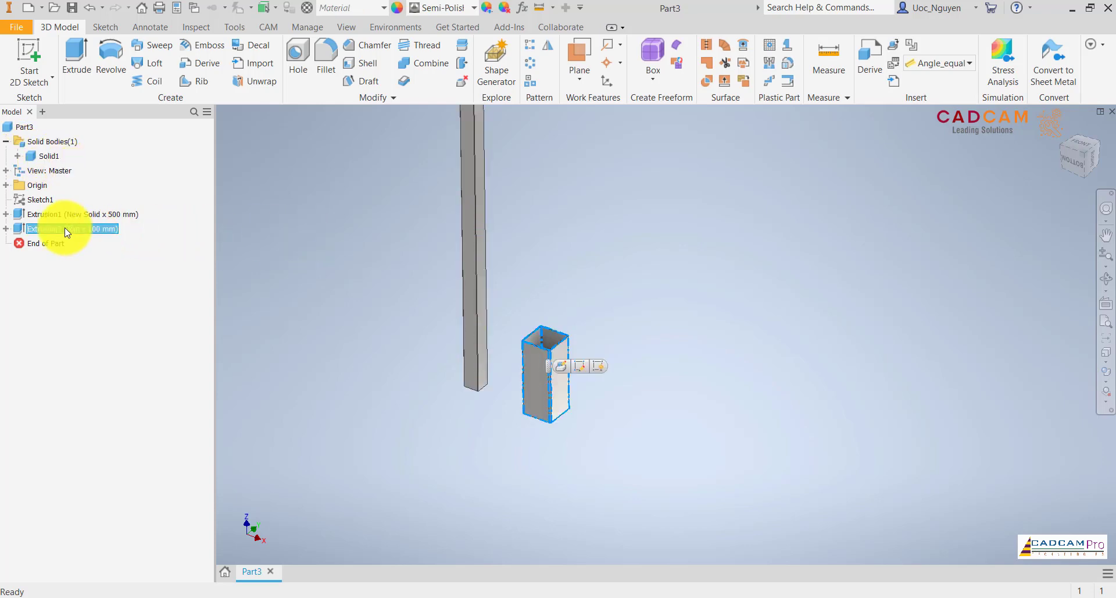
pyautogui.rightClick(65, 229)
pyautogui.click(103, 330)
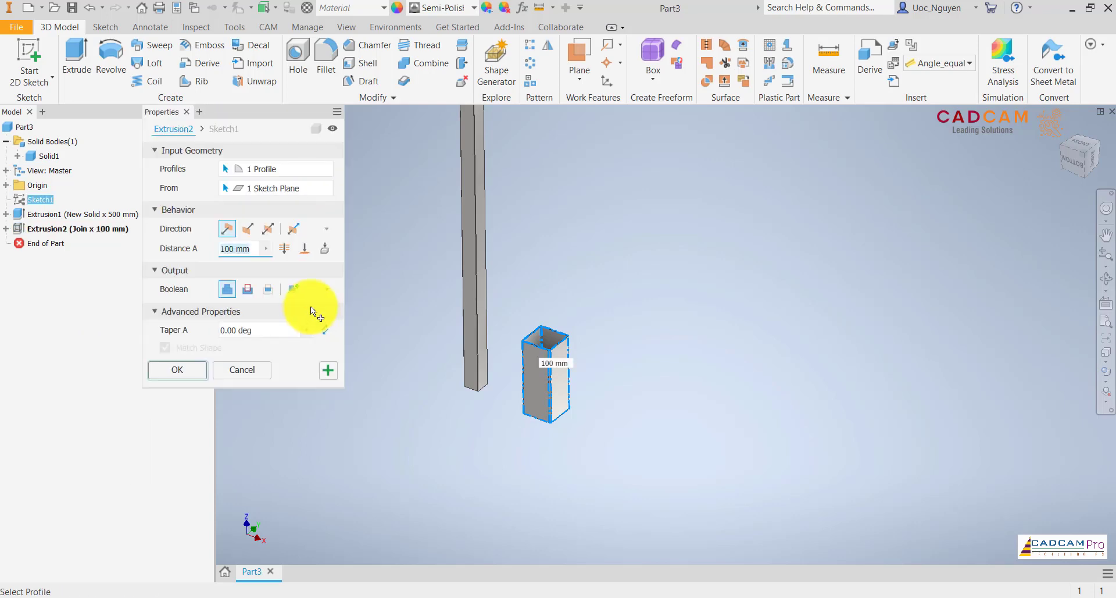
pyautogui.click(293, 288)
pyautogui.click(177, 370)
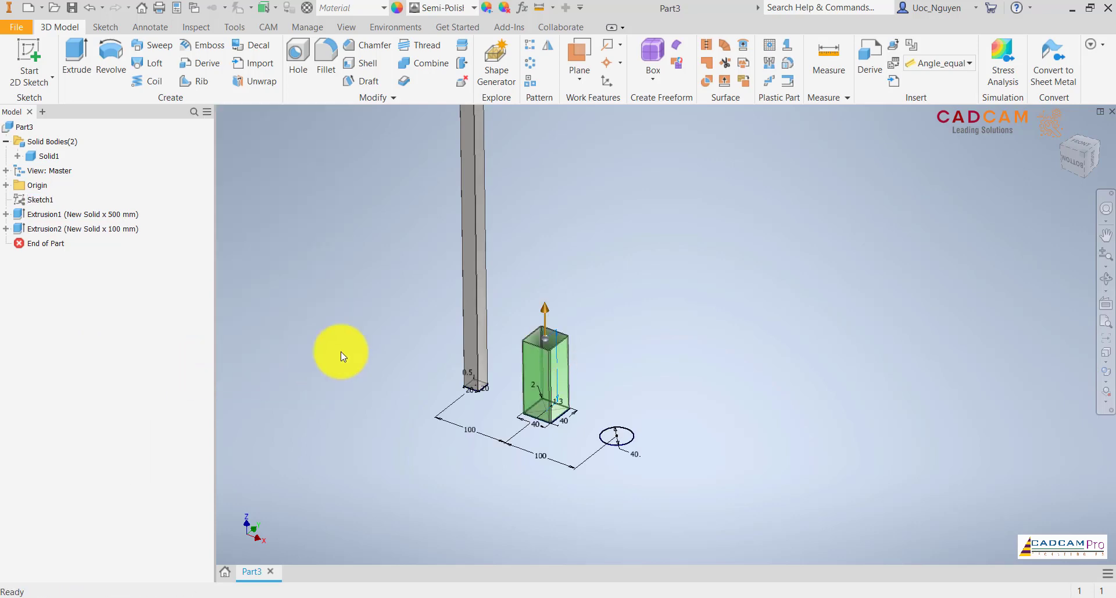
# Start a new sketch on the upper end face of the solid square bar.
pyautogui.press('F2')
pyautogui.scroll(-3, 386, 323)
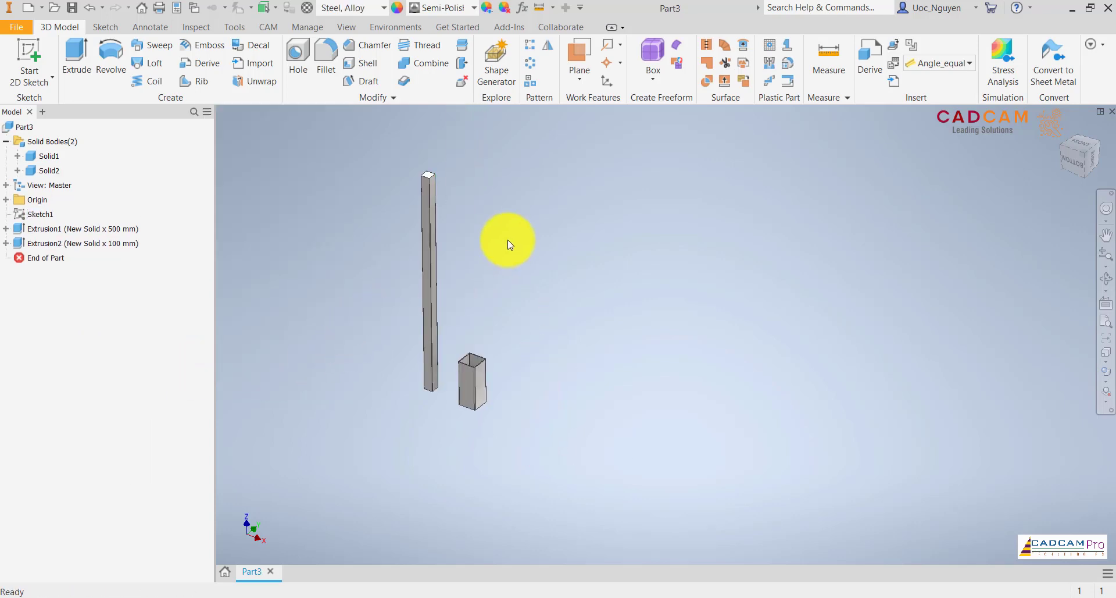
pyautogui.scroll(5, 442, 175)
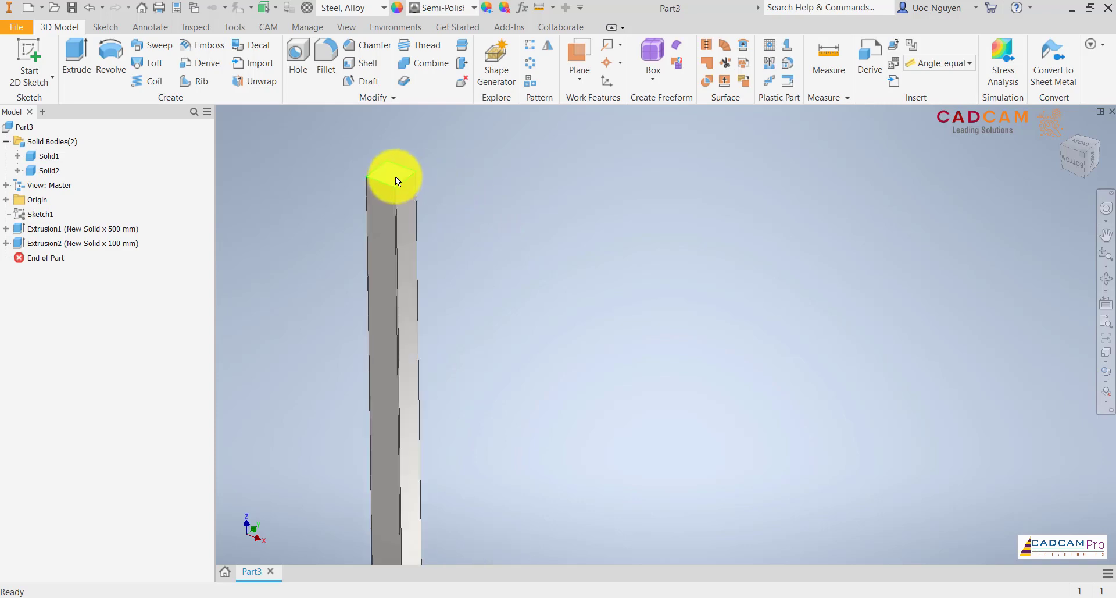
pyautogui.click(395, 177)
pyautogui.click(469, 169)
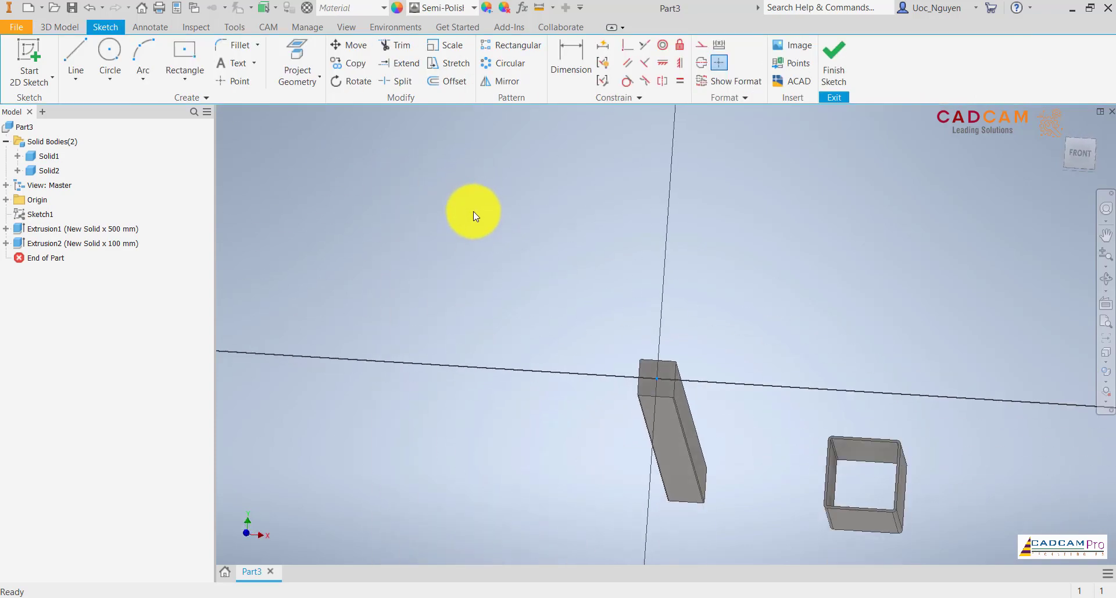
# Project the inner and outer outlines of the hollow square into the sketch and finish the sketch.
pyautogui.moveTo(584, 264); pyautogui.dragTo(347, 272, button='middle')
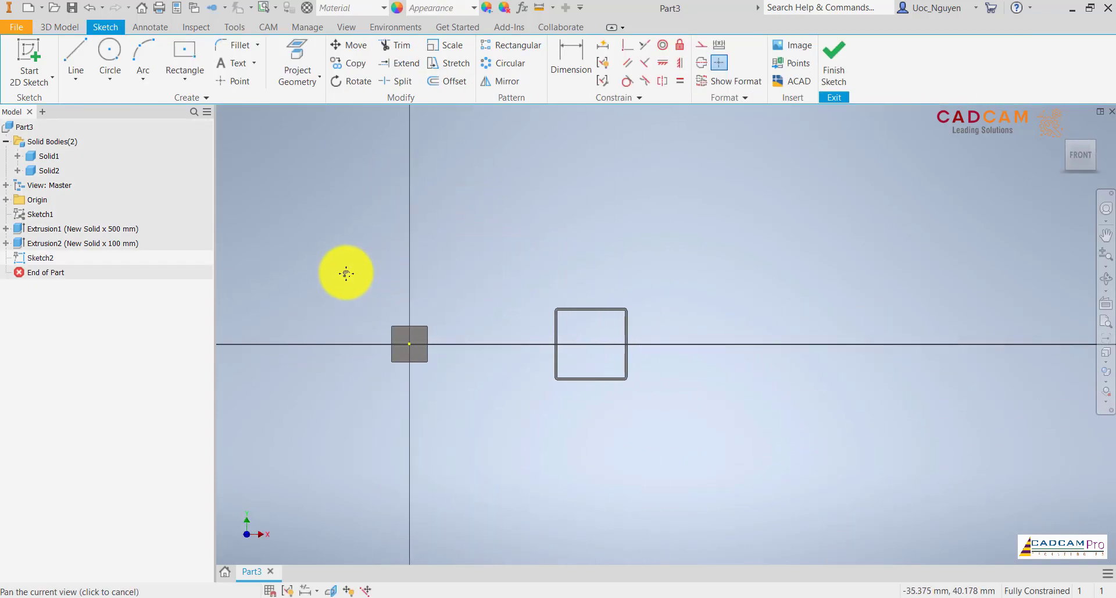
pyautogui.scroll(5, 588, 335)
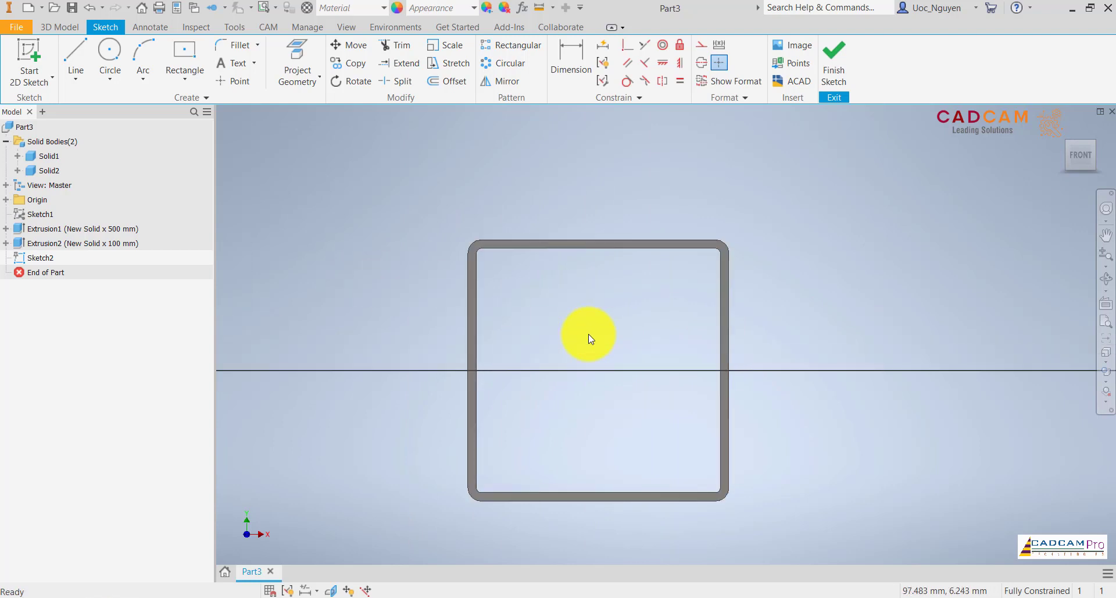
pyautogui.scroll(-3, 588, 337)
pyautogui.moveTo(384, 330); pyautogui.dragTo(498, 330, button='middle')
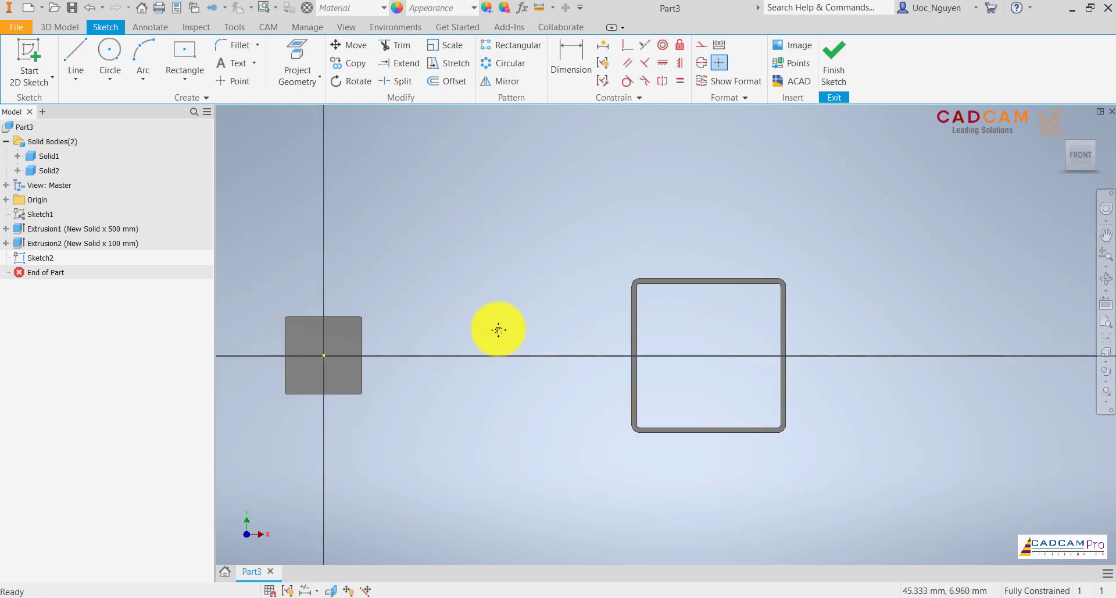
pyautogui.scroll(-2, 499, 329)
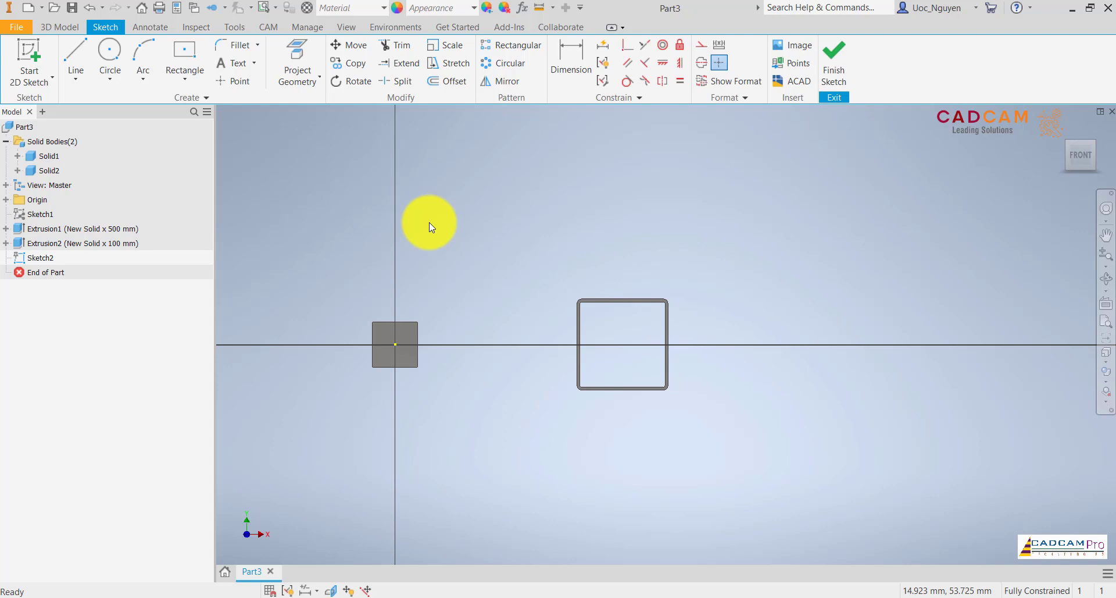
pyautogui.moveTo(624, 351); pyautogui.dragTo(608, 366, button='middle')
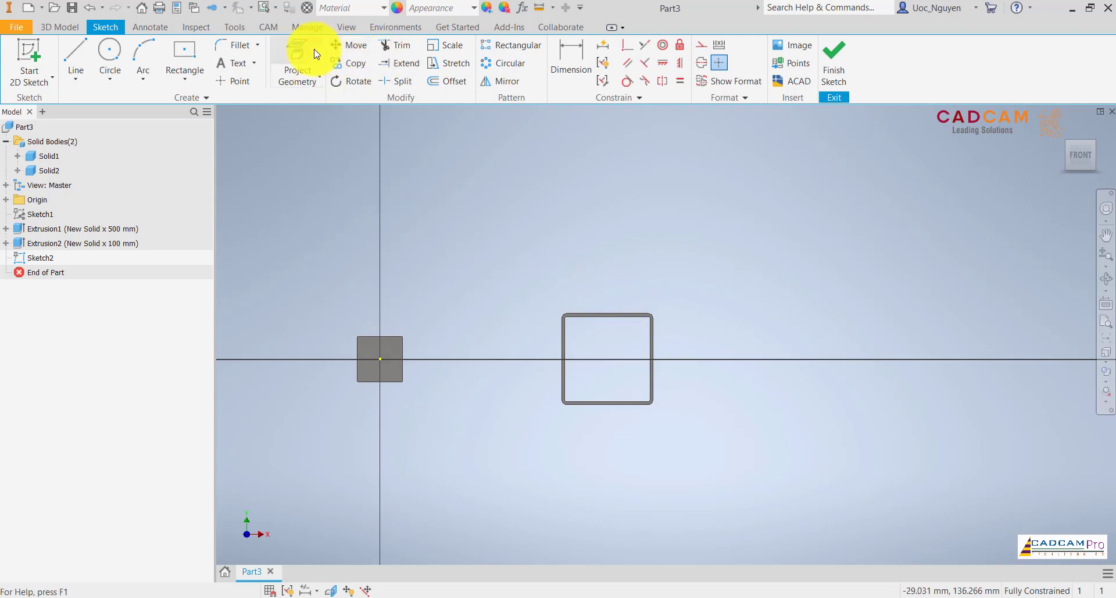
pyautogui.click(299, 58)
pyautogui.scroll(-5, 638, 322)
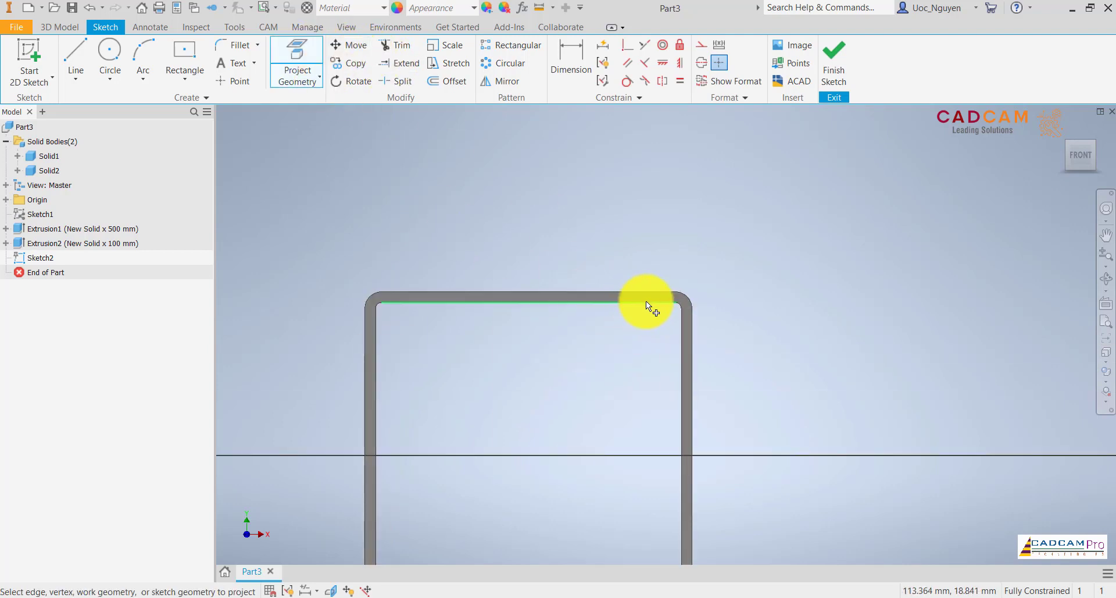
pyautogui.scroll(-5, 659, 307)
pyautogui.click(656, 274)
pyautogui.scroll(6, 669, 238)
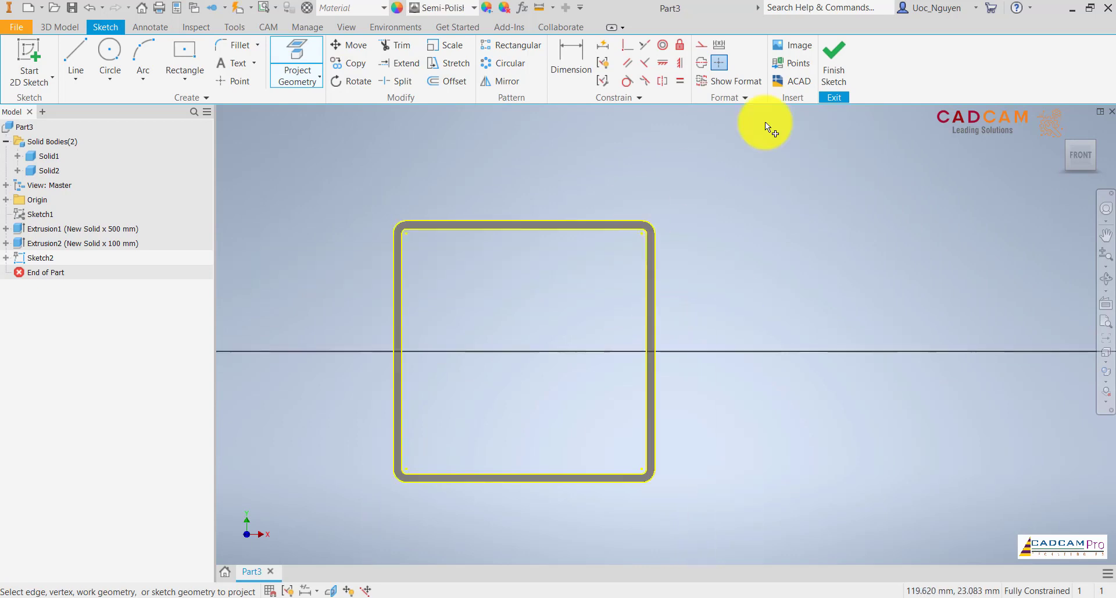
pyautogui.click(833, 58)
# Extrude the projected hollow square profile 100 mm downward, joining it to the short hollow square solid.
pyautogui.click(78, 61)
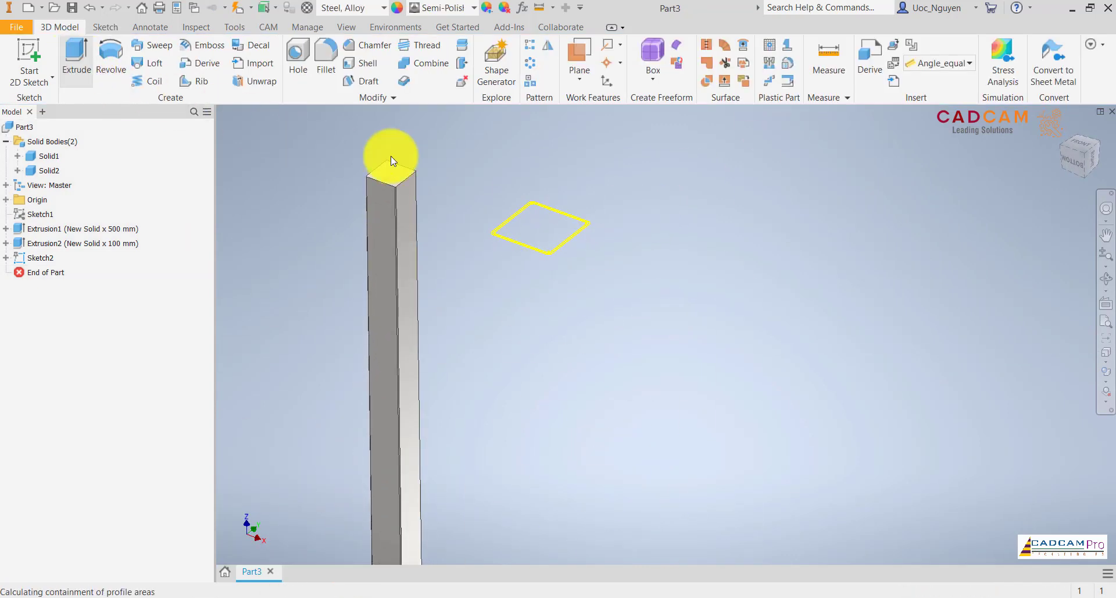
pyautogui.scroll(-8, 504, 230)
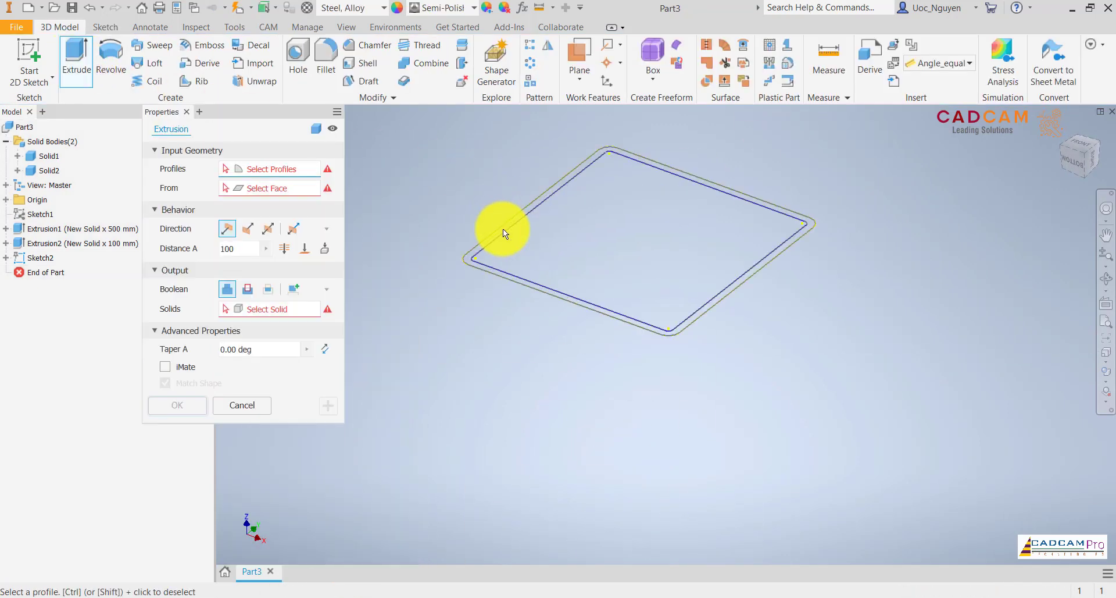
pyautogui.click(477, 249)
pyautogui.scroll(6, 561, 242)
pyautogui.scroll(5, 574, 238)
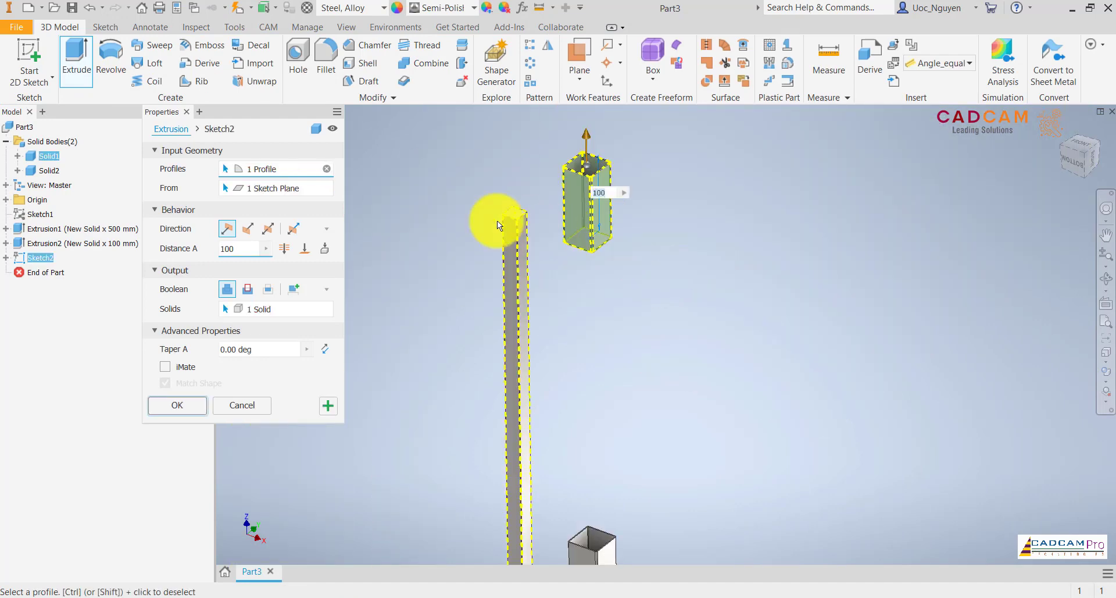
pyautogui.click(248, 229)
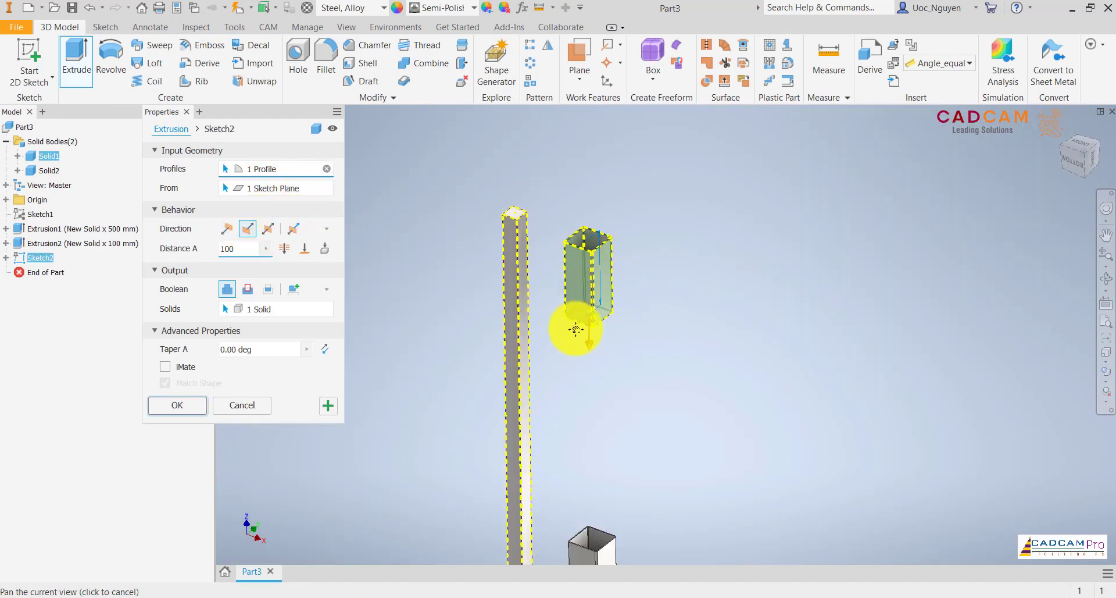
pyautogui.moveTo(576, 328); pyautogui.dragTo(569, 241, button='middle')
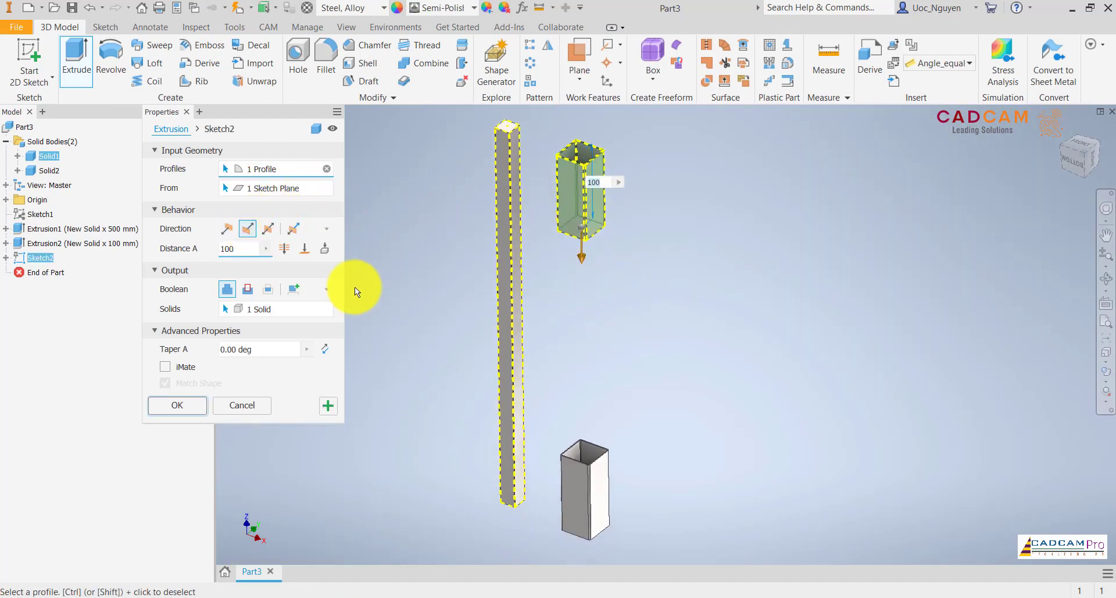
pyautogui.click(327, 309)
pyautogui.click(579, 483)
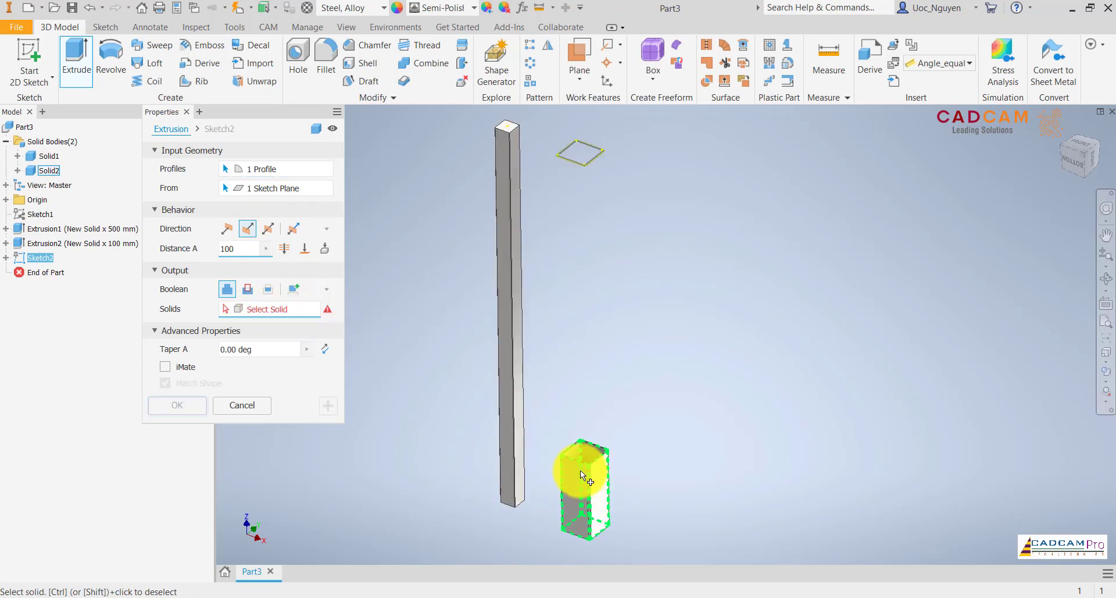
pyautogui.click(194, 406)
pyautogui.moveTo(636, 304); pyautogui.dragTo(531, 299, button='middle')
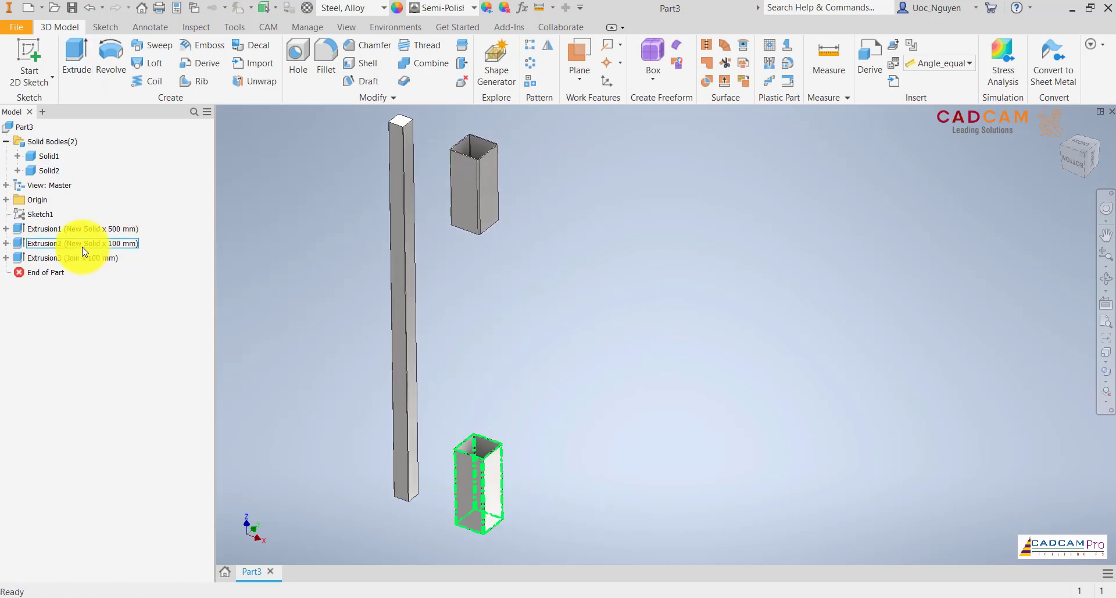
# Turn on the visibility of Sketch1, which contains the circle profile.
pyautogui.rightClick(37, 218)
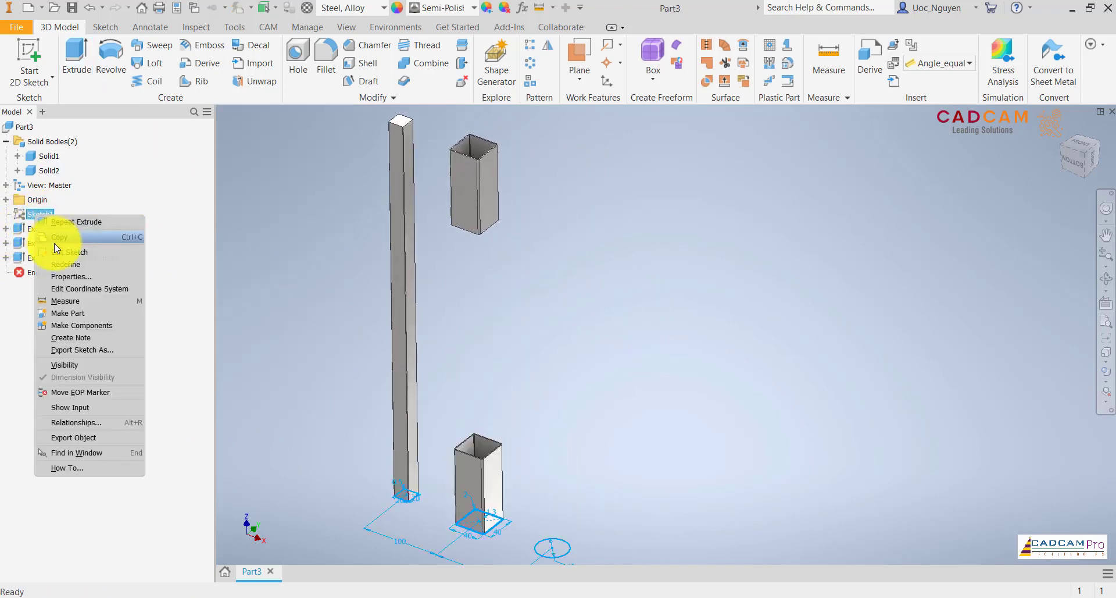
pyautogui.click(82, 365)
pyautogui.moveTo(606, 380); pyautogui.dragTo(624, 336, button='middle')
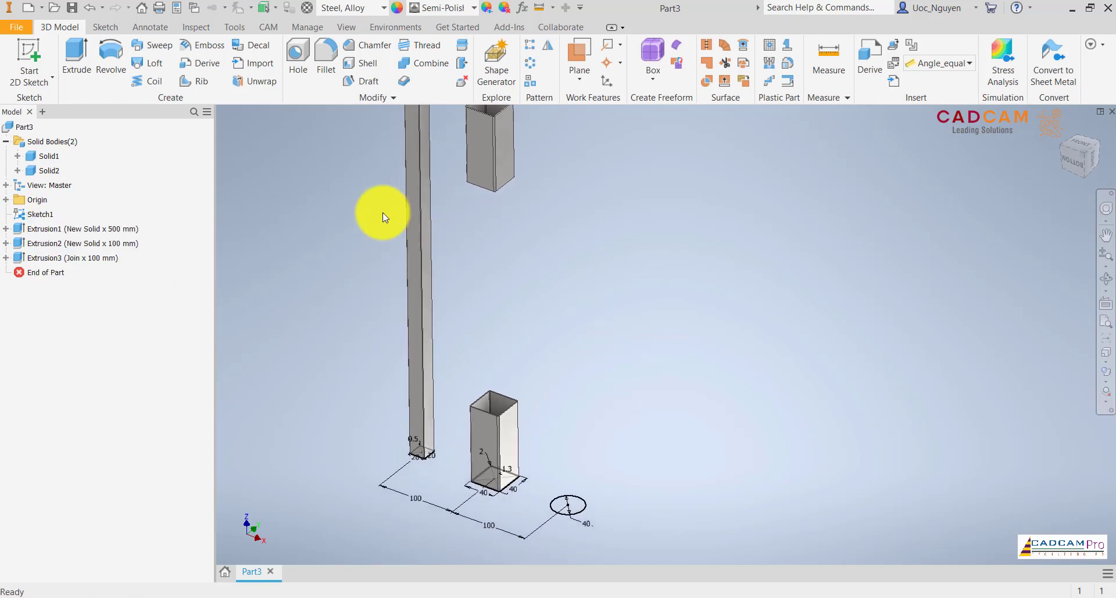
# Extrude the 40 mm circle profile upward by 500 mm as a new solid.
pyautogui.click(75, 53)
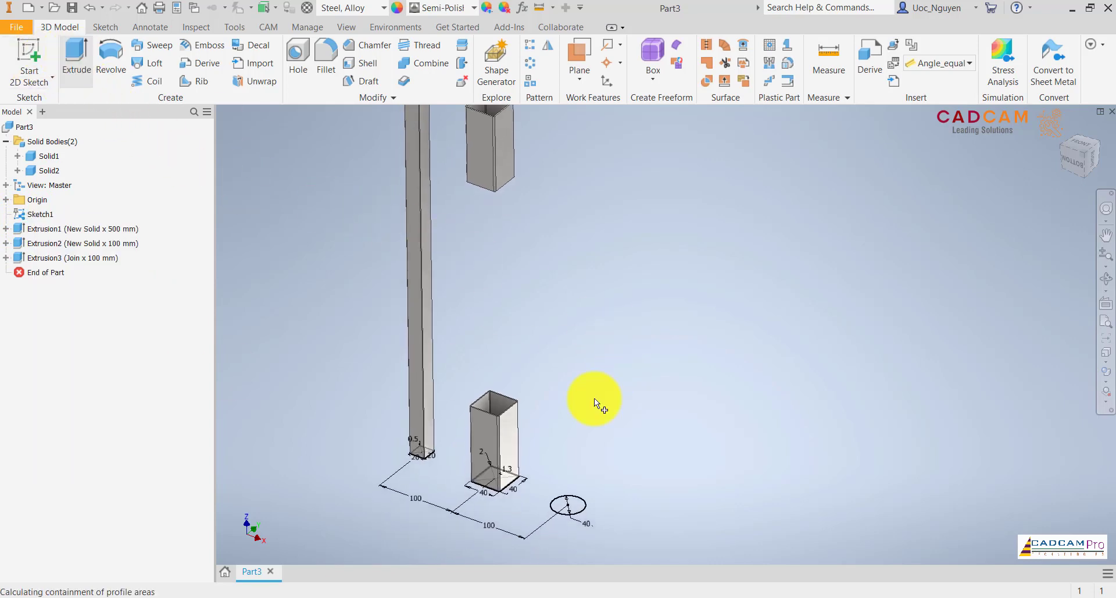
pyautogui.click(578, 501)
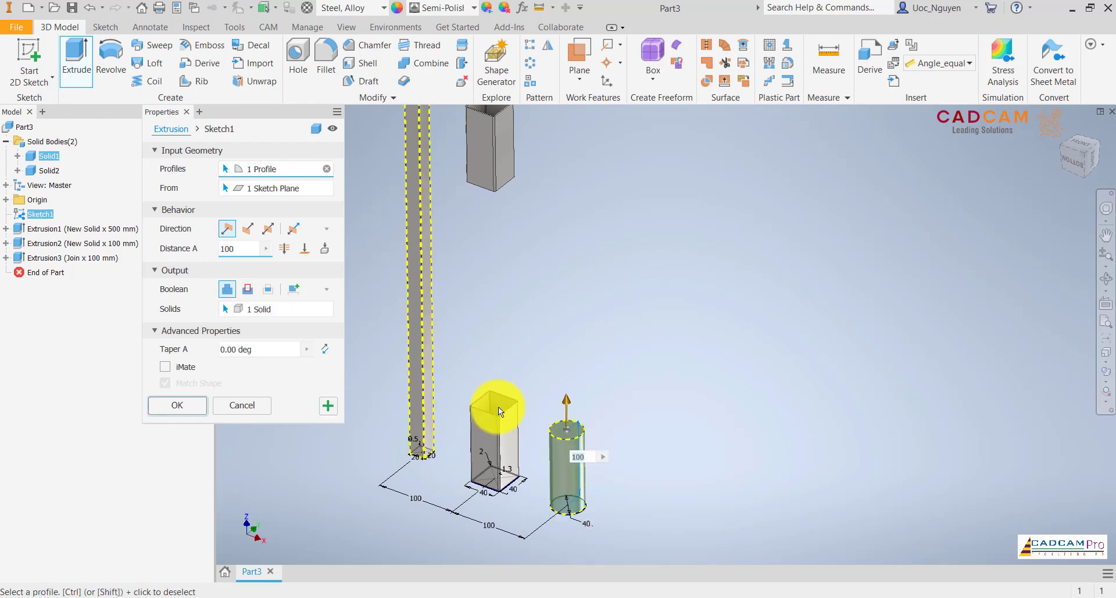
pyautogui.click(293, 288)
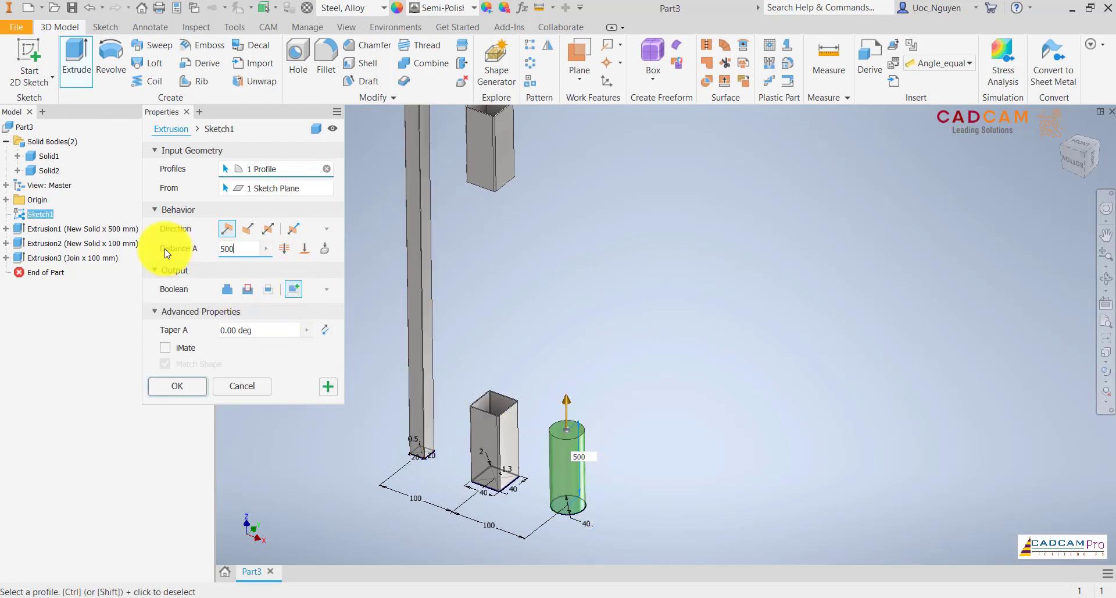
pyautogui.write('500')
pyautogui.click(191, 386)
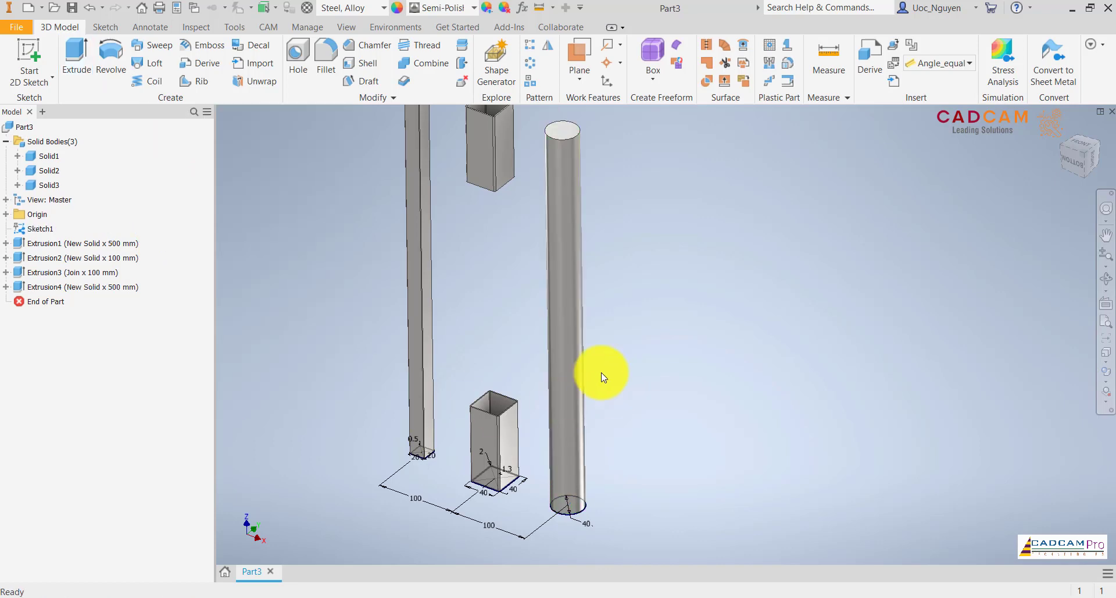
# Suppress the solid square bar's extrusion, Extrusion1, and unsuppress it again together with its dependent feature.
pyautogui.moveTo(639, 363); pyautogui.dragTo(701, 410, button='middle')
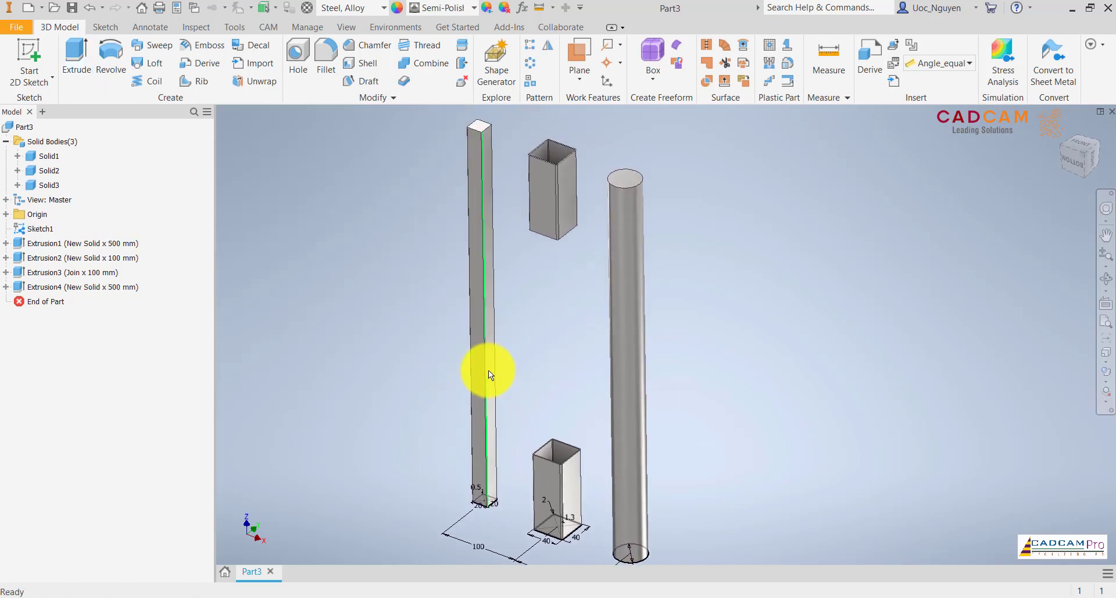
pyautogui.click(67, 247)
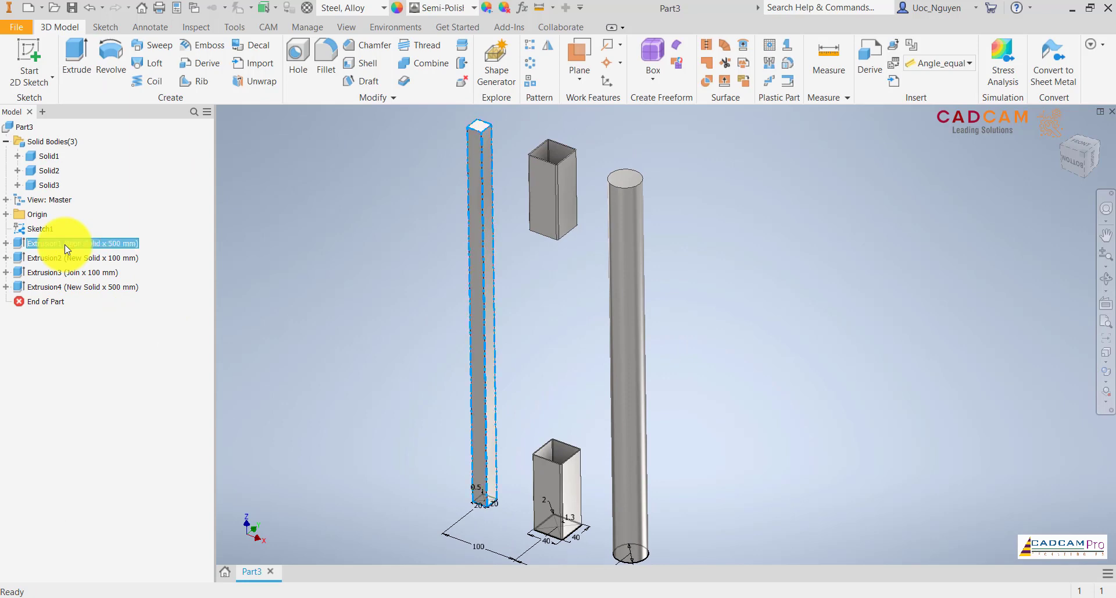
pyautogui.rightClick(66, 248)
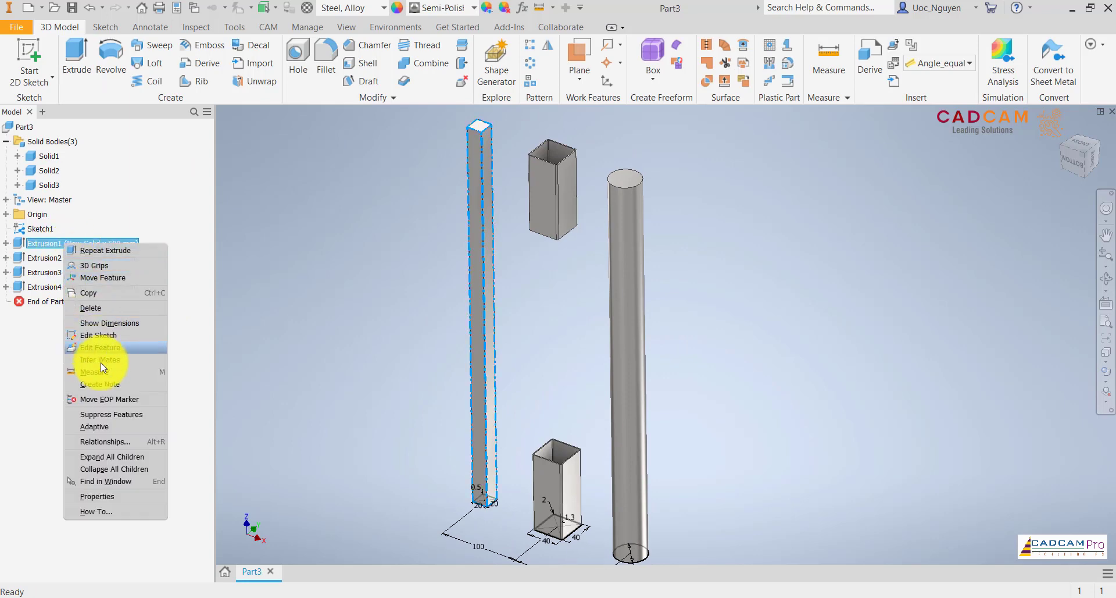
pyautogui.click(109, 416)
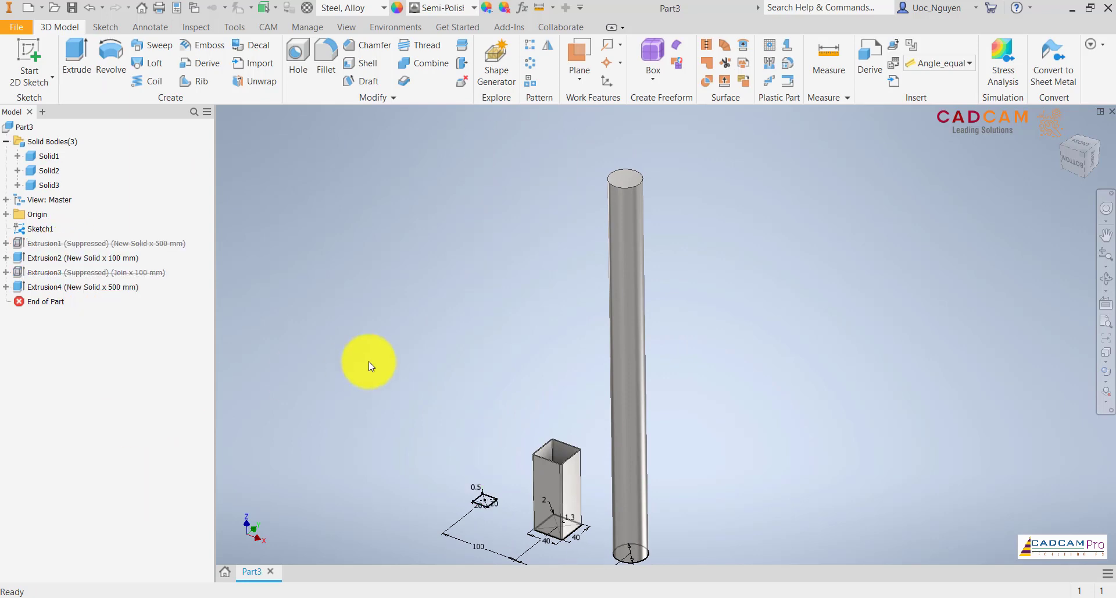
pyautogui.rightClick(89, 242)
pyautogui.click(126, 356)
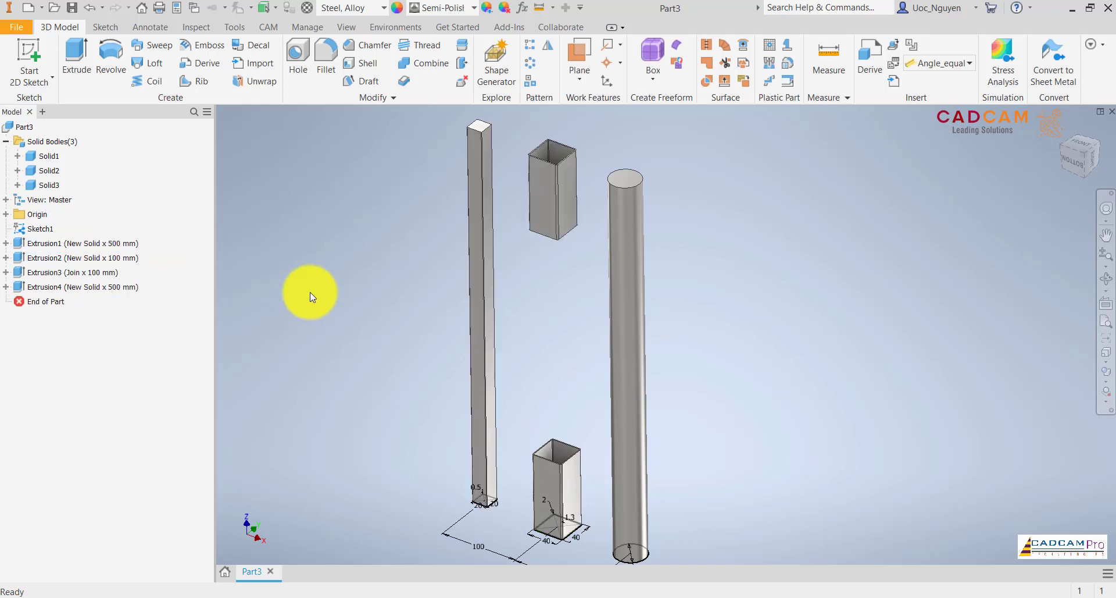
# Move Extrusion1 below Extrusion2 in the feature order, and try to reorder Extrusion1 and Extrusion3 further down.
pyautogui.moveTo(100, 244)
pyautogui.mouseDown()
pyautogui.moveTo(95, 294)
pyautogui.moveTo(102, 260)
pyautogui.mouseUp()
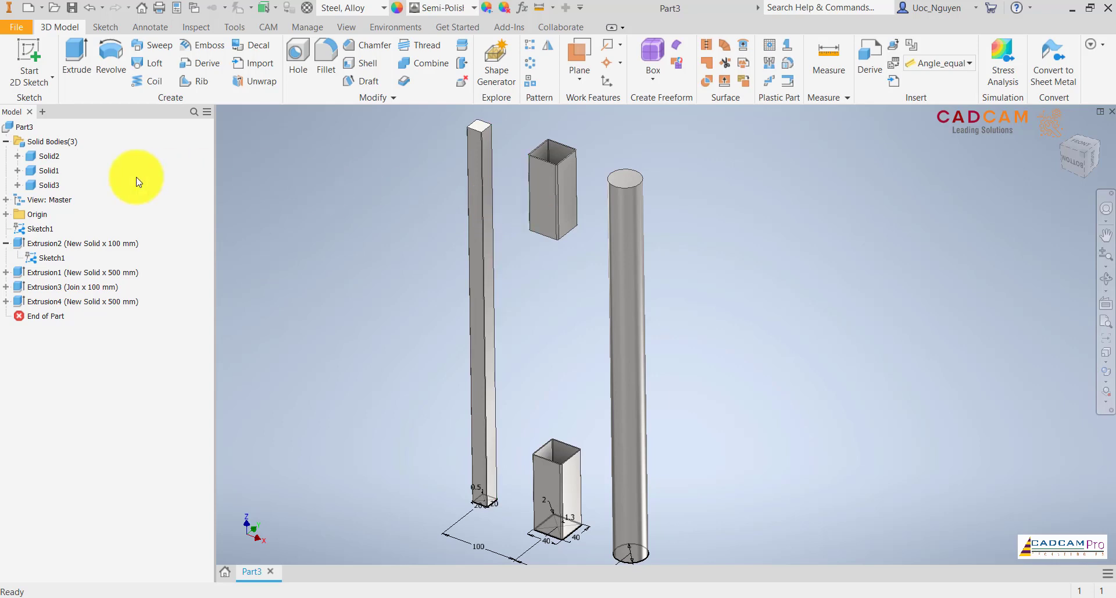
pyautogui.click(51, 156)
pyautogui.click(52, 171)
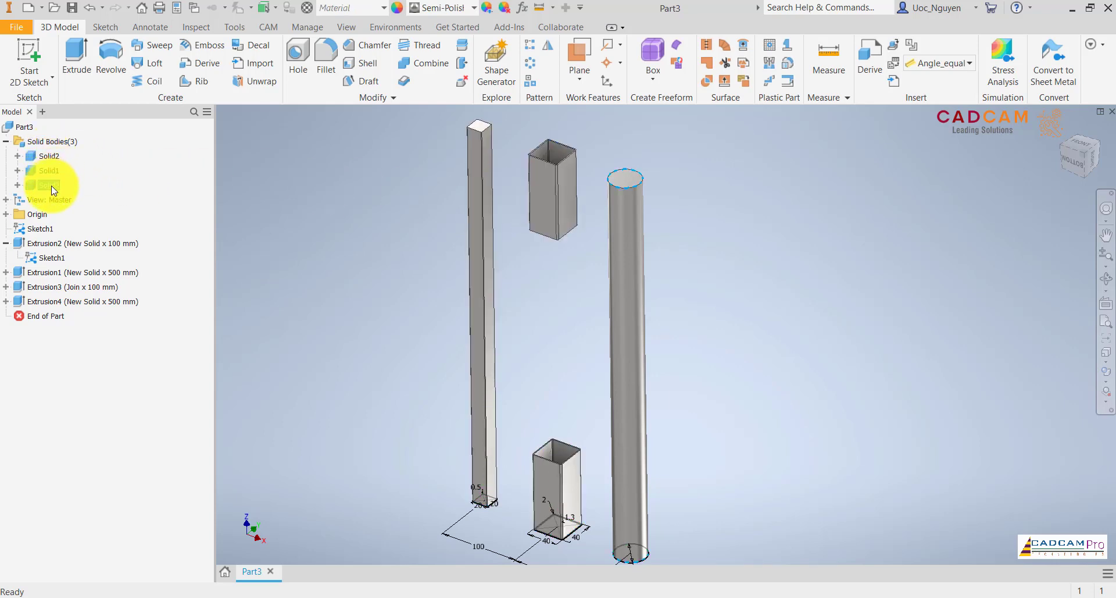
pyautogui.click(281, 215)
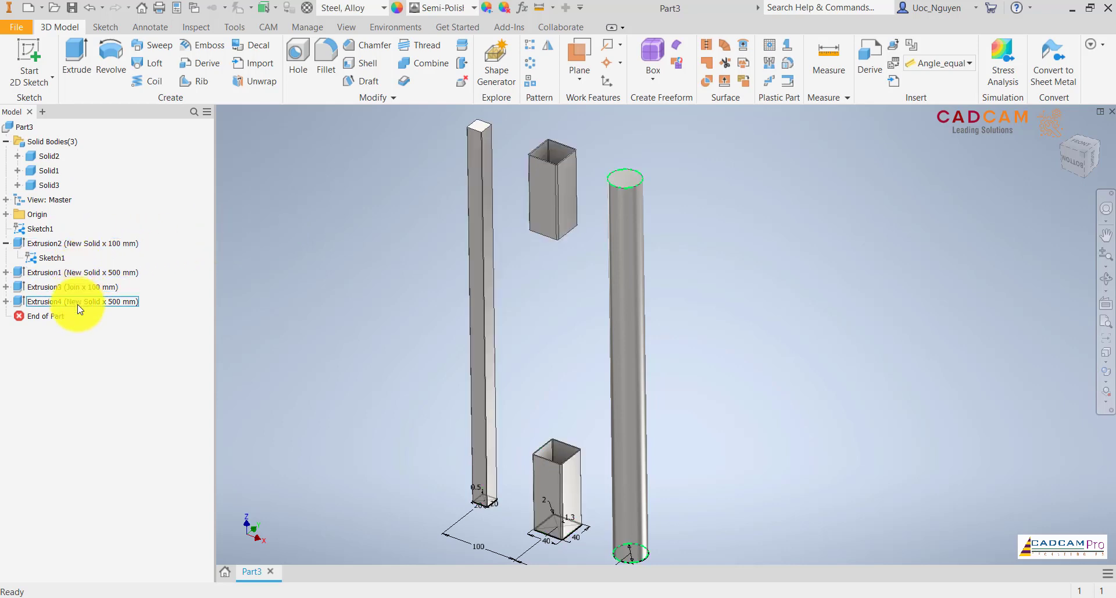
pyautogui.click(80, 272)
pyautogui.moveTo(78, 292); pyautogui.dragTo(79, 313)
pyautogui.moveTo(37, 273)
pyautogui.mouseDown()
pyautogui.moveTo(36, 302)
pyautogui.moveTo(44, 287)
pyautogui.mouseUp()
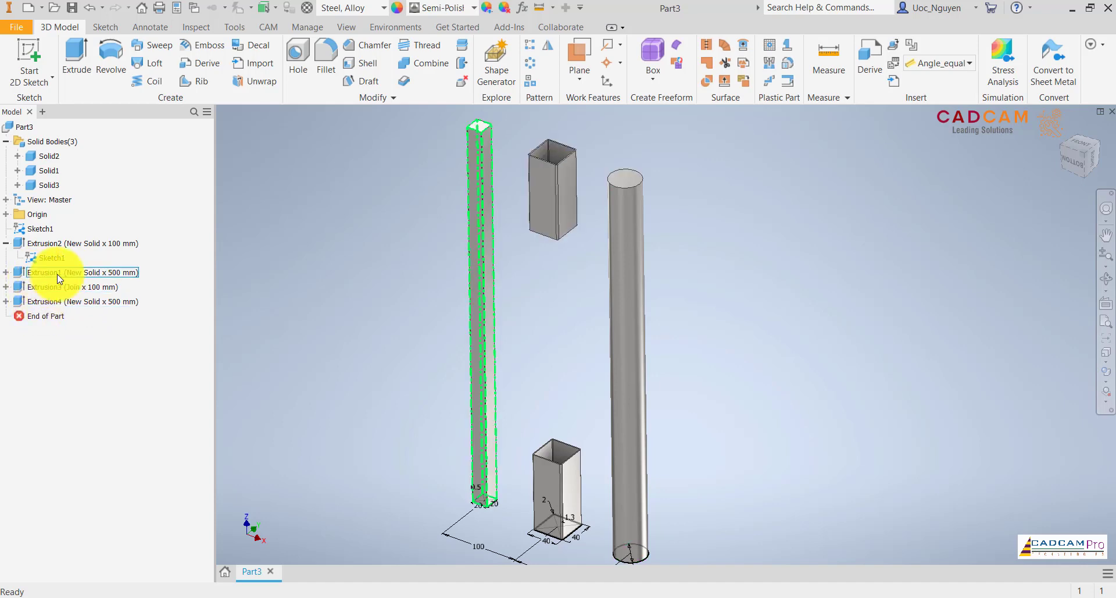
# Delete the solid square bar's extrusion while keeping its dependent sketches and features, and hide the leftover work plane.
pyautogui.rightClick(58, 273)
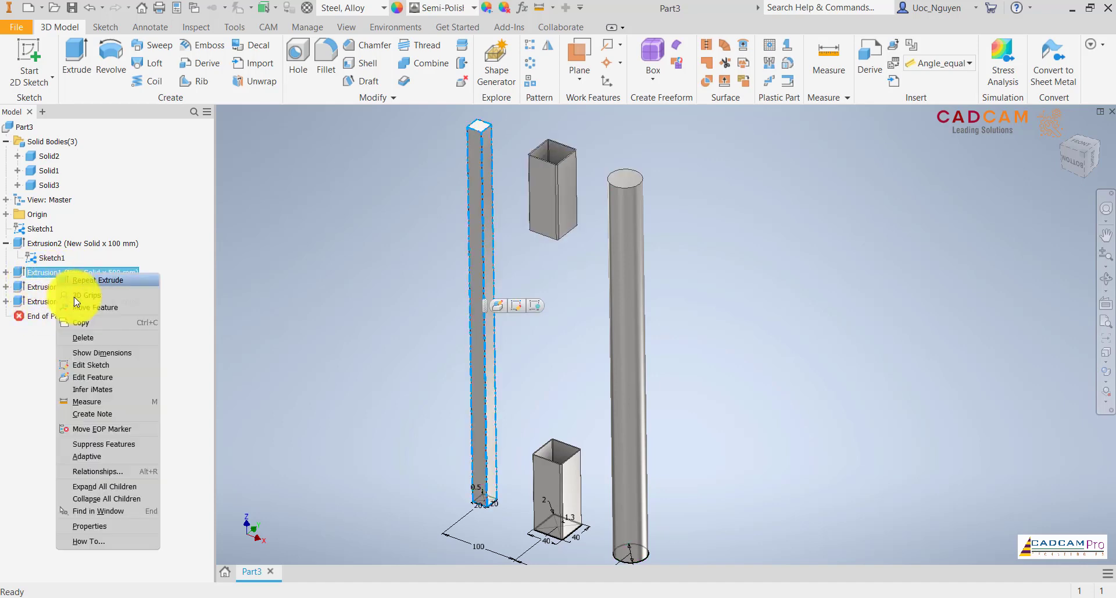
pyautogui.click(94, 343)
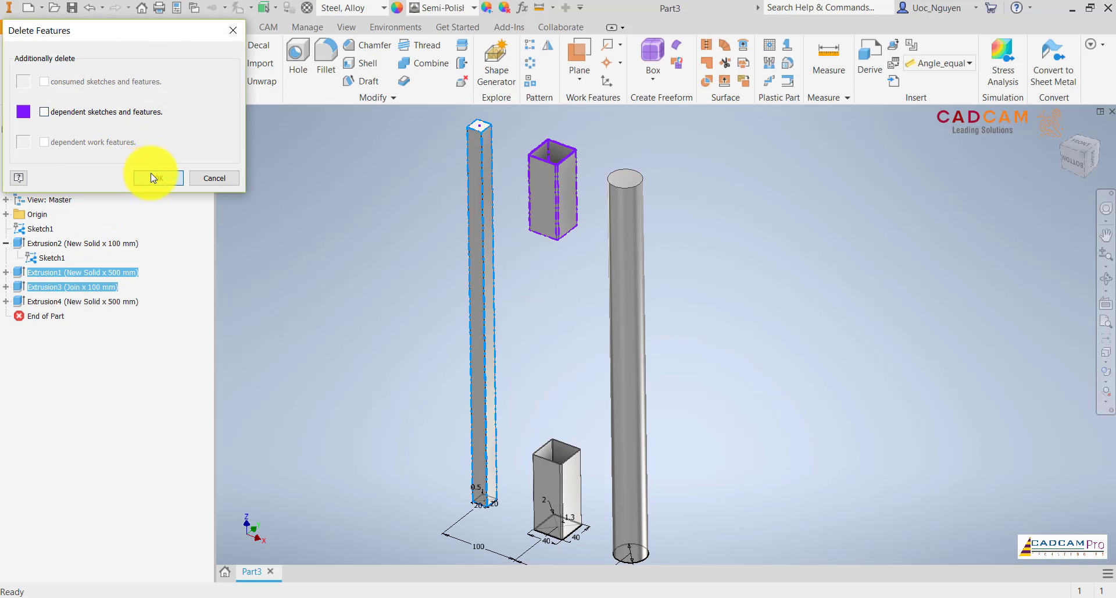
pyautogui.click(153, 177)
pyautogui.moveTo(373, 279); pyautogui.dragTo(418, 325, button='middle')
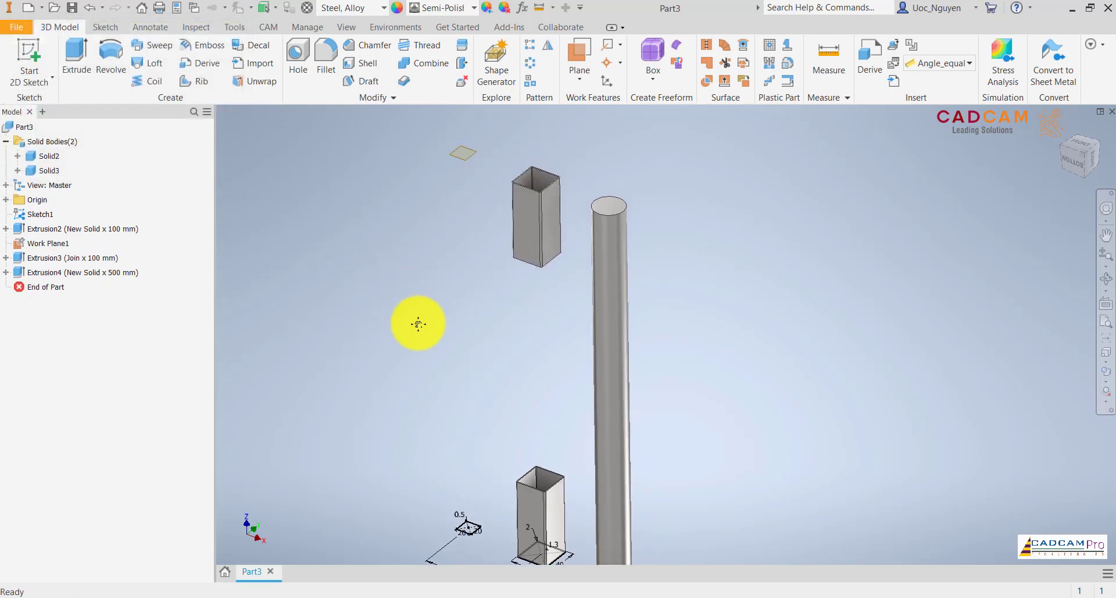
pyautogui.rightClick(461, 156)
pyautogui.click(456, 329)
pyautogui.moveTo(456, 329); pyautogui.dragTo(484, 252)
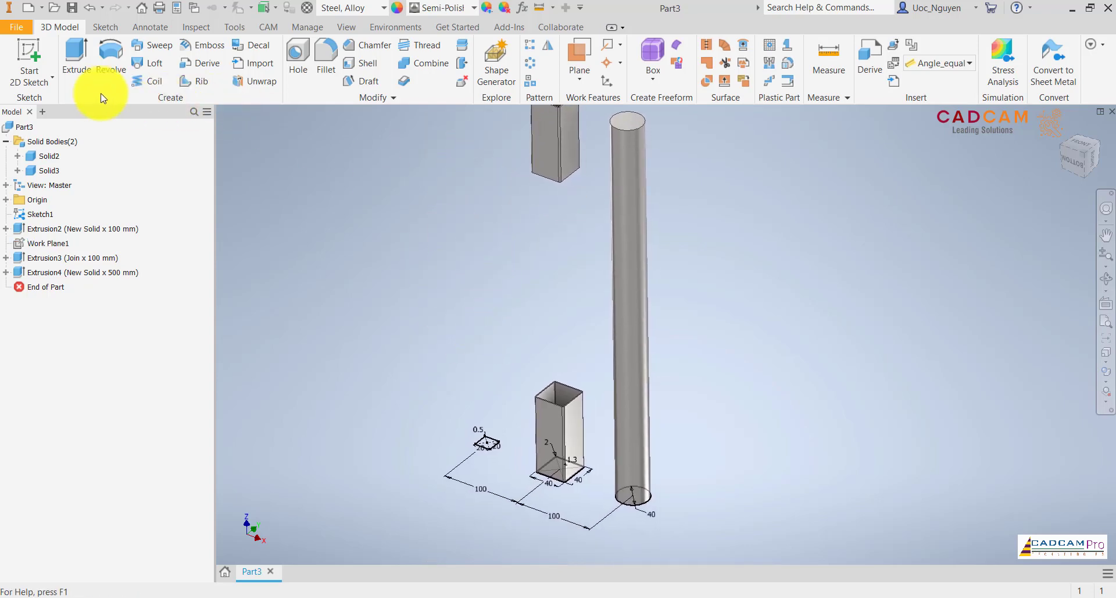
# In a new sketch on the origin XZ plane, draw a 500 mm vertical line up from the origin and finish the sketch.
pyautogui.click(7, 200)
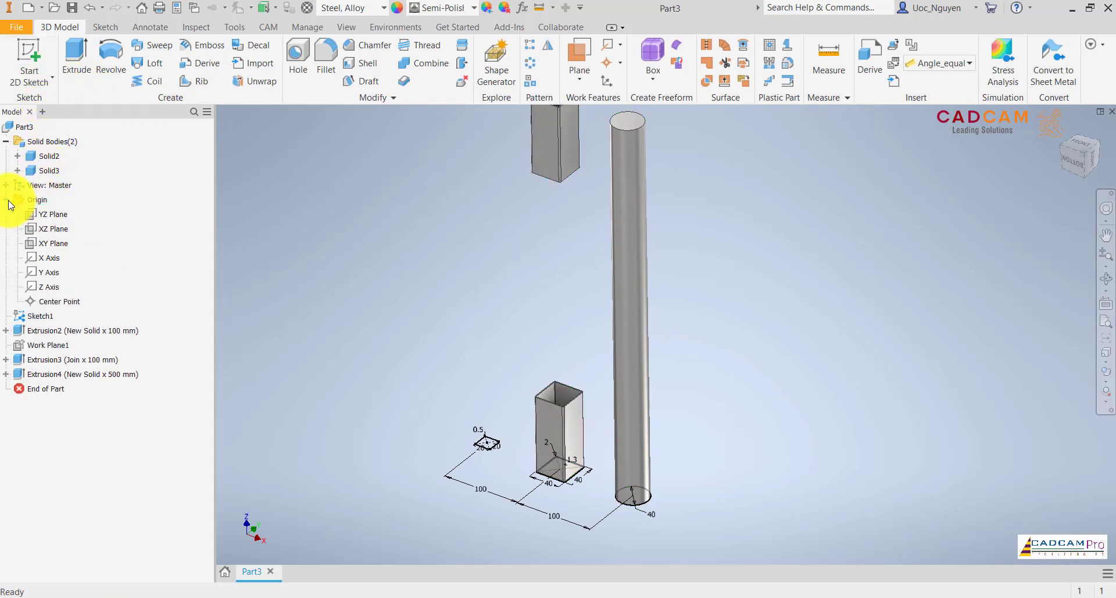
pyautogui.click(53, 229)
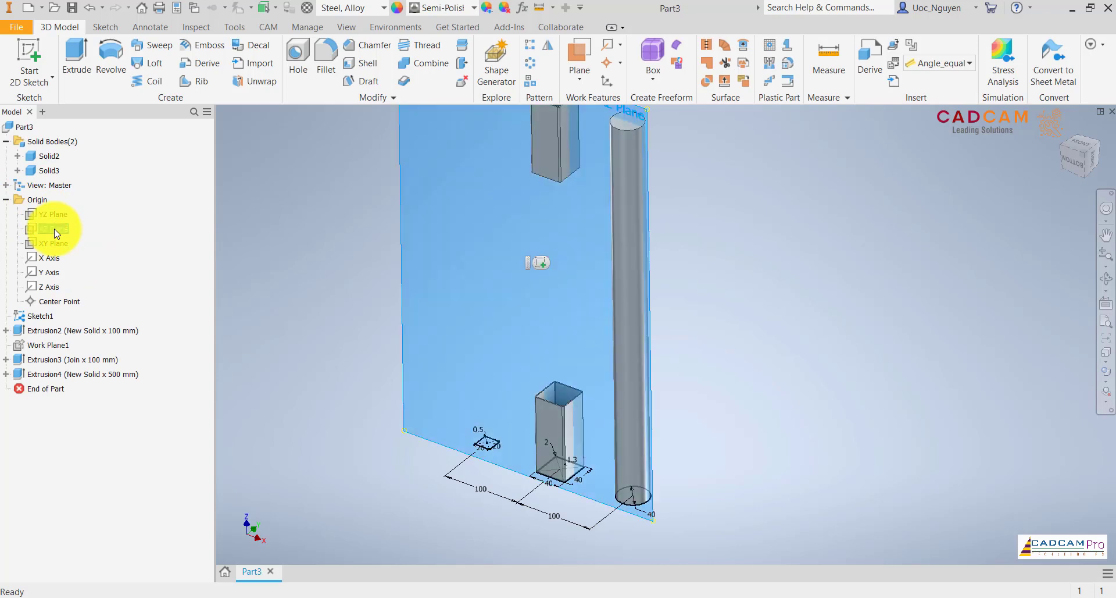
pyautogui.click(542, 265)
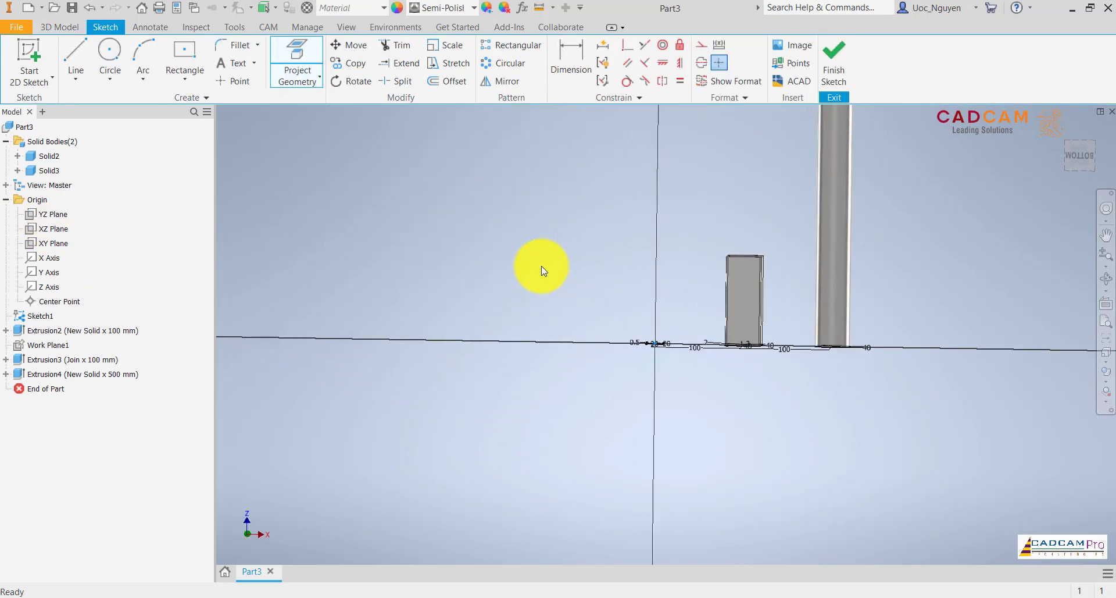
pyautogui.click(76, 58)
pyautogui.scroll(2, 556, 458)
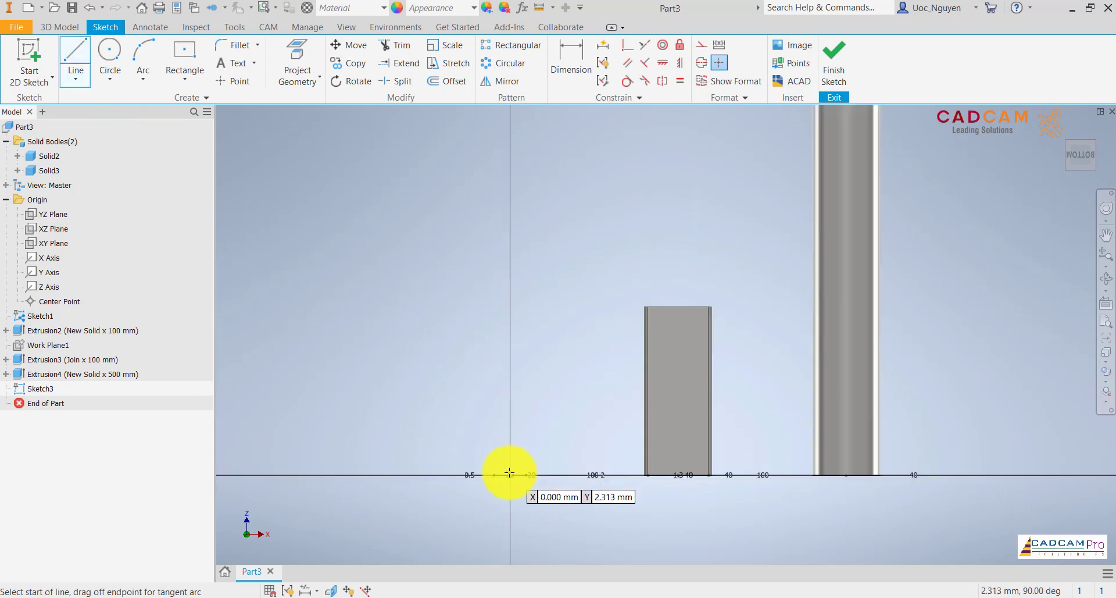
pyautogui.click(510, 469)
pyautogui.scroll(-3, 512, 500)
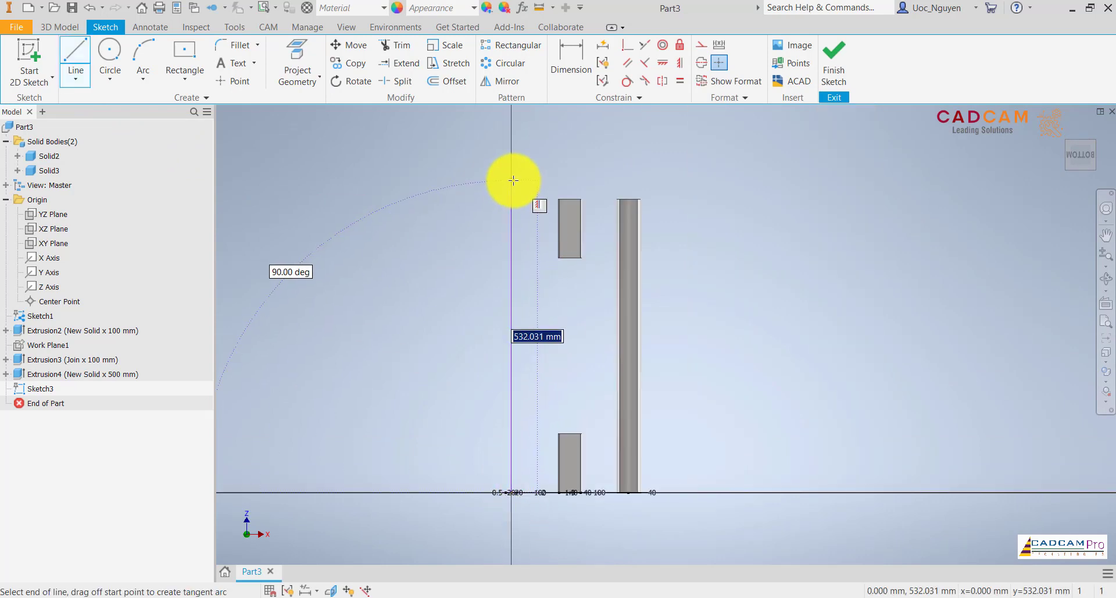
pyautogui.write('500')
pyautogui.press('Return')
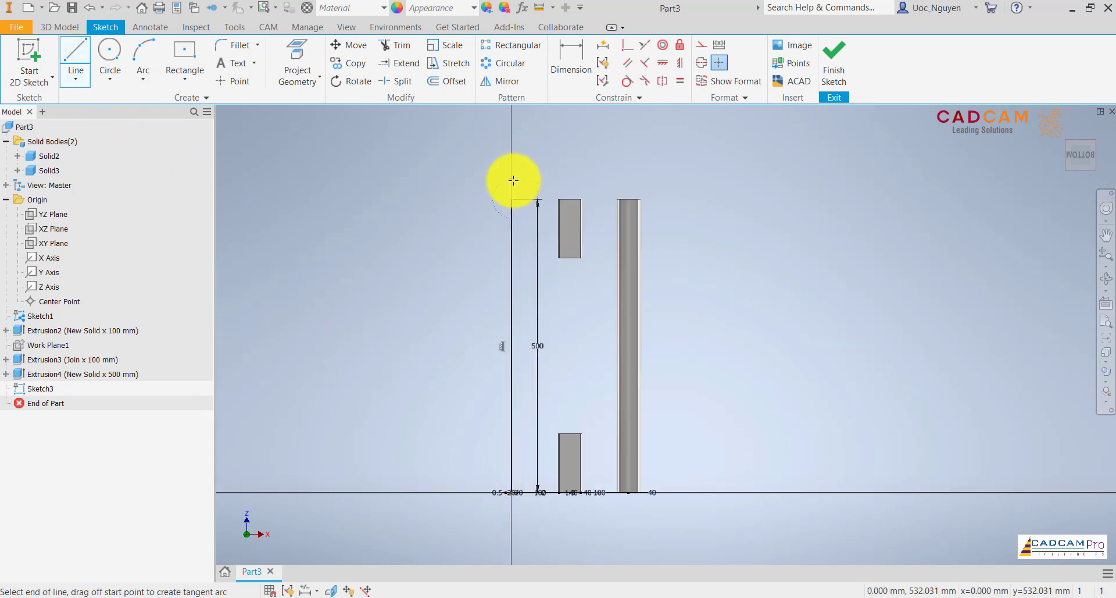
pyautogui.press('Escape')
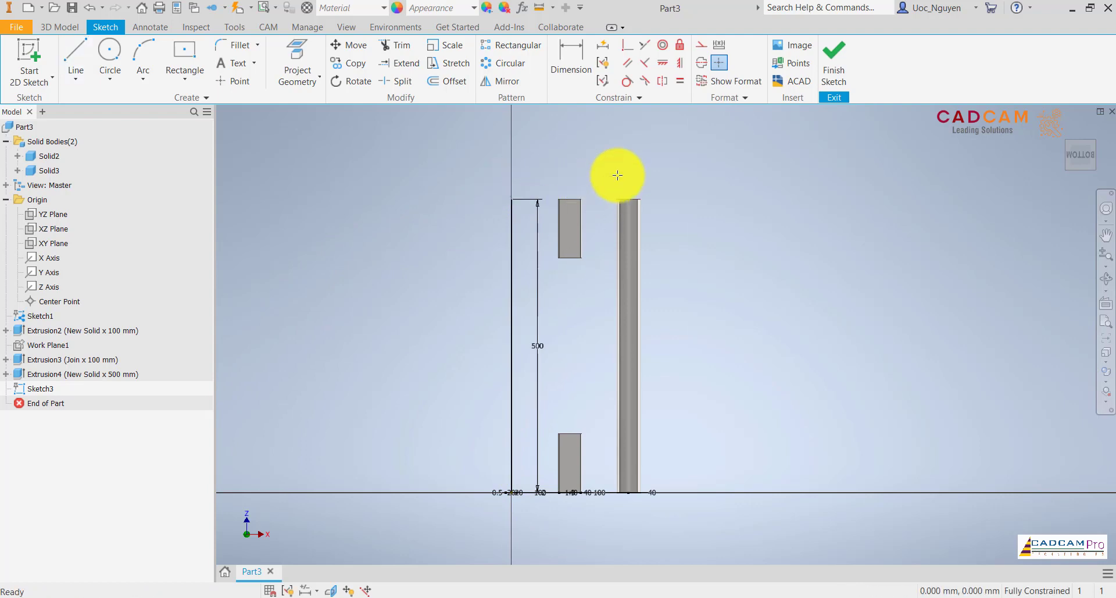
pyautogui.click(830, 84)
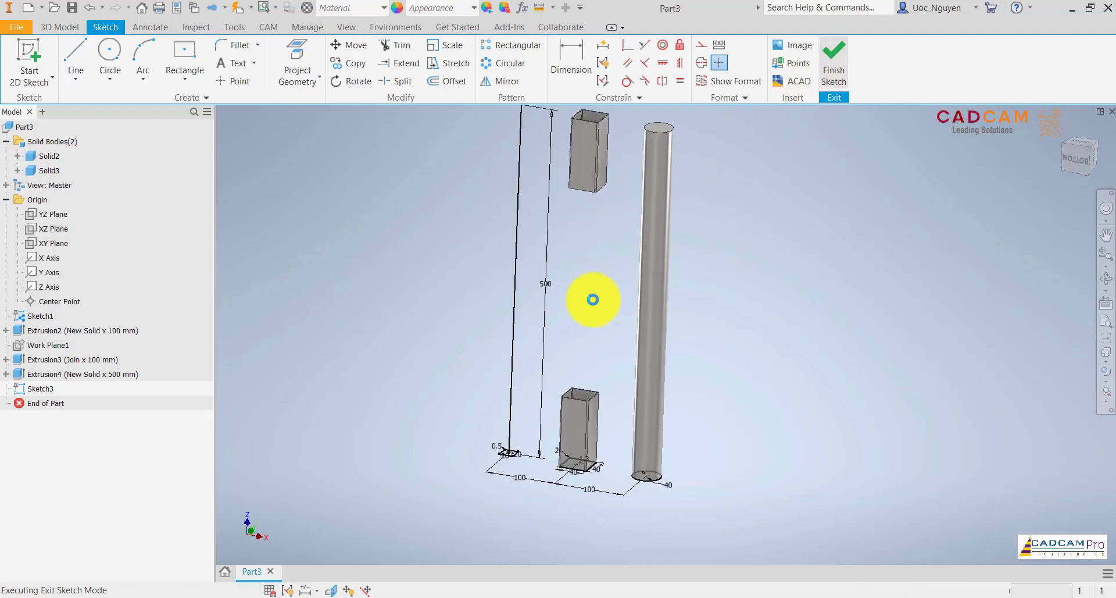
# In another new sketch on the XZ plane, draw a vertical line joining the facing ends of the two hollow square segments.
pyautogui.press('F2')
pyautogui.moveTo(567, 317); pyautogui.dragTo(577, 352)
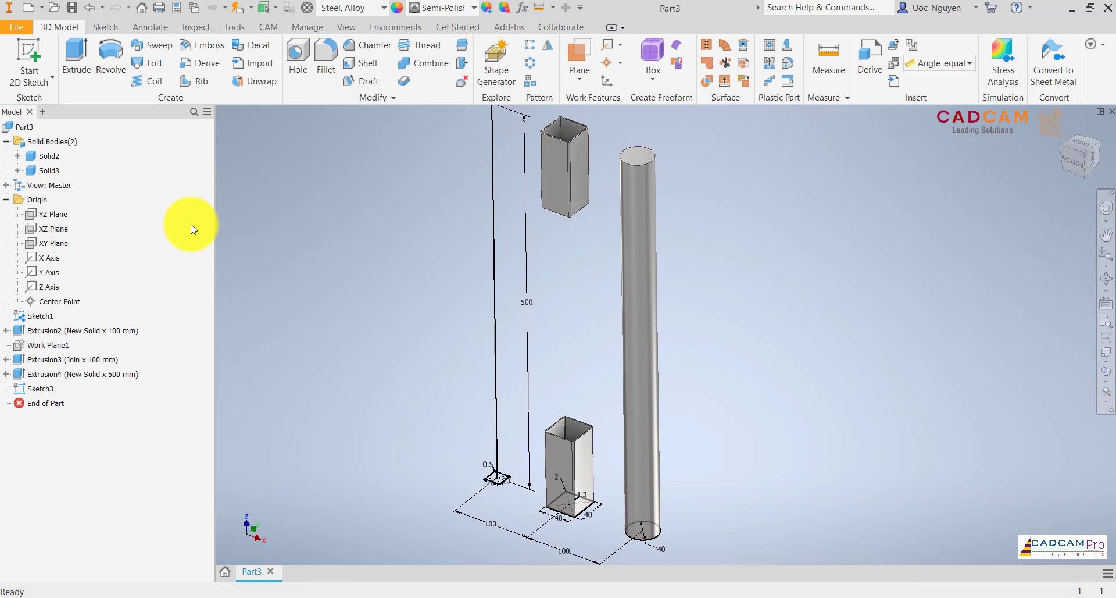
pyautogui.click(53, 229)
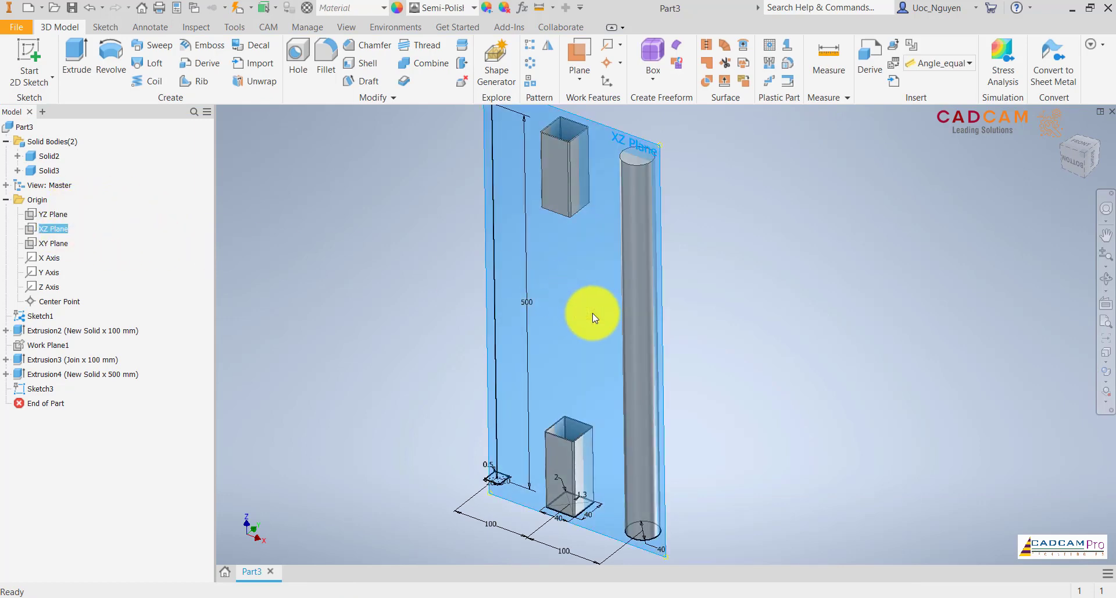
pyautogui.click(591, 312)
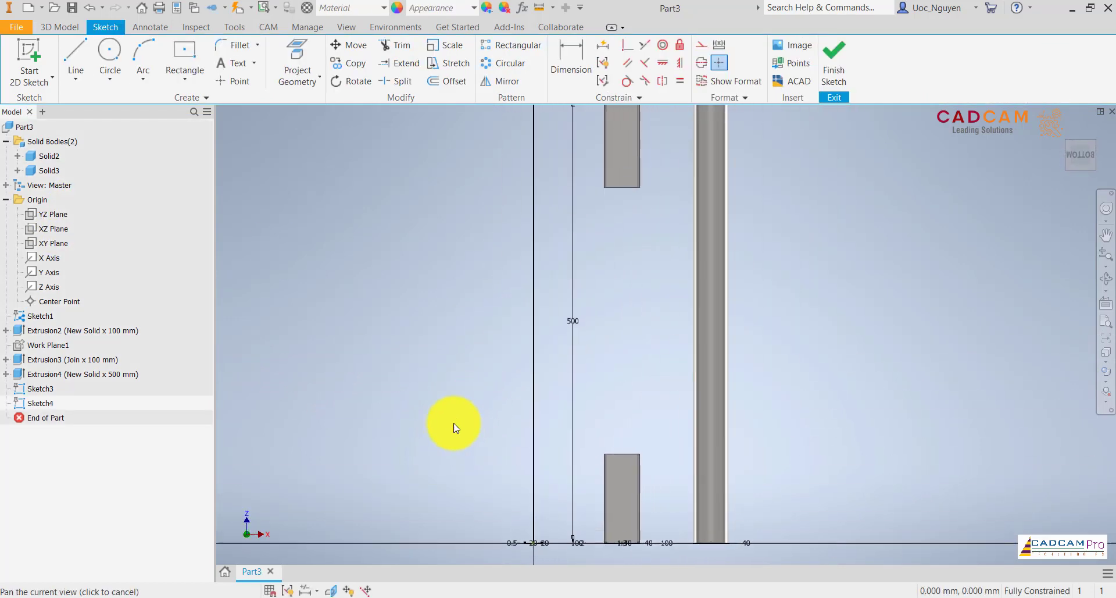
pyautogui.click(89, 64)
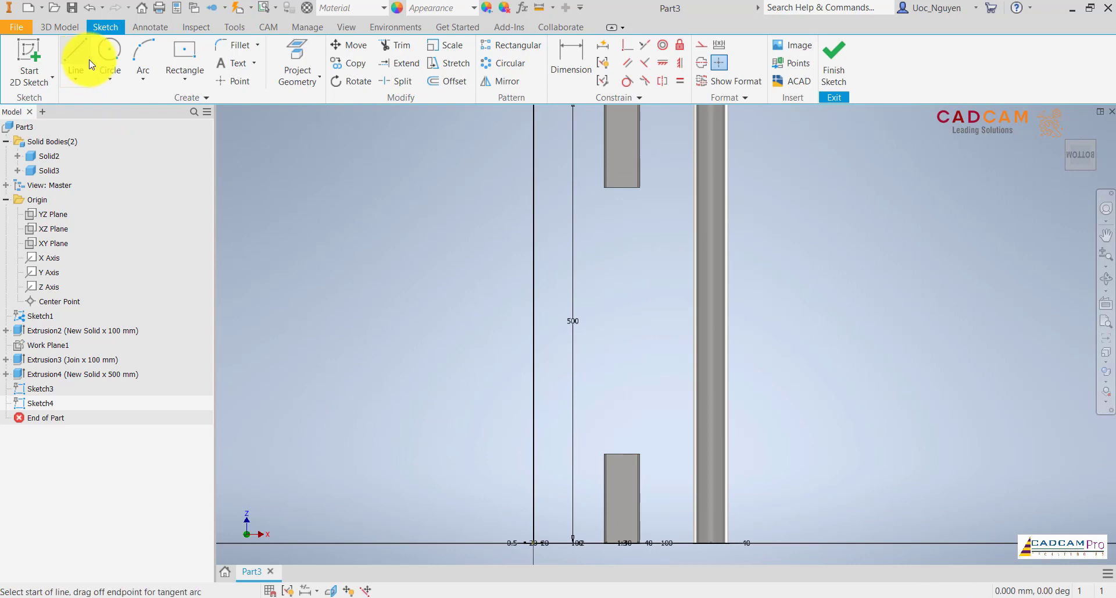
pyautogui.click(622, 188)
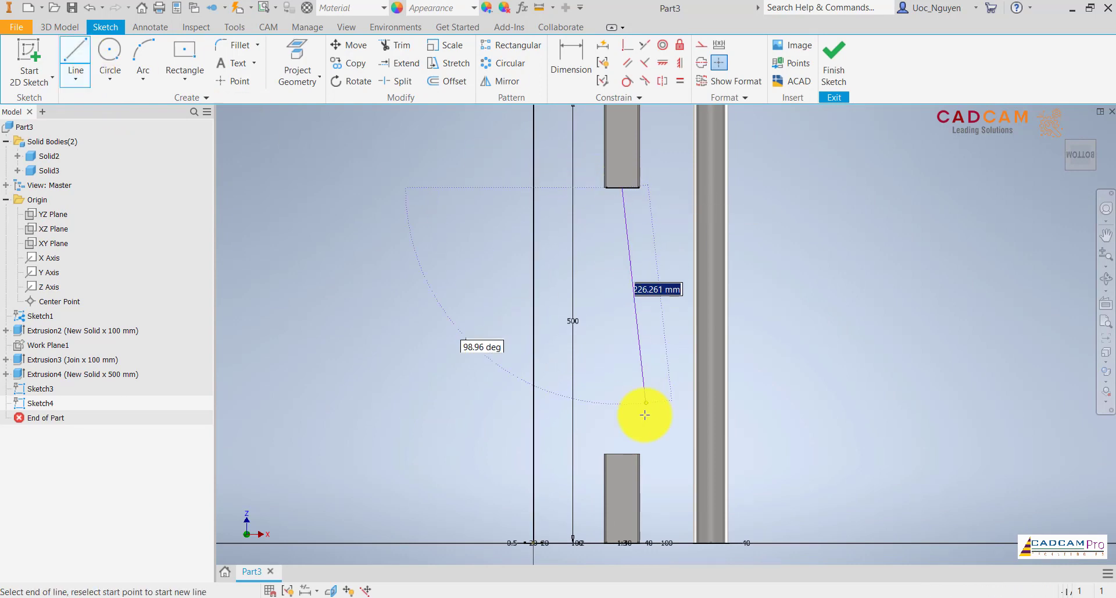
pyautogui.click(622, 454)
pyautogui.press('Escape')
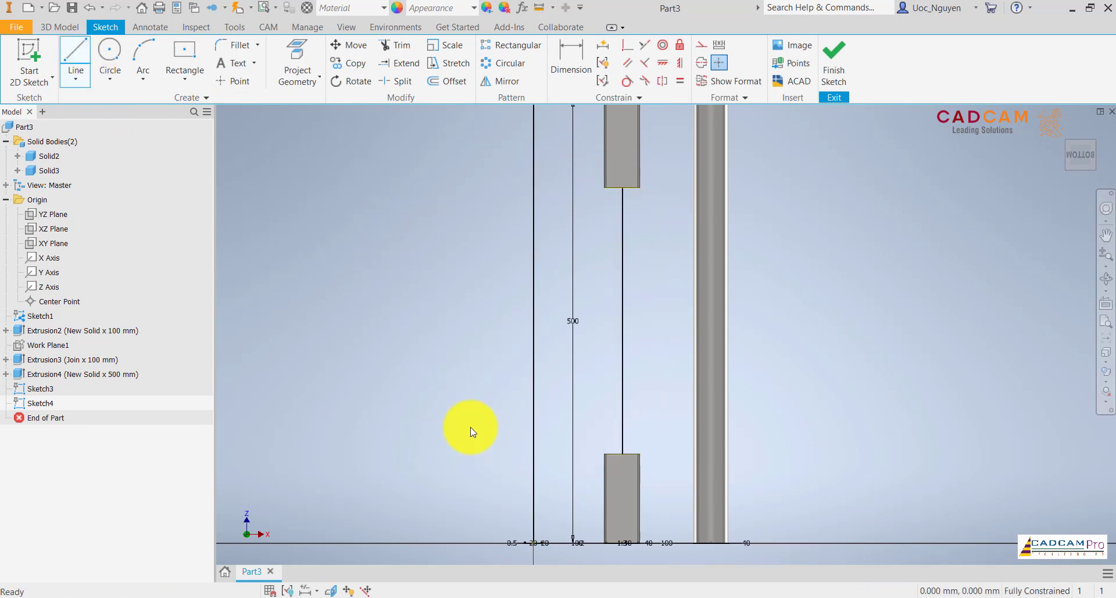
# Change the projected end edges of both hollow square segments to construction geometry and finish the sketch.
pyautogui.rightClick(878, 476)
pyautogui.click(930, 472)
pyautogui.moveTo(418, 173); pyautogui.dragTo(770, 221)
pyautogui.rightClick(822, 220)
pyautogui.click(870, 222)
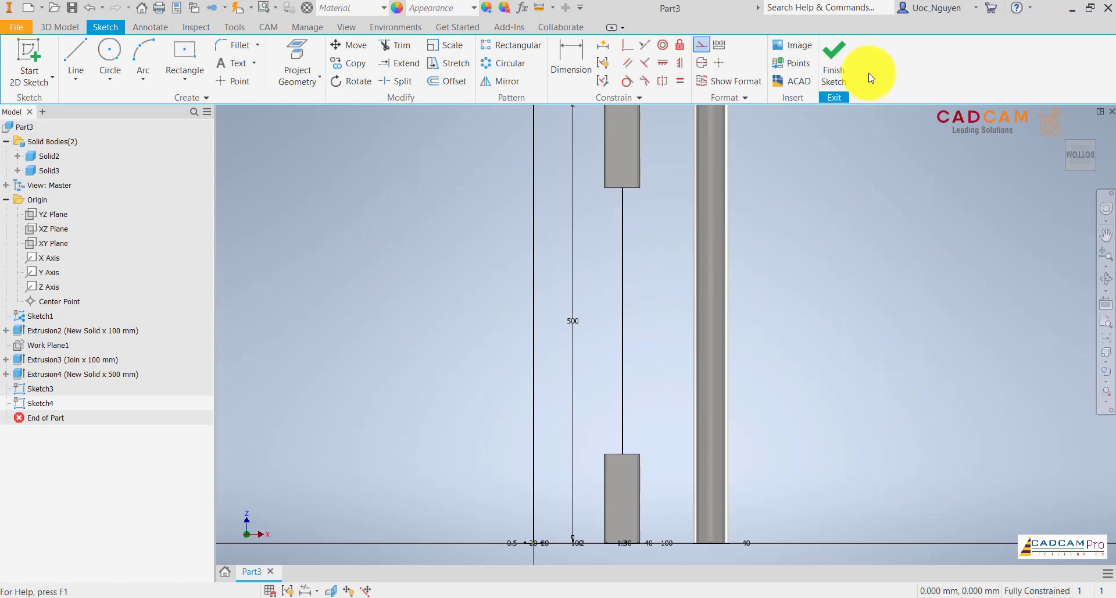
pyautogui.click(847, 77)
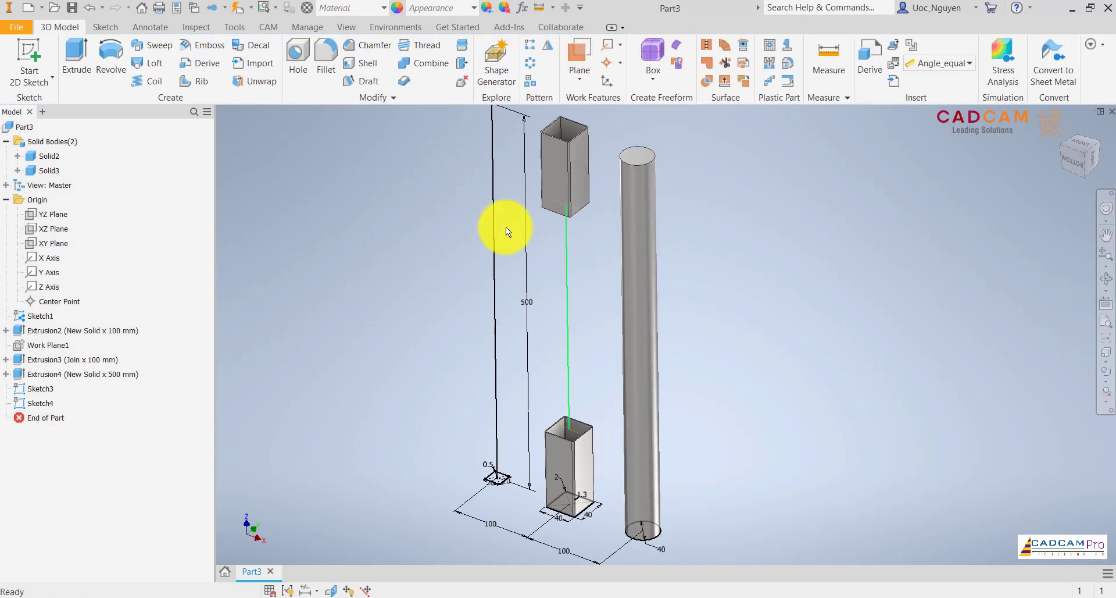
# Start a new sketch on the upper end face of the lower hollow square segment.
pyautogui.click(29, 65)
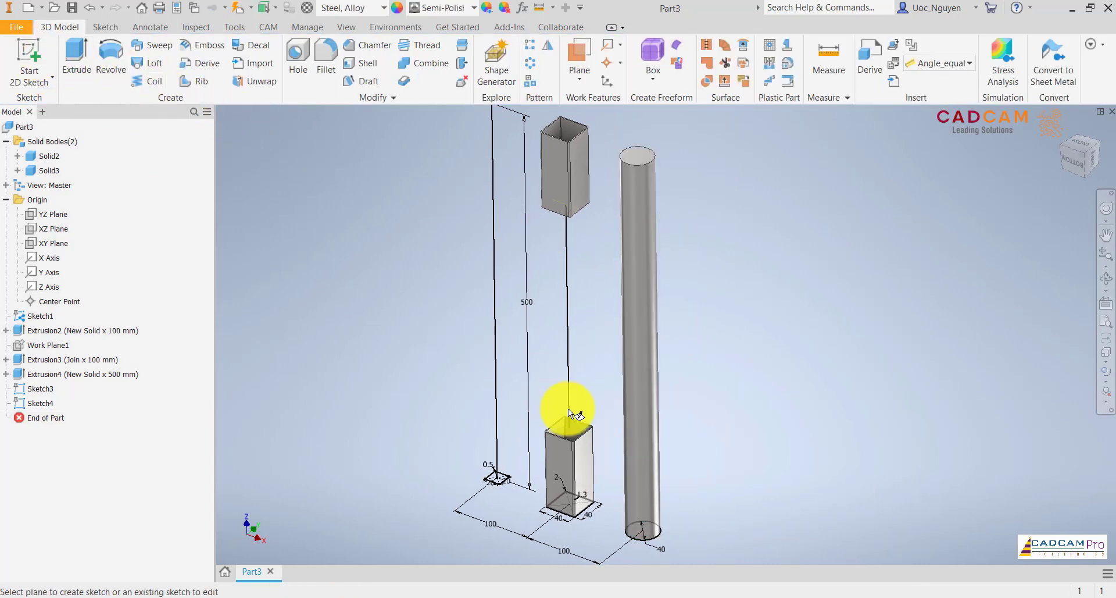
pyautogui.scroll(-3, 581, 433)
pyautogui.scroll(-2, 588, 435)
pyautogui.scroll(-4, 666, 375)
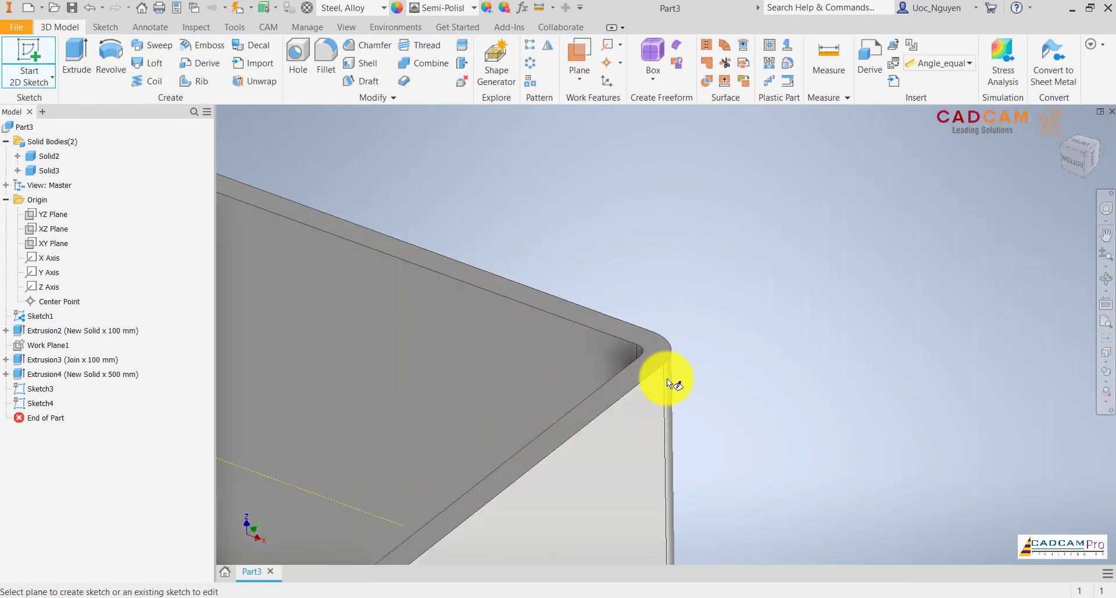
pyautogui.click(659, 355)
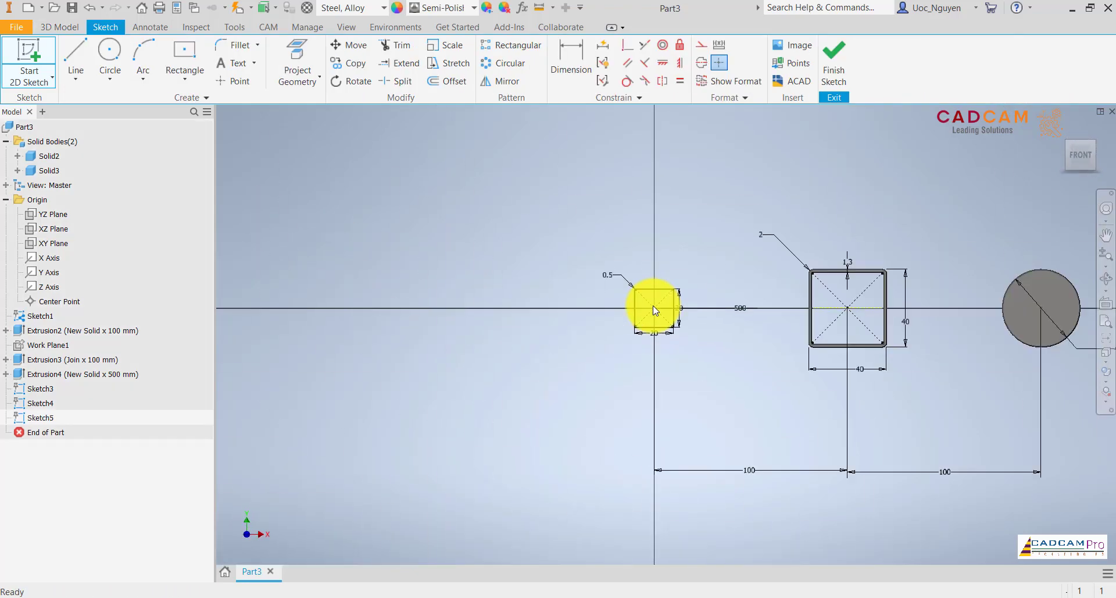
pyautogui.moveTo(759, 317)
pyautogui.keyDown('shift'); pyautogui.mouseDown(button='middle')
pyautogui.moveTo(792, 279)
pyautogui.moveTo(774, 278)
pyautogui.mouseUp(button='middle'); pyautogui.keyUp('shift')
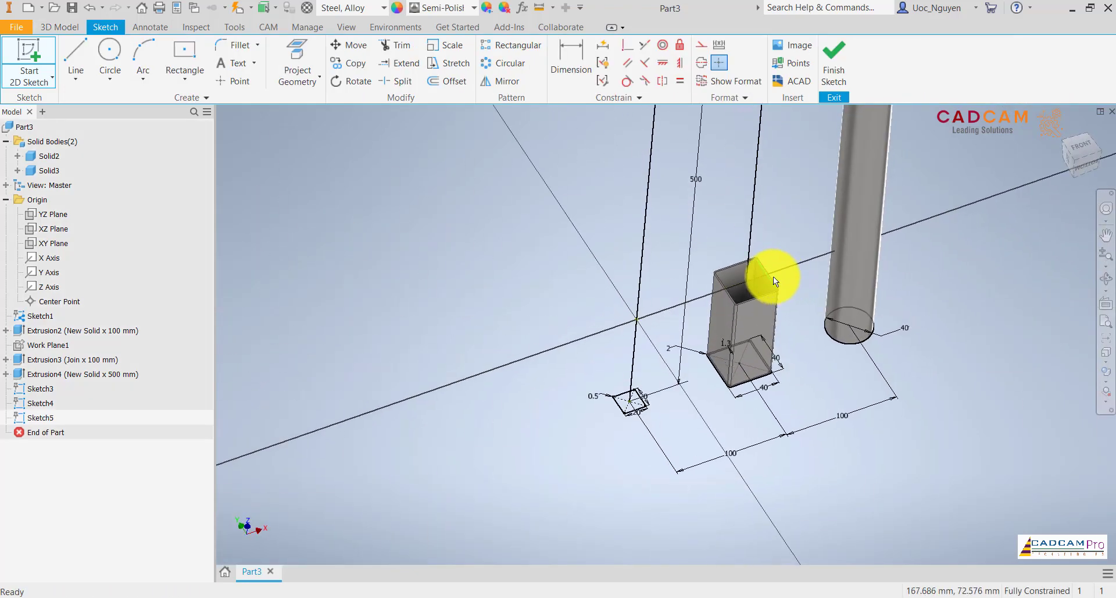
pyautogui.press('F6')
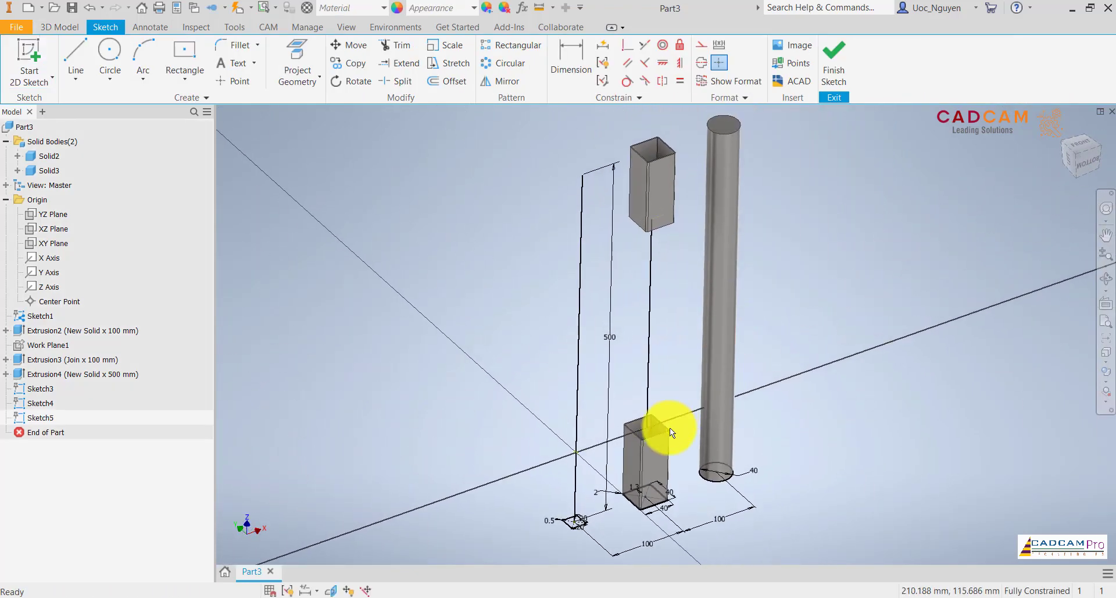
# Project the inner and outer outlines of the lower hollow segment's end face into the sketch and finish the sketch.
pyautogui.scroll(-5, 668, 428)
pyautogui.click(297, 64)
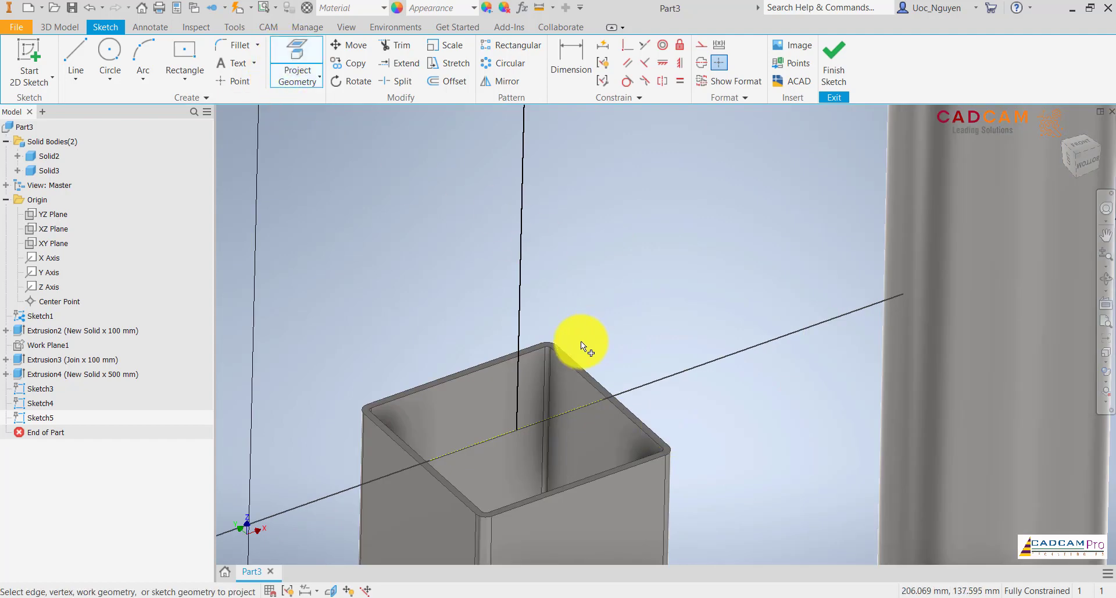
pyautogui.scroll(-3, 581, 341)
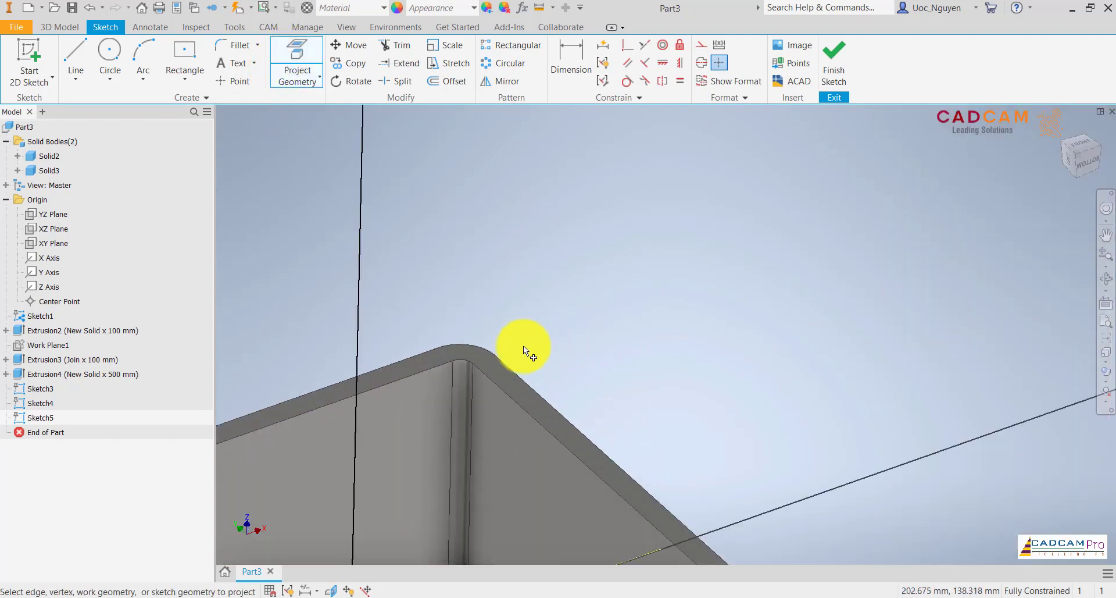
pyautogui.click(521, 389)
pyautogui.click(834, 61)
pyautogui.click(644, 301)
pyautogui.scroll(-10, 644, 301)
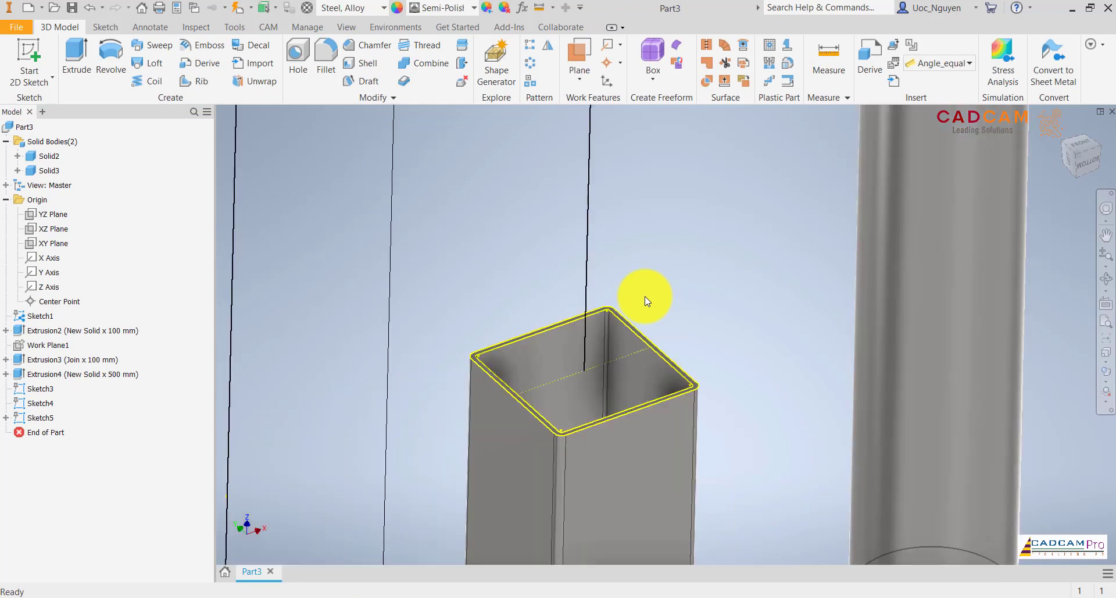
pyautogui.scroll(8, 650, 345)
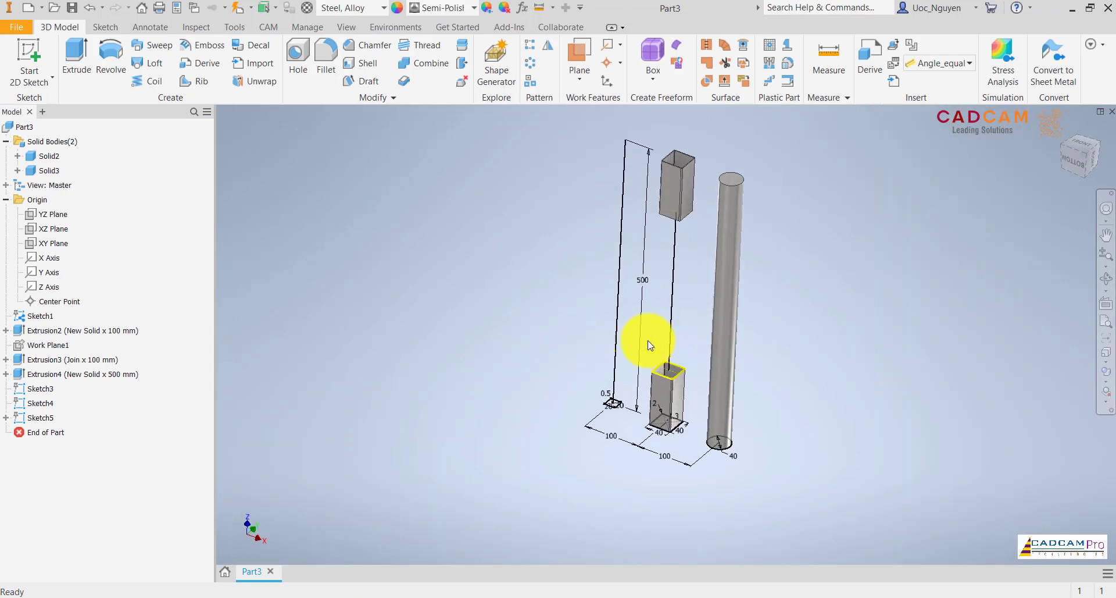
# Hide the 500 mm dimension of the vertical line's sketch, and toggle the base profile sketch's visibility off and on again.
pyautogui.rightClick(46, 317)
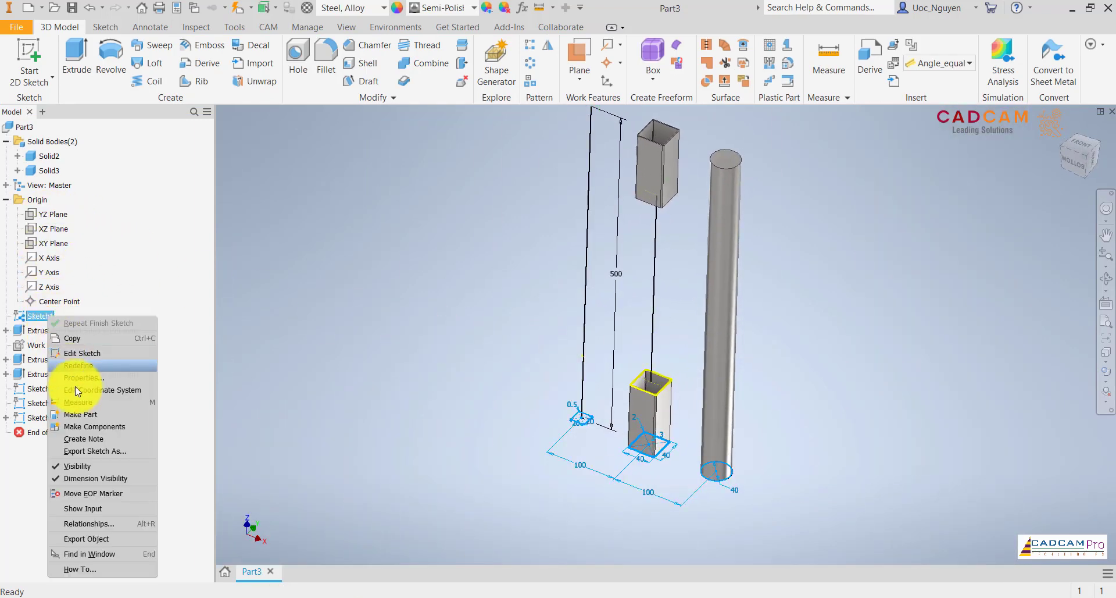
pyautogui.click(88, 466)
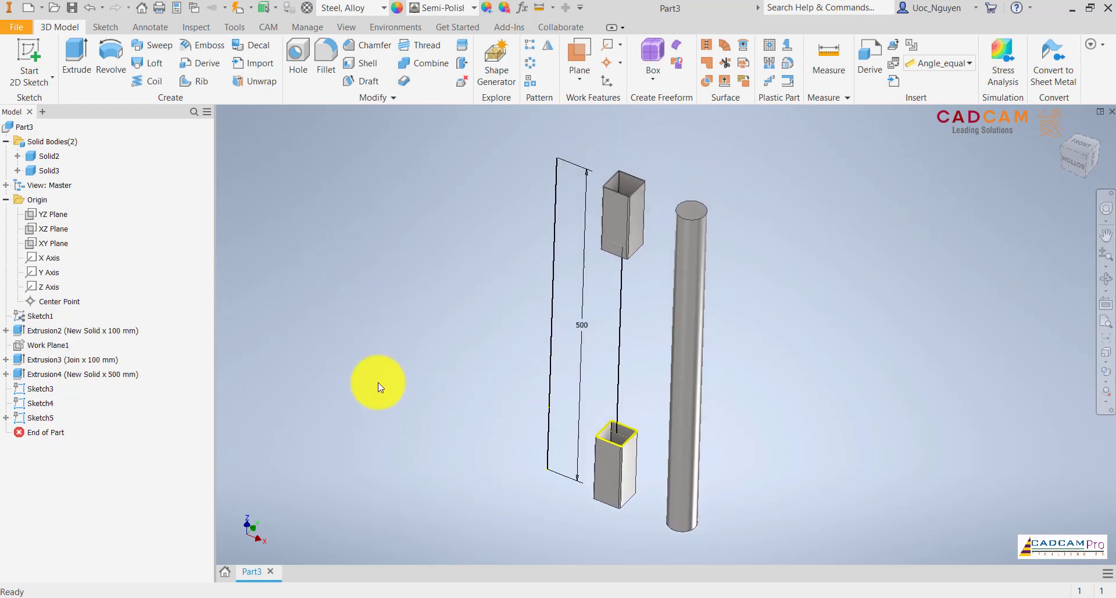
pyautogui.rightClick(35, 388)
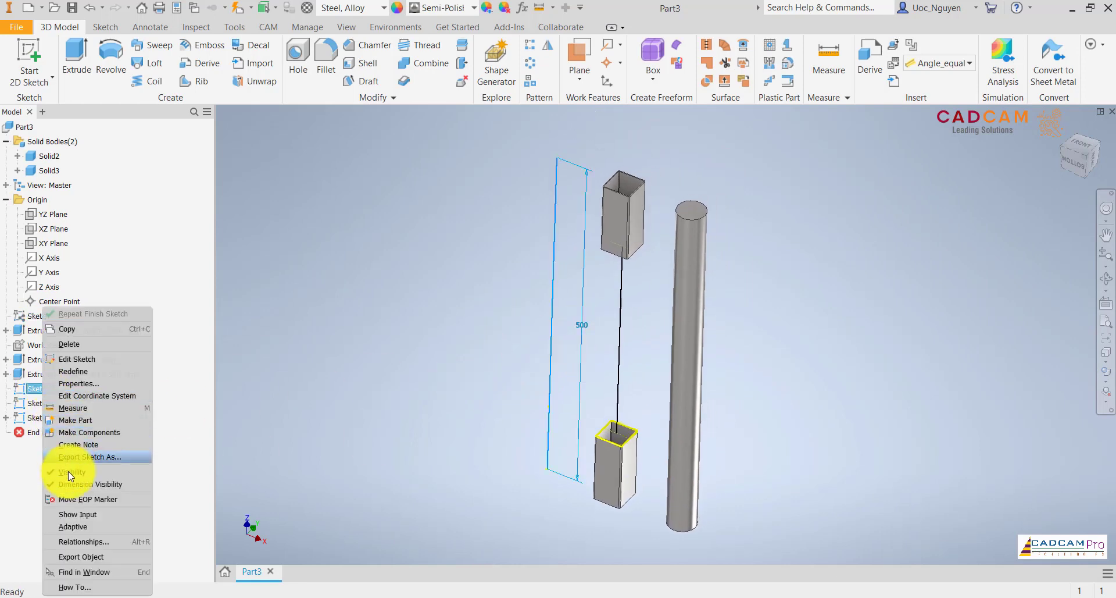
pyautogui.click(68, 471)
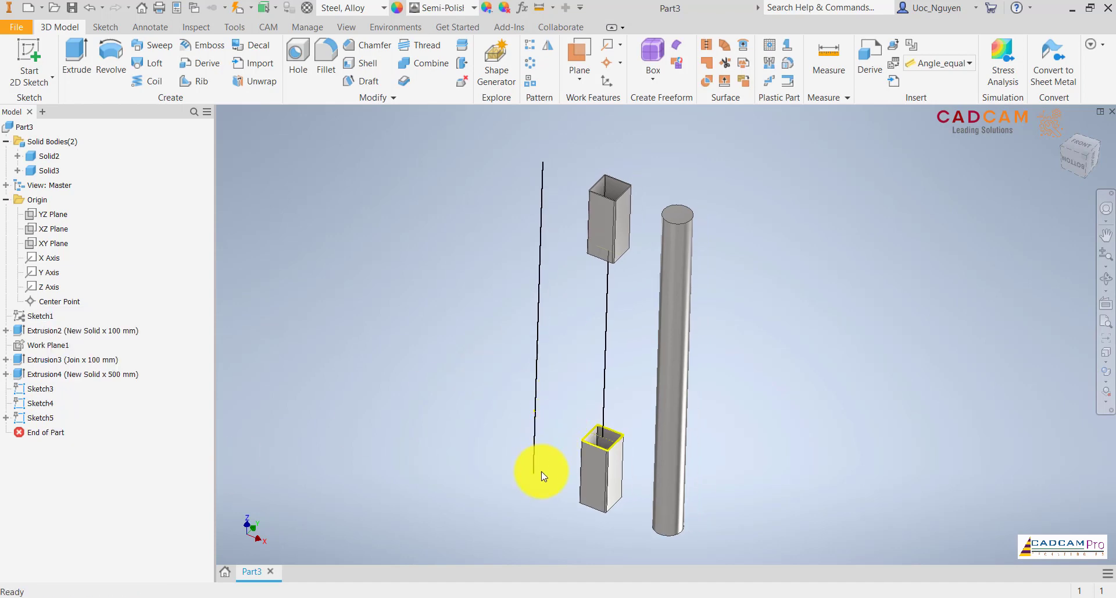
pyautogui.rightClick(41, 317)
pyautogui.click(75, 461)
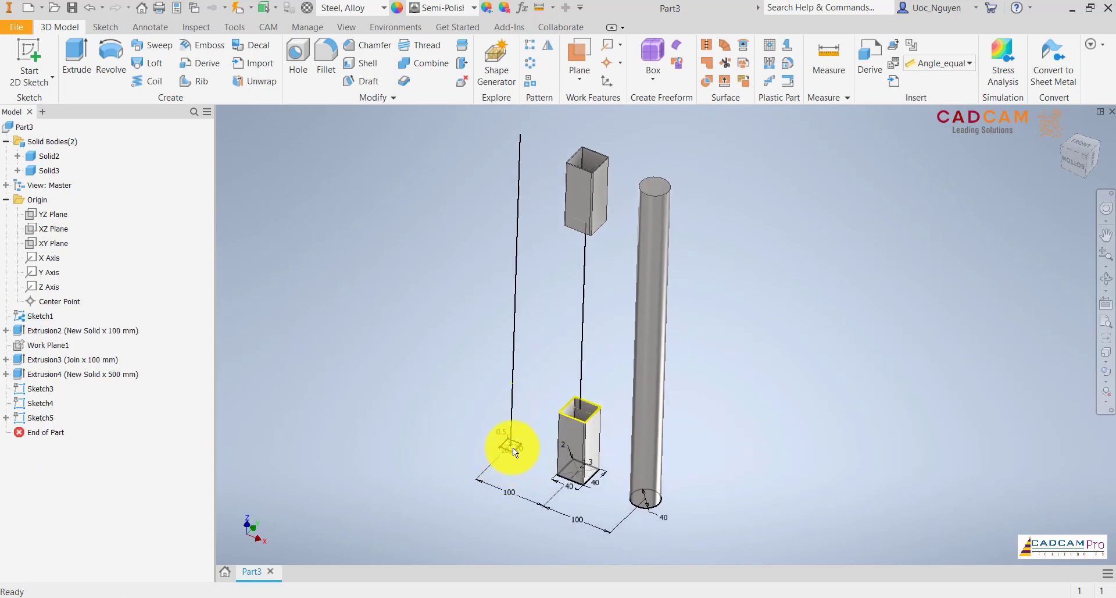
# Set up a sweep of the 20 mm rounded square profile along the 500 mm vertical line.
pyautogui.click(154, 47)
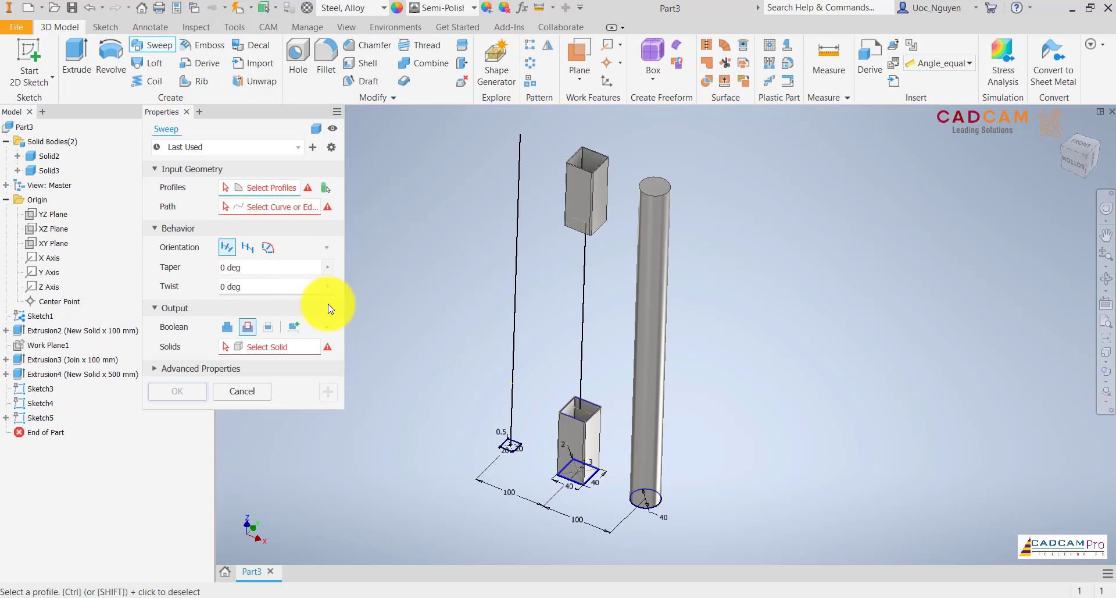
pyautogui.scroll(10, 498, 448)
pyautogui.click(620, 414)
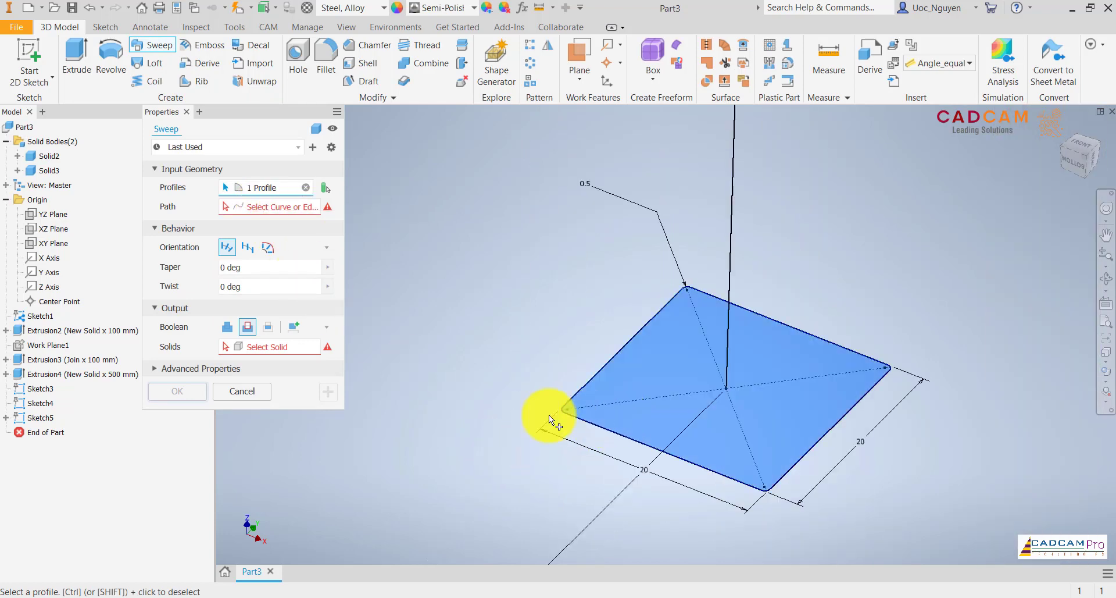
pyautogui.scroll(-8, 549, 414)
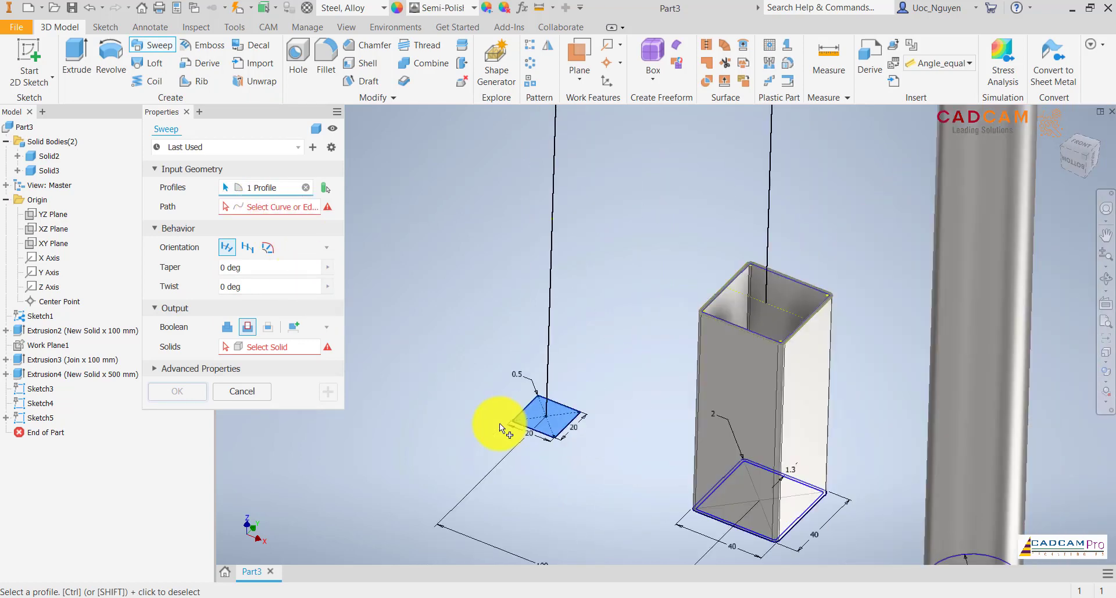
pyautogui.click(260, 209)
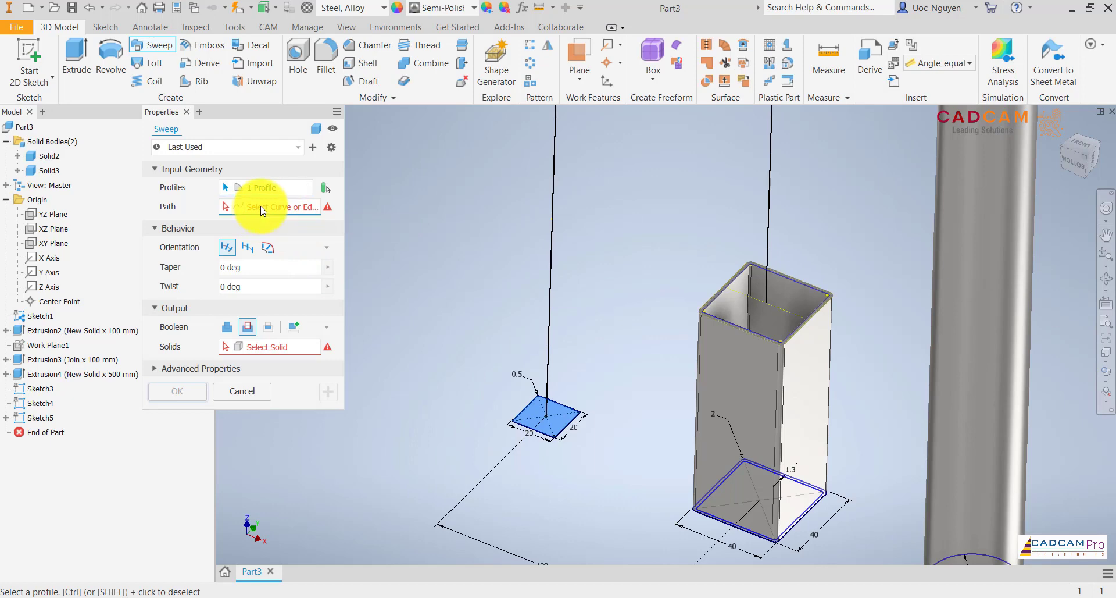
pyautogui.click(550, 290)
pyautogui.scroll(-4, 460, 366)
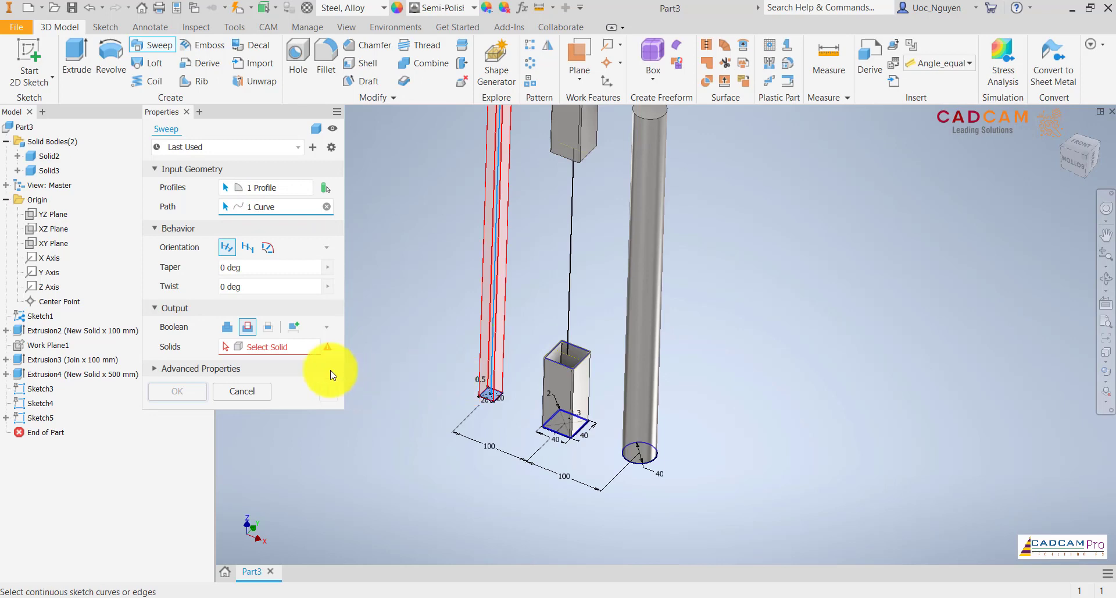
# Set the sweep's output to a new solid with a 720 deg twist, after trying 360 deg, and create it.
pyautogui.click(292, 327)
pyautogui.moveTo(424, 357); pyautogui.dragTo(454, 417, button='middle')
pyautogui.click(249, 286)
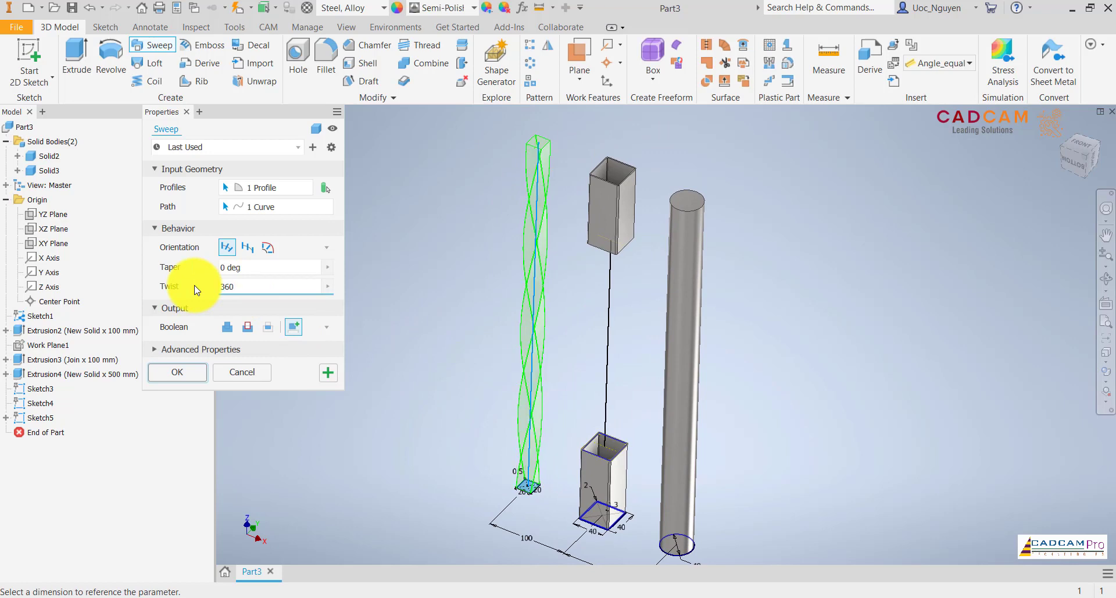
pyautogui.moveTo(242, 288); pyautogui.dragTo(201, 291)
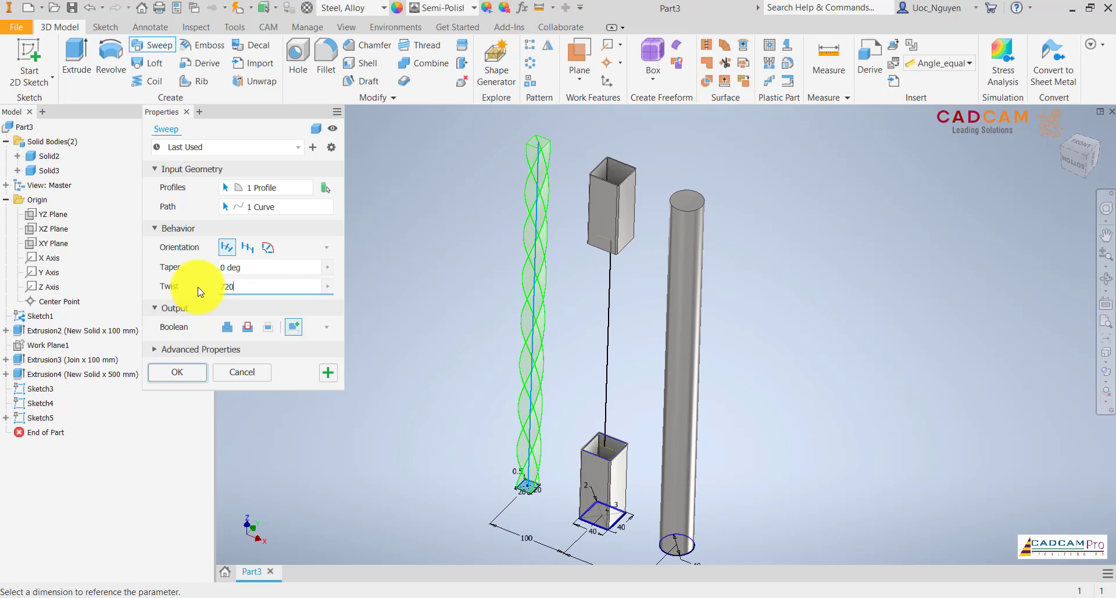
pyautogui.click(196, 373)
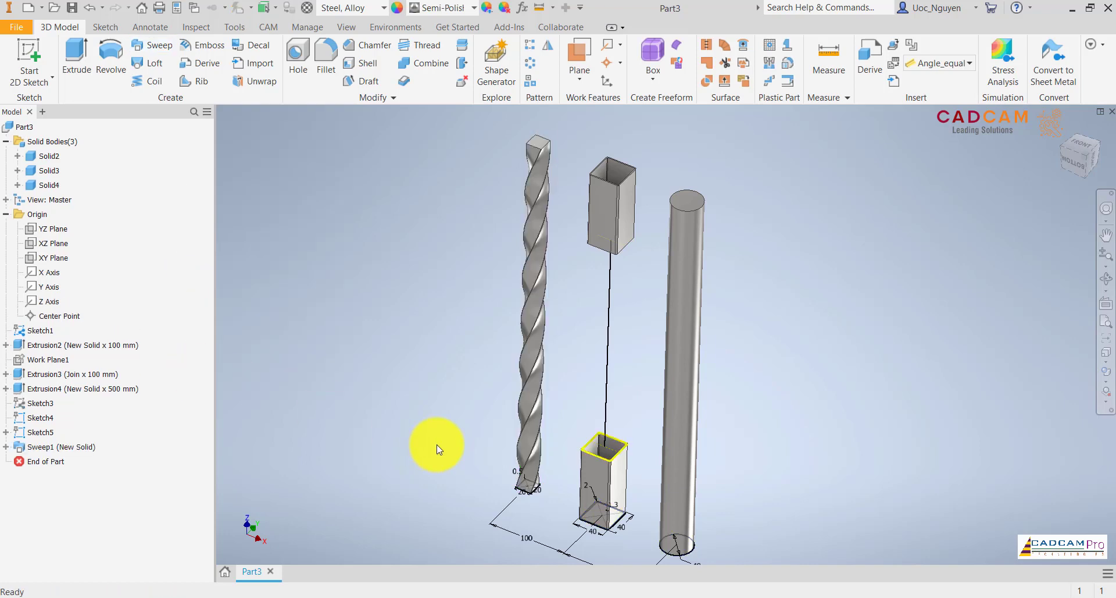
# Examine the twisted square bar along its length and at its base profile.
pyautogui.scroll(8, 529, 457)
pyautogui.moveTo(535, 350); pyautogui.dragTo(465, 385, button='middle')
pyautogui.scroll(-2, 493, 390)
pyautogui.scroll(-5, 493, 389)
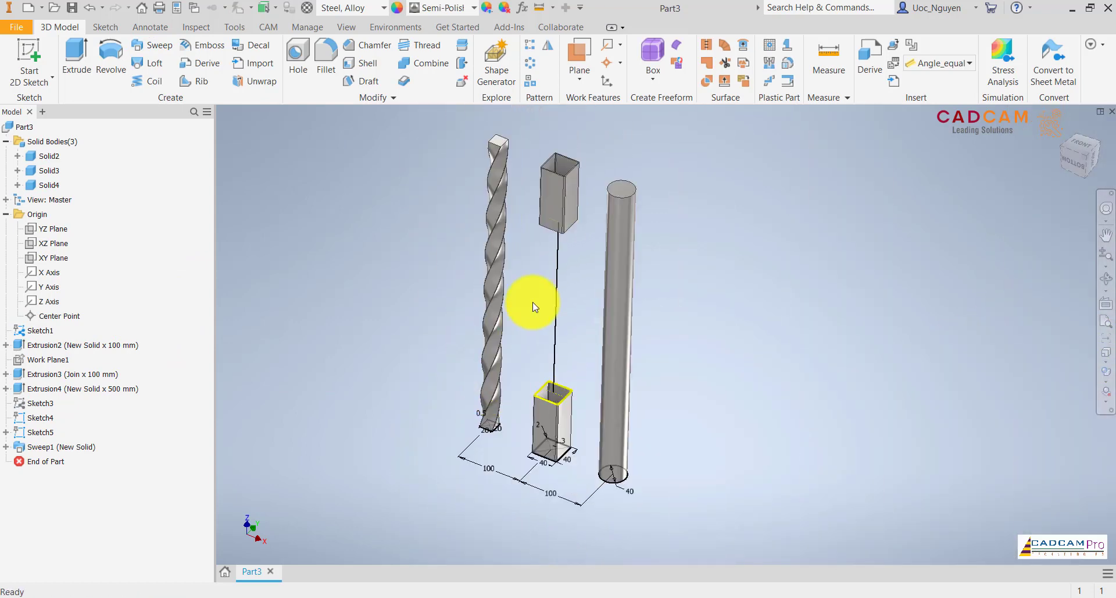
pyautogui.keyDown('shift'); pyautogui.moveTo(532, 302); pyautogui.dragTo(542, 358, button='middle'); pyautogui.keyUp('shift')
pyautogui.scroll(6, 550, 514)
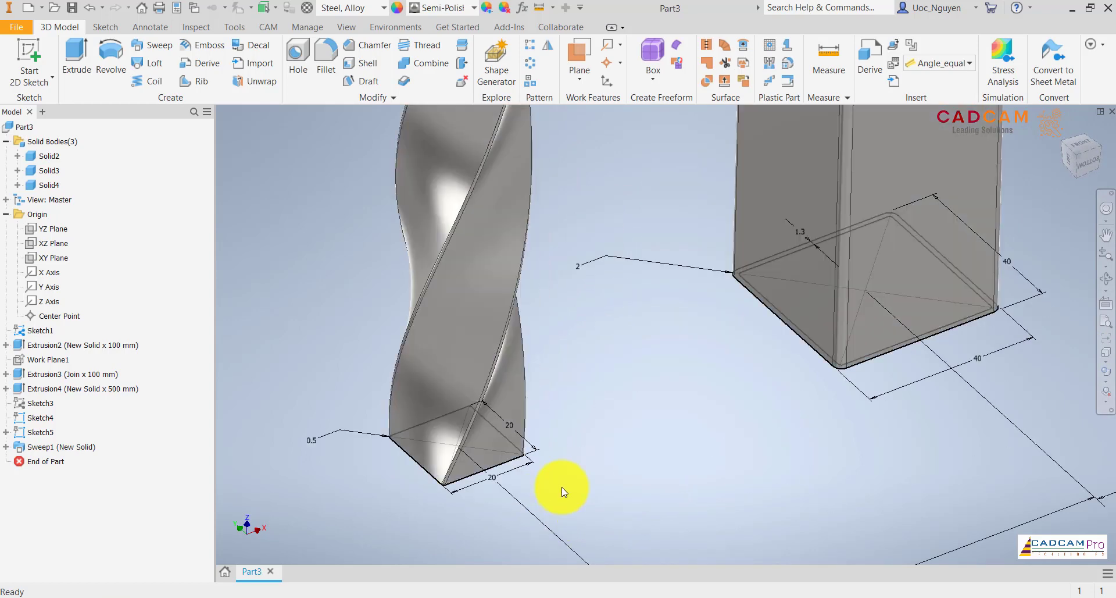
pyautogui.scroll(-4, 576, 477)
pyautogui.keyDown('shift'); pyautogui.moveTo(590, 467); pyautogui.dragTo(591, 410, button='middle'); pyautogui.keyUp('shift')
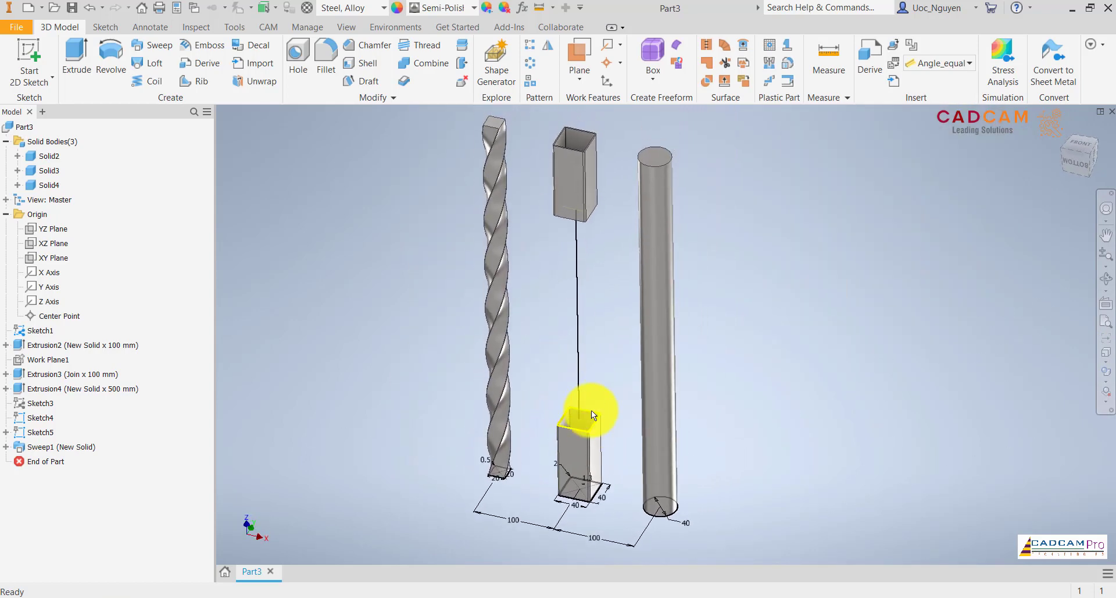
# Set up a second sweep of the projected hollow square profile along the line joining the two hollow segments.
pyautogui.click(142, 47)
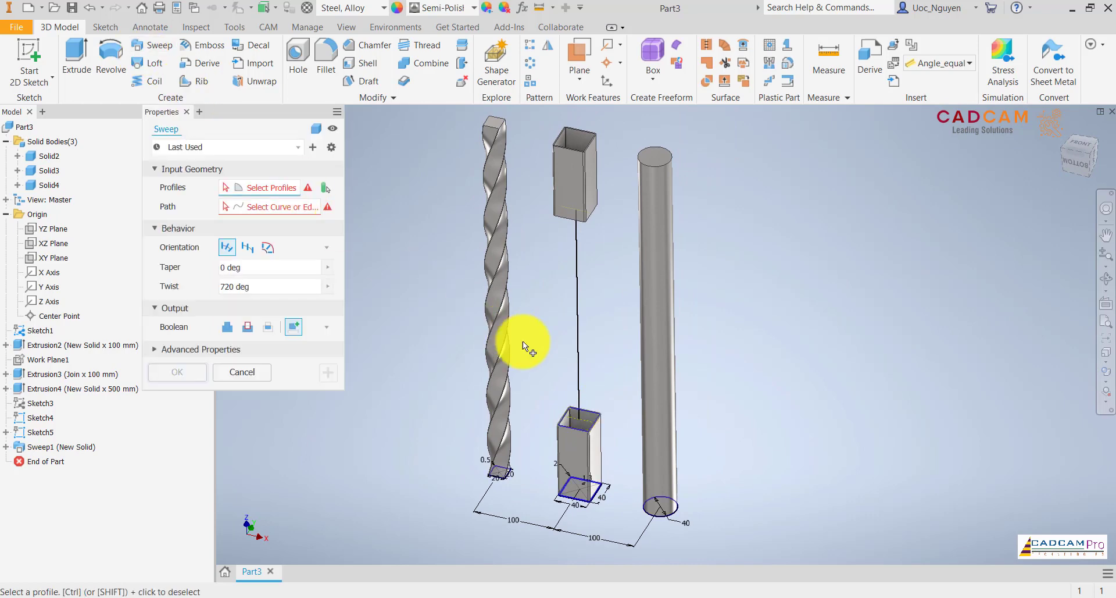
pyautogui.scroll(5, 581, 409)
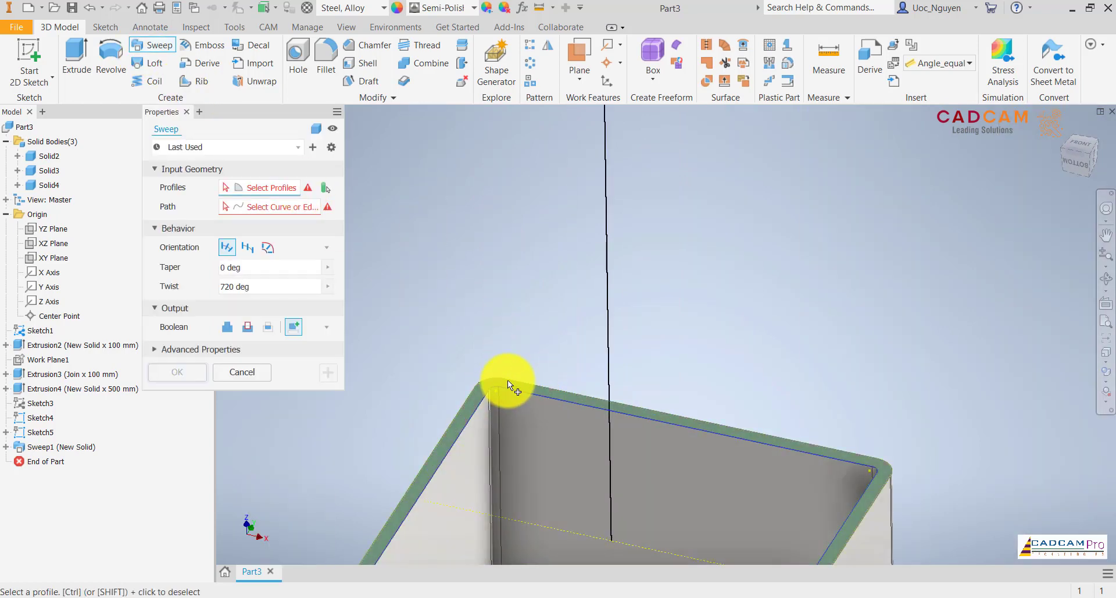
pyautogui.click(509, 379)
pyautogui.scroll(-5, 543, 284)
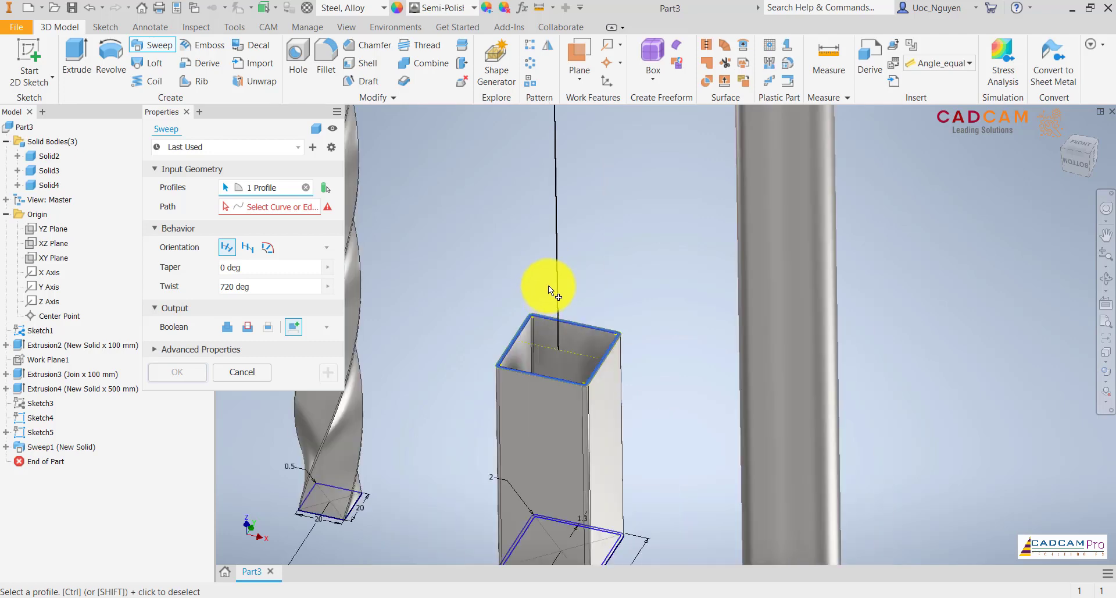
pyautogui.click(273, 206)
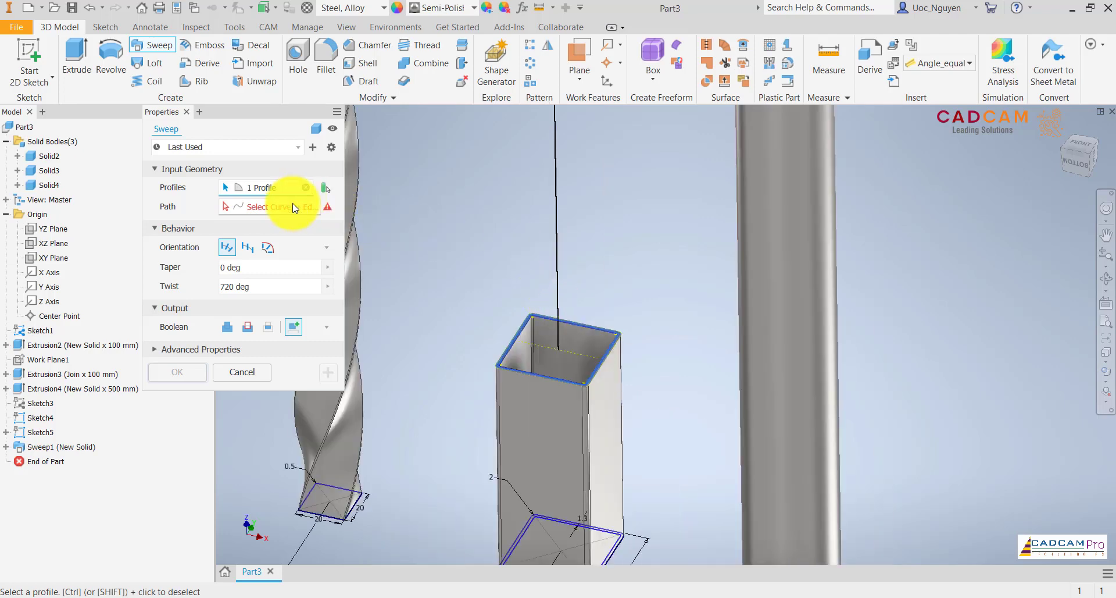
pyautogui.click(555, 246)
pyautogui.scroll(-6, 491, 363)
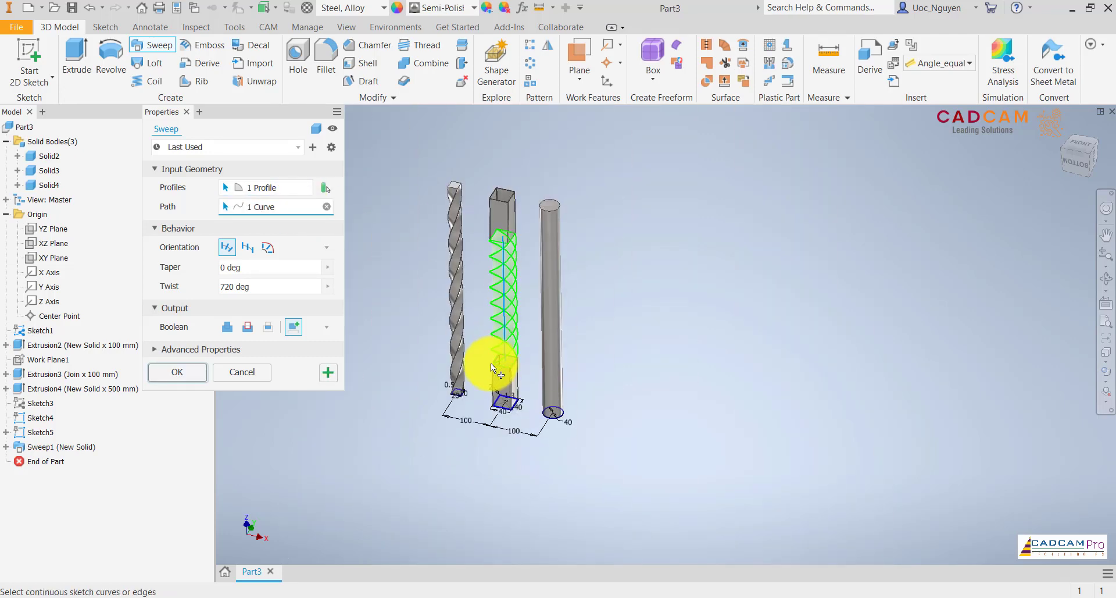
# Set the twist of the hollow square sweep to 360 deg.
pyautogui.click(1085, 165)
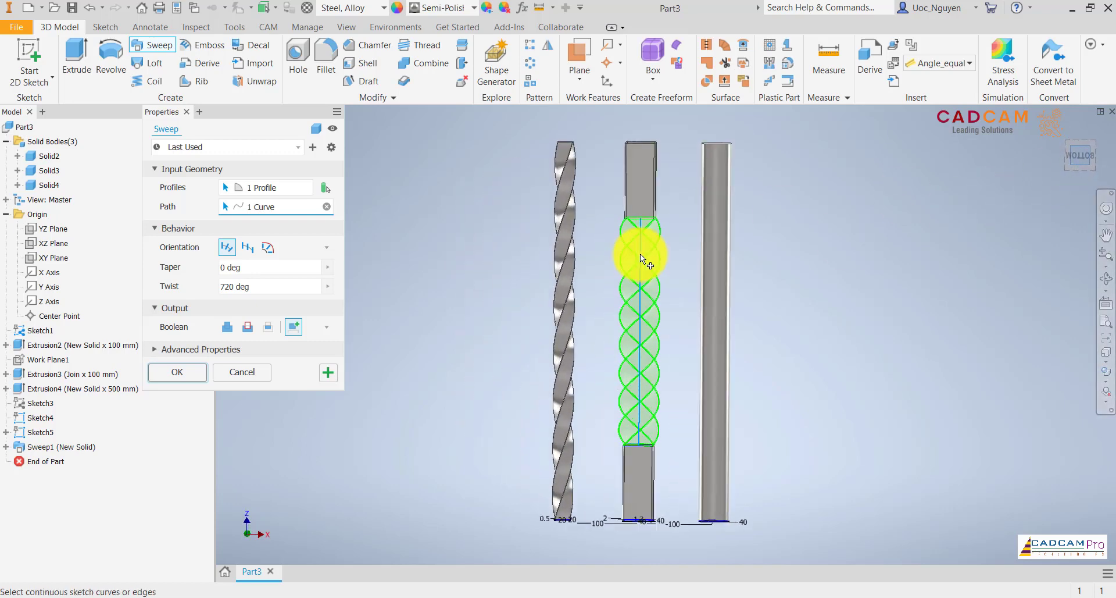
pyautogui.scroll(5, 682, 222)
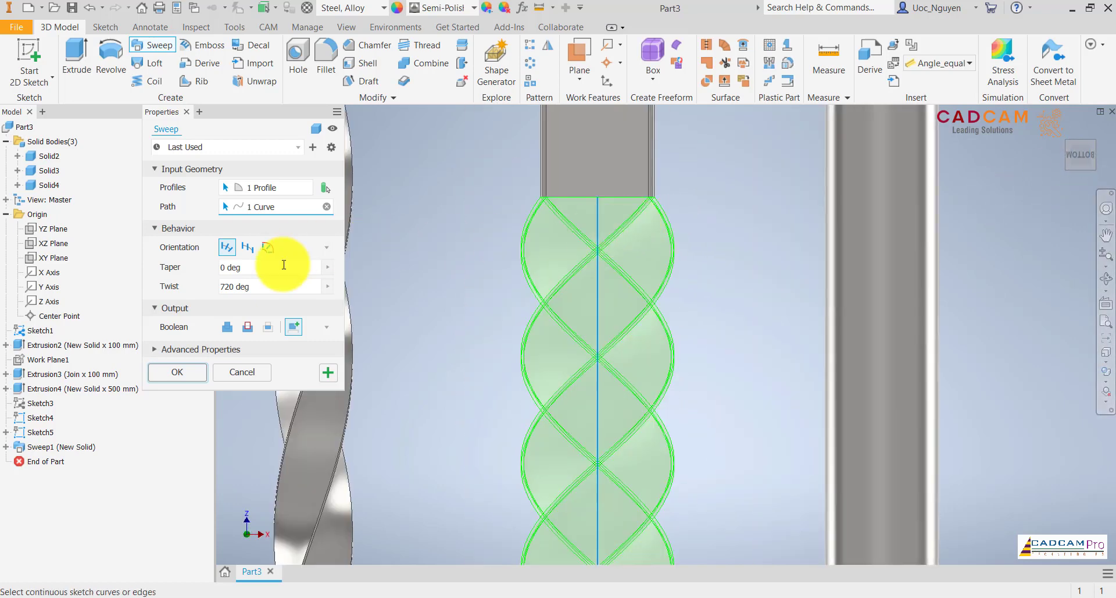
pyautogui.click(279, 286)
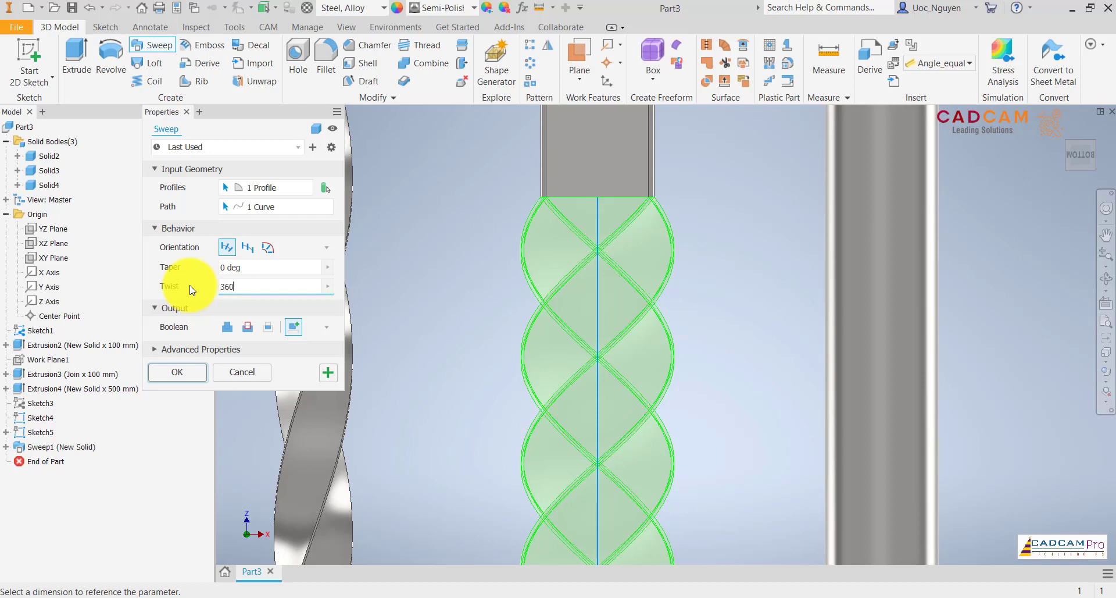
pyautogui.scroll(-6, 478, 254)
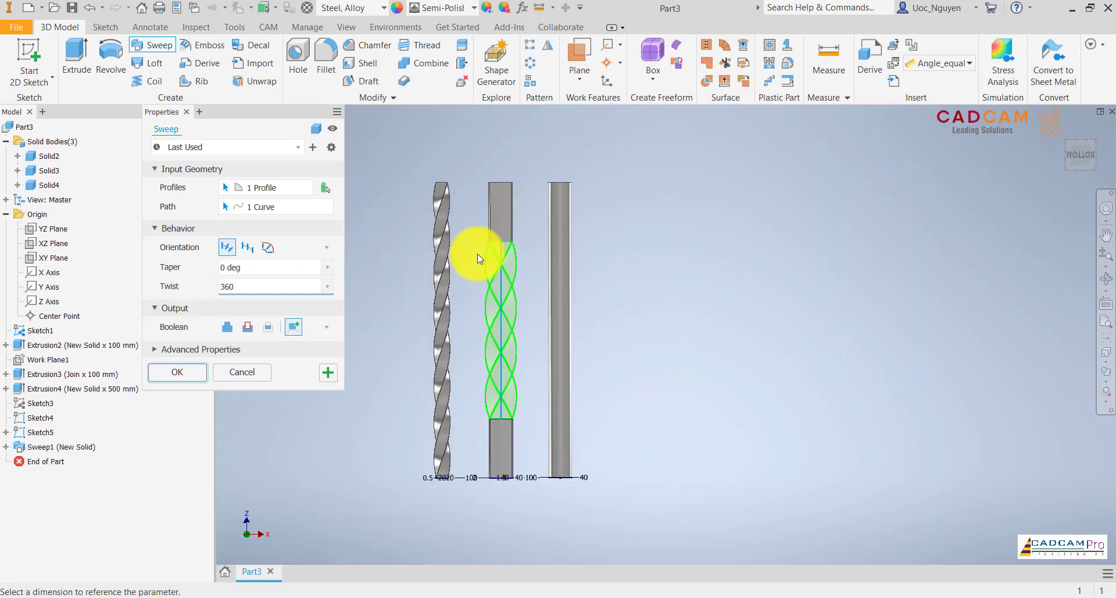
pyautogui.press('F6')
pyautogui.scroll(5, 499, 222)
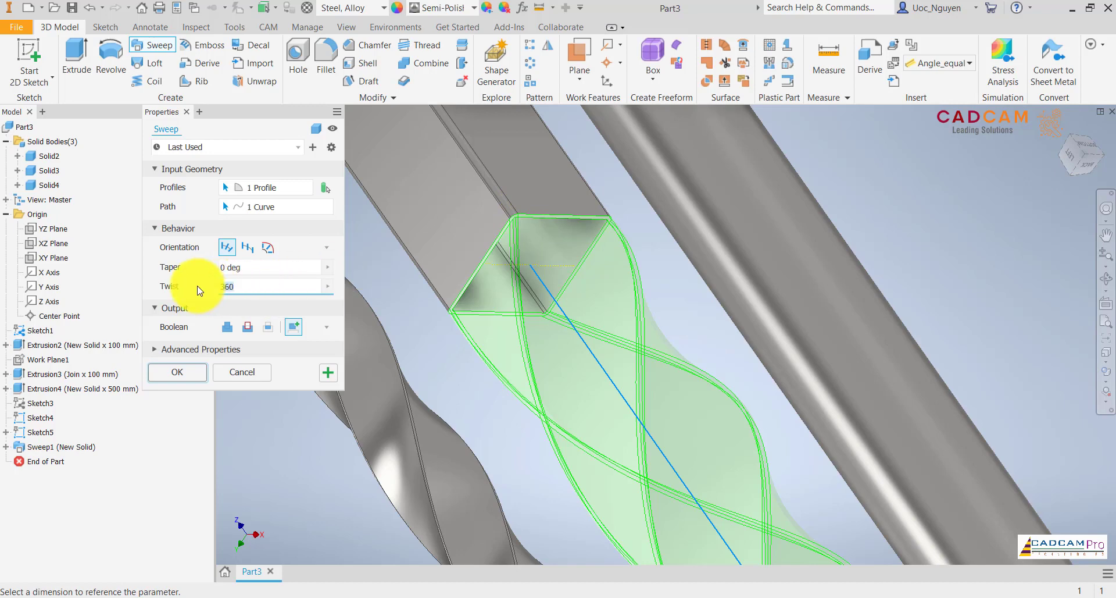
pyautogui.press('Return')
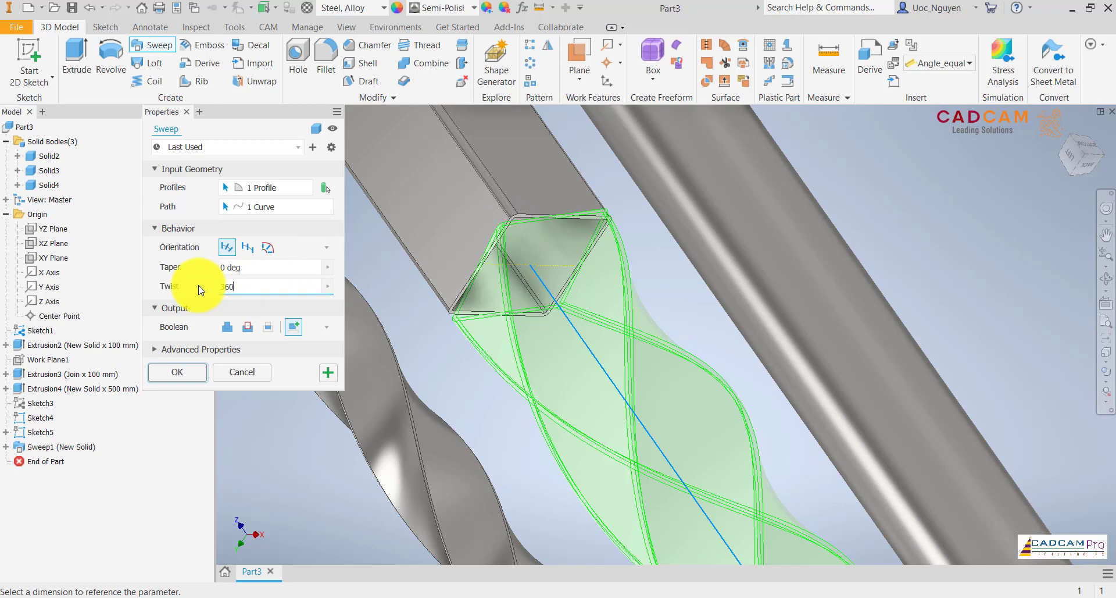
pyautogui.press('Return')
pyautogui.scroll(-3, 618, 283)
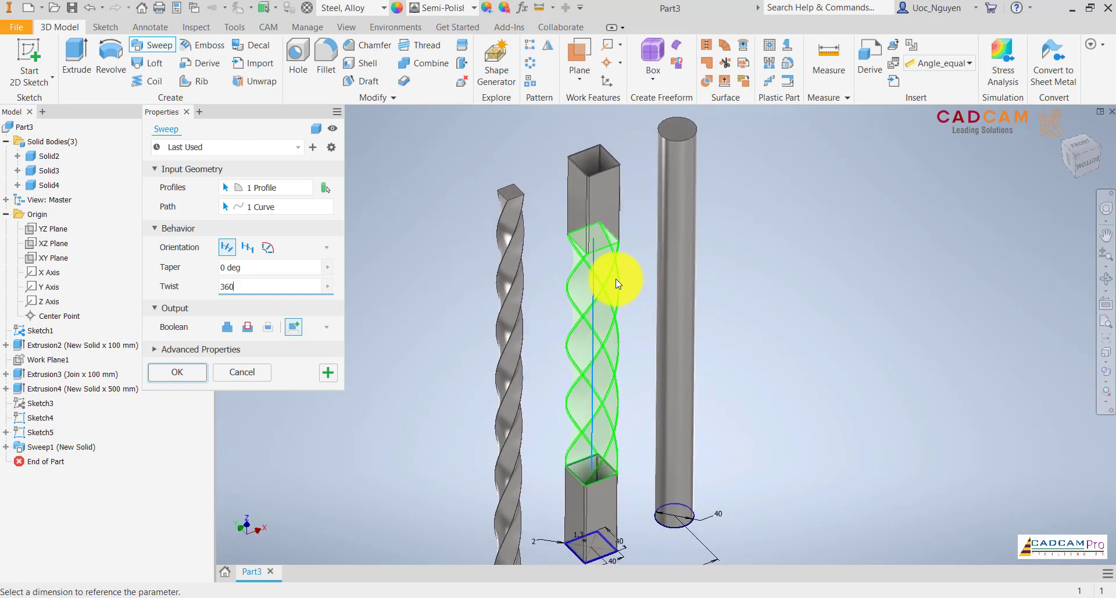
# Join the twisted sweep to the hollow square bar's solid body and create it, continuing although the path does not intersect the profile.
pyautogui.click(198, 372)
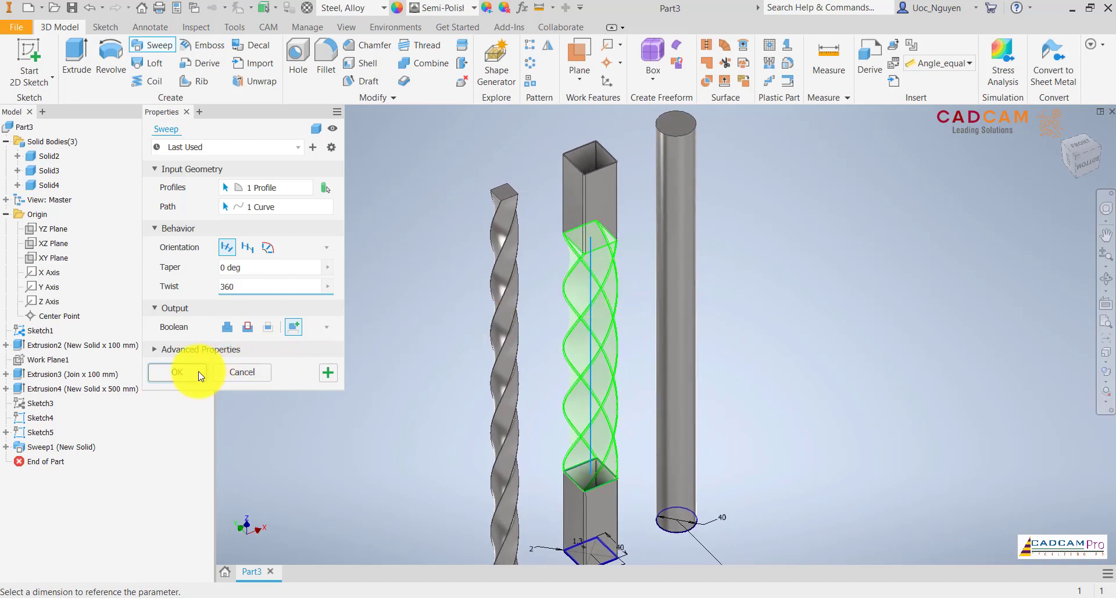
pyautogui.click(228, 327)
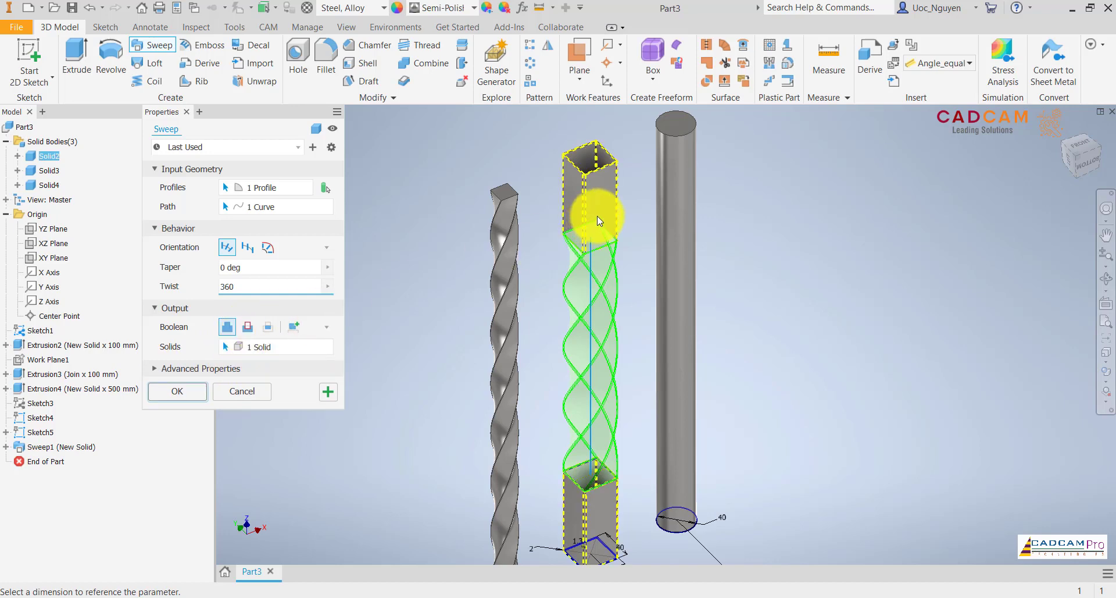
pyautogui.click(200, 390)
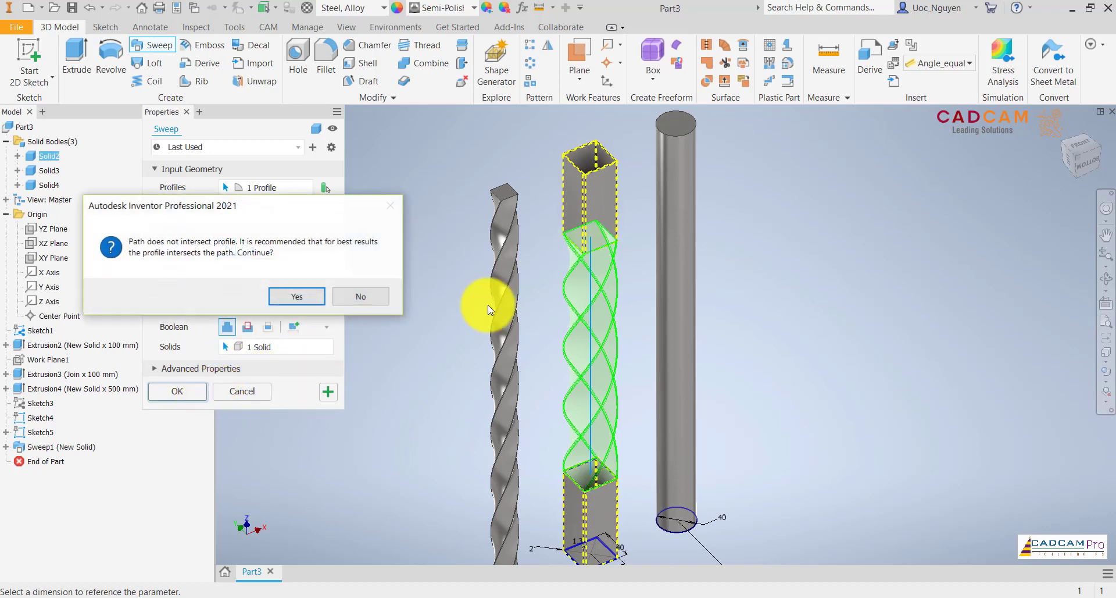
pyautogui.click(283, 301)
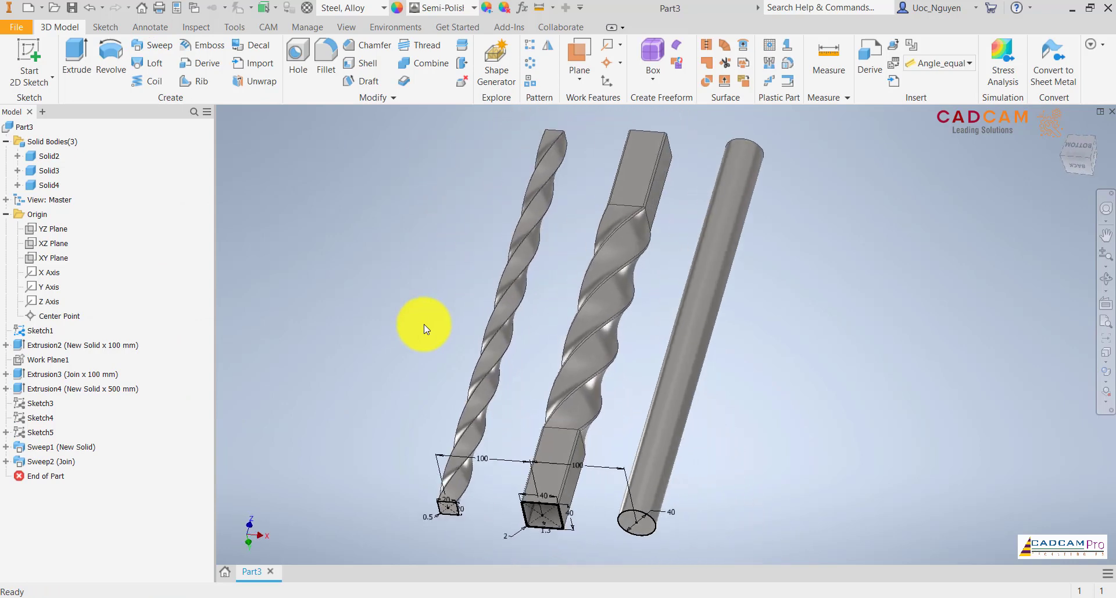
# Examine the transition between the twisted middle and the straight end segments of the hollow square bar.
pyautogui.scroll(4, 692, 226)
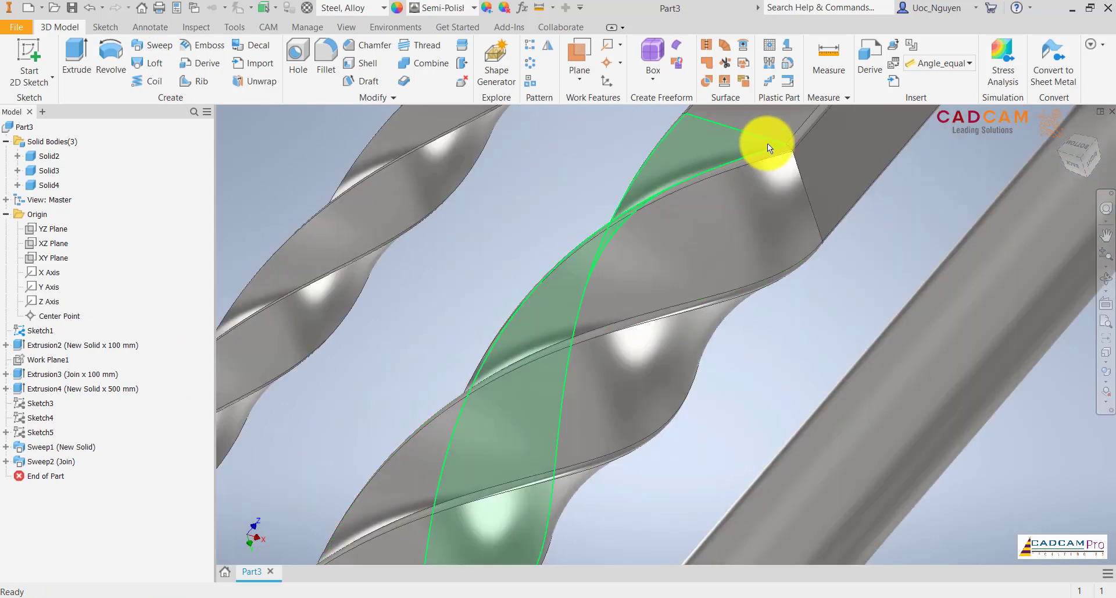
pyautogui.scroll(3, 756, 259)
pyautogui.scroll(4, 732, 236)
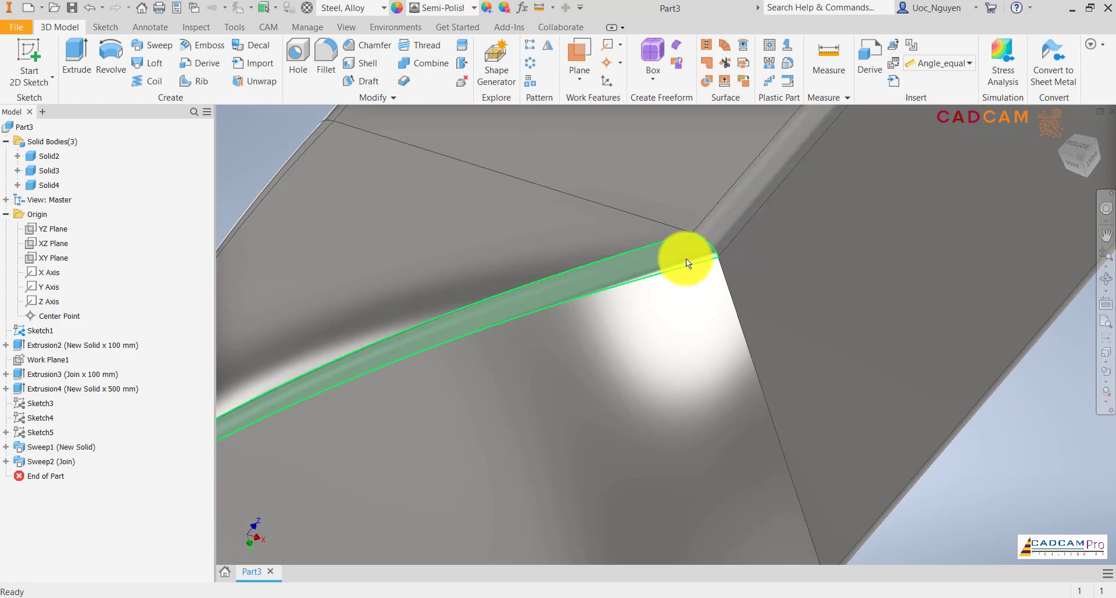
pyautogui.scroll(-3, 685, 259)
pyautogui.keyDown('shift'); pyautogui.moveTo(685, 259); pyautogui.dragTo(646, 251, button='middle'); pyautogui.keyUp('shift')
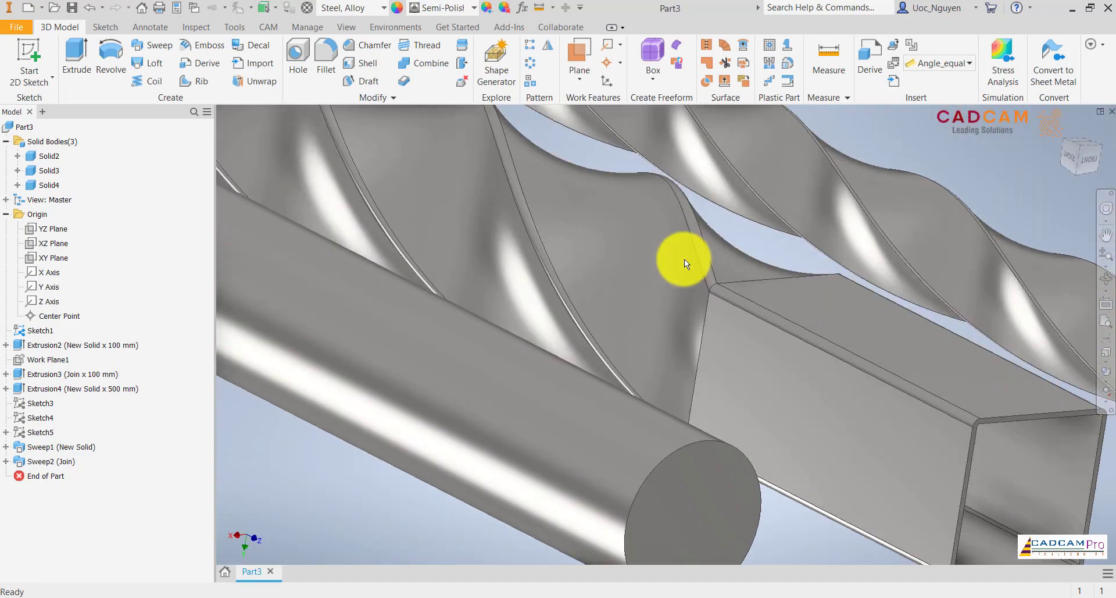
pyautogui.scroll(-4, 683, 378)
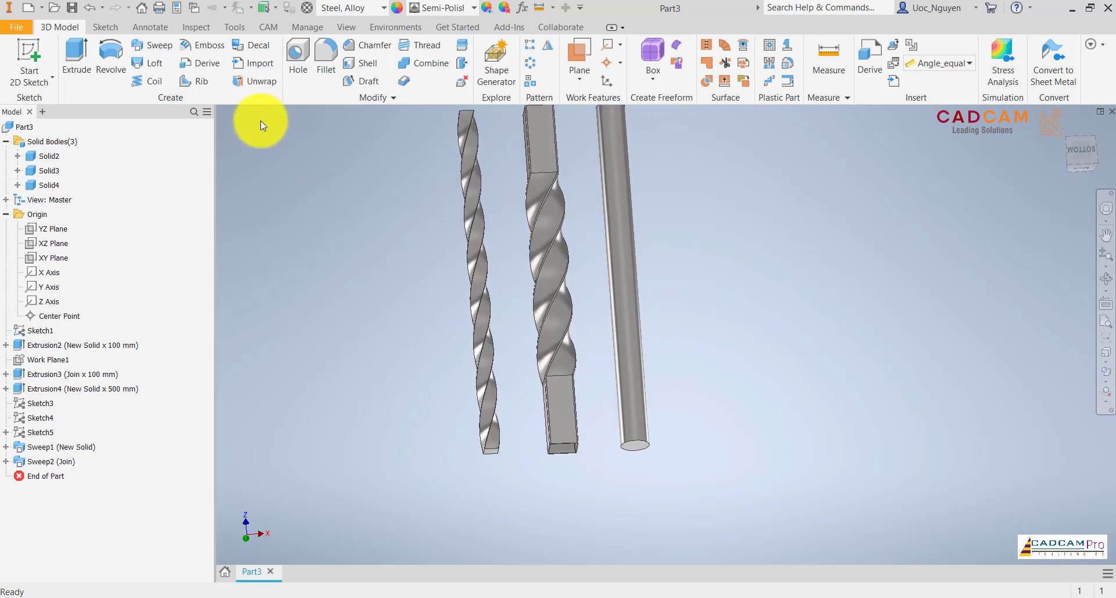
# Start a helical curve in a new 3D sketch, with an axis about 544 mm long running up from the round bar's base centre.
pyautogui.click(38, 78)
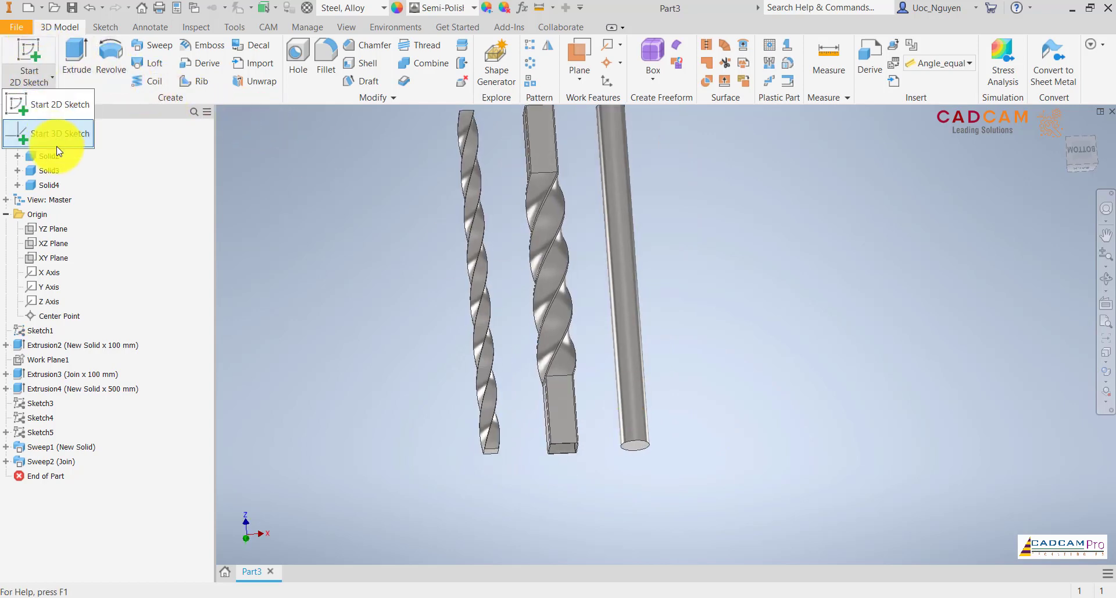
pyautogui.click(26, 108)
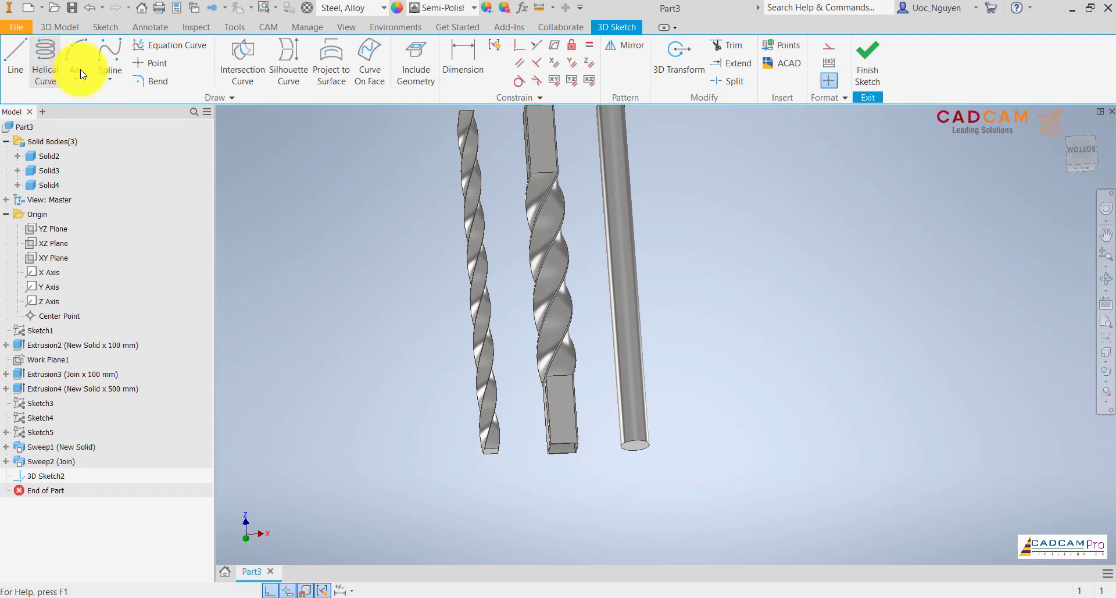
pyautogui.click(45, 61)
pyautogui.click(638, 446)
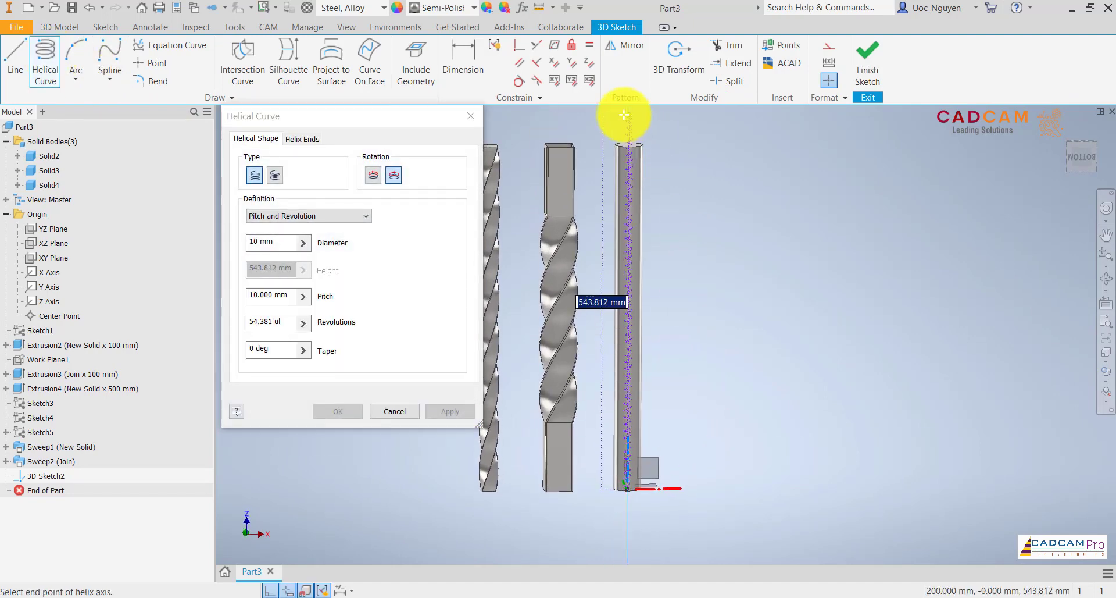
pyautogui.click(625, 115)
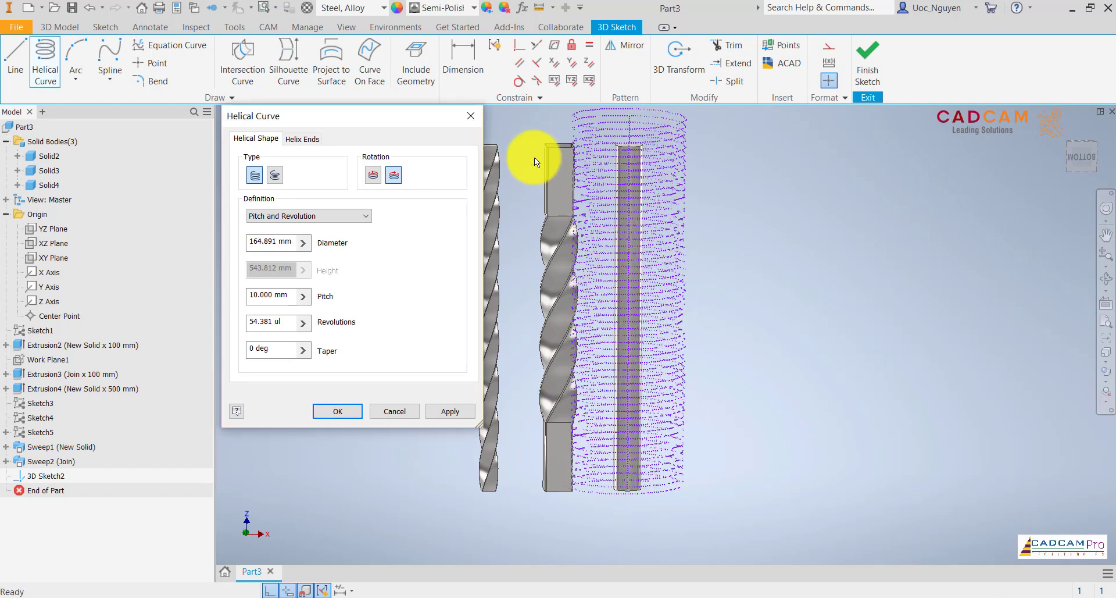
# Define the helix by Pitch and Height, with a diameter of 40 mm and a height of 500 mm.
pyautogui.click(287, 217)
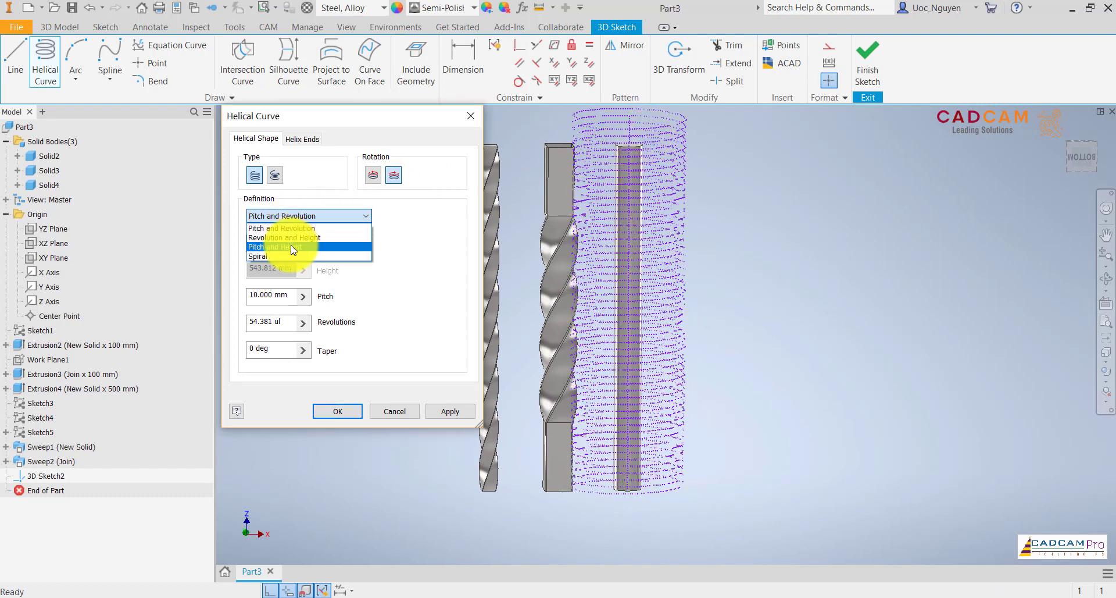
pyautogui.click(291, 246)
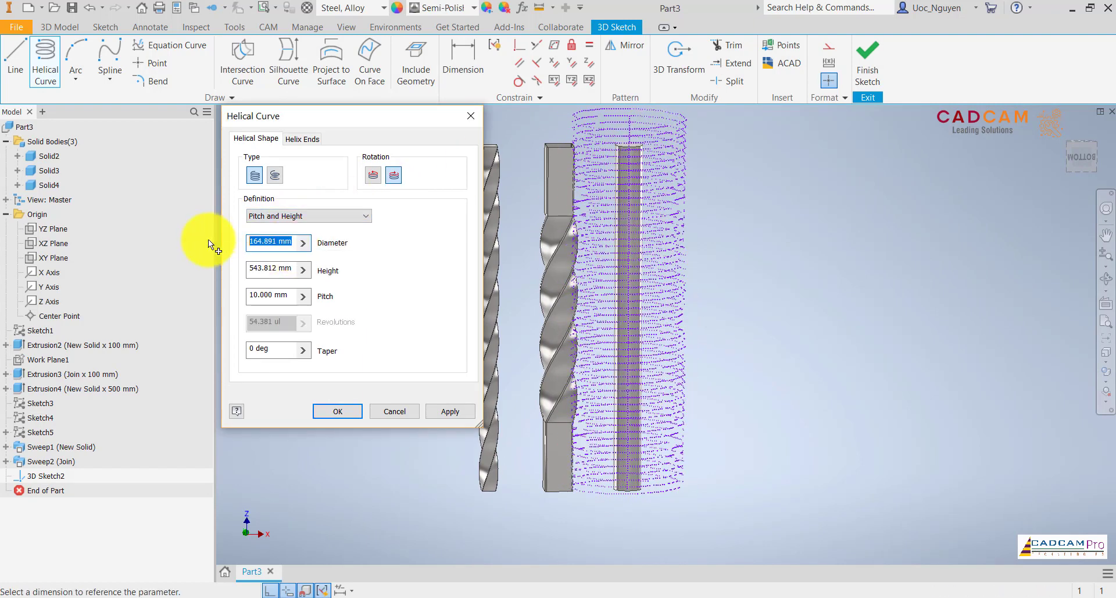
pyautogui.write('40')
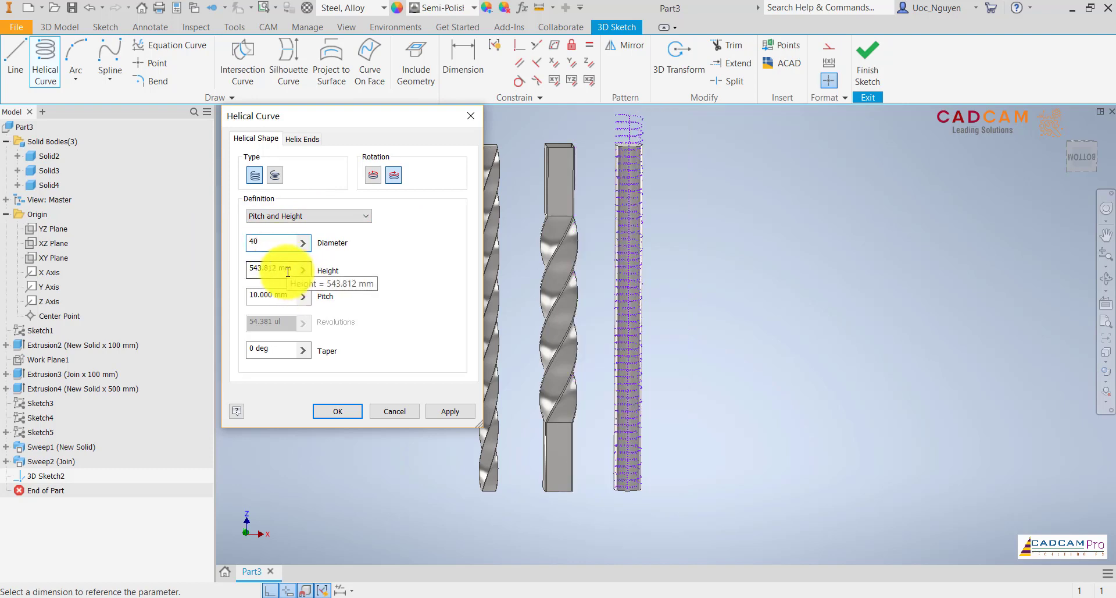
pyautogui.press('Tab')
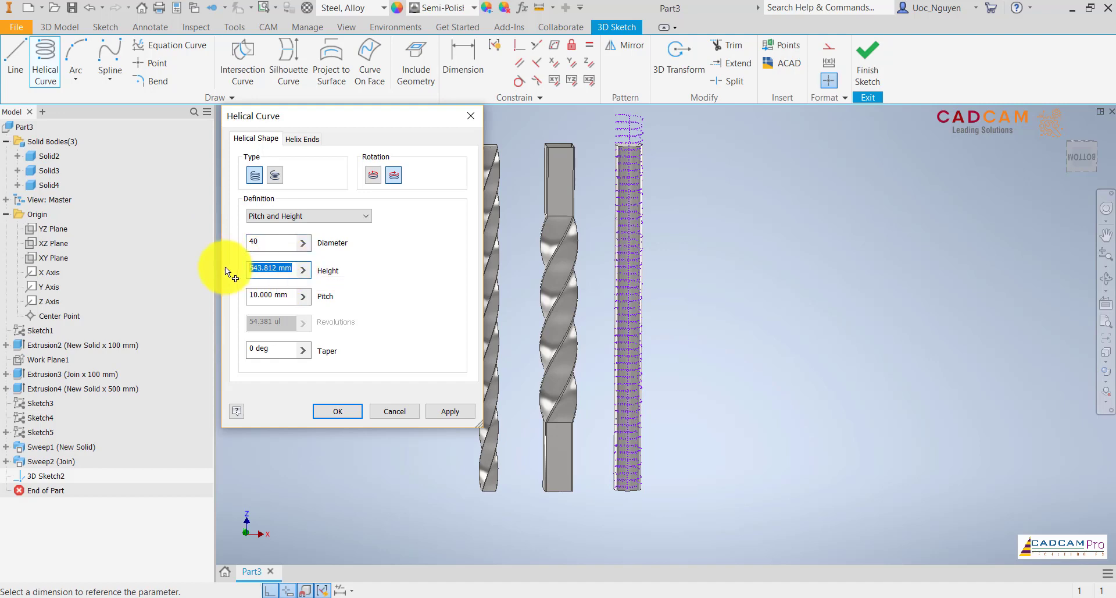
pyautogui.write('500')
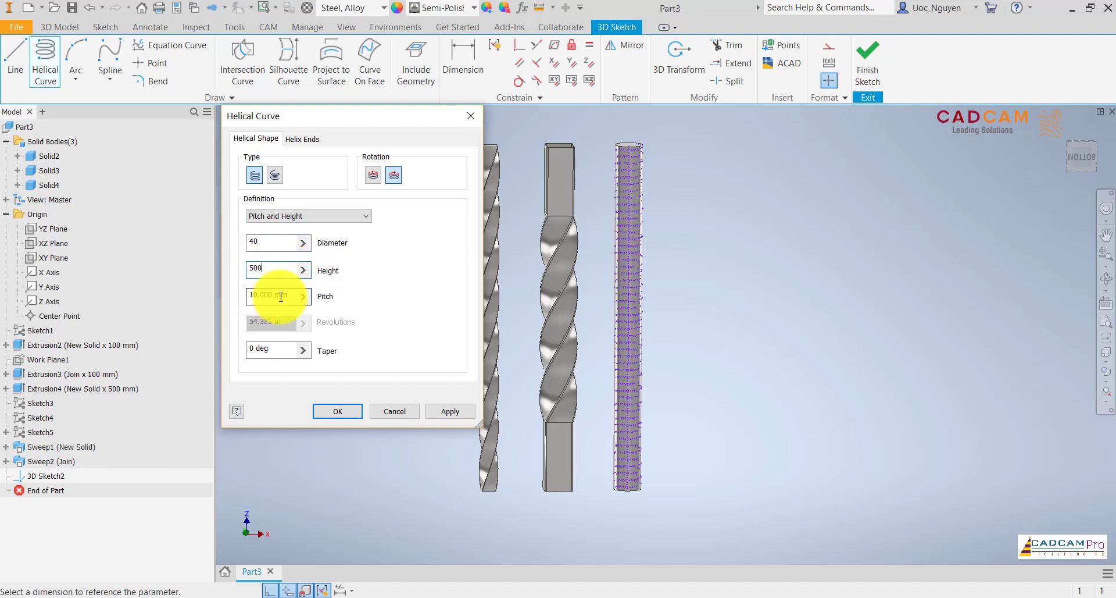
# Try helix pitches of 8 mm and 7 mm around the round bar.
pyautogui.click(291, 295)
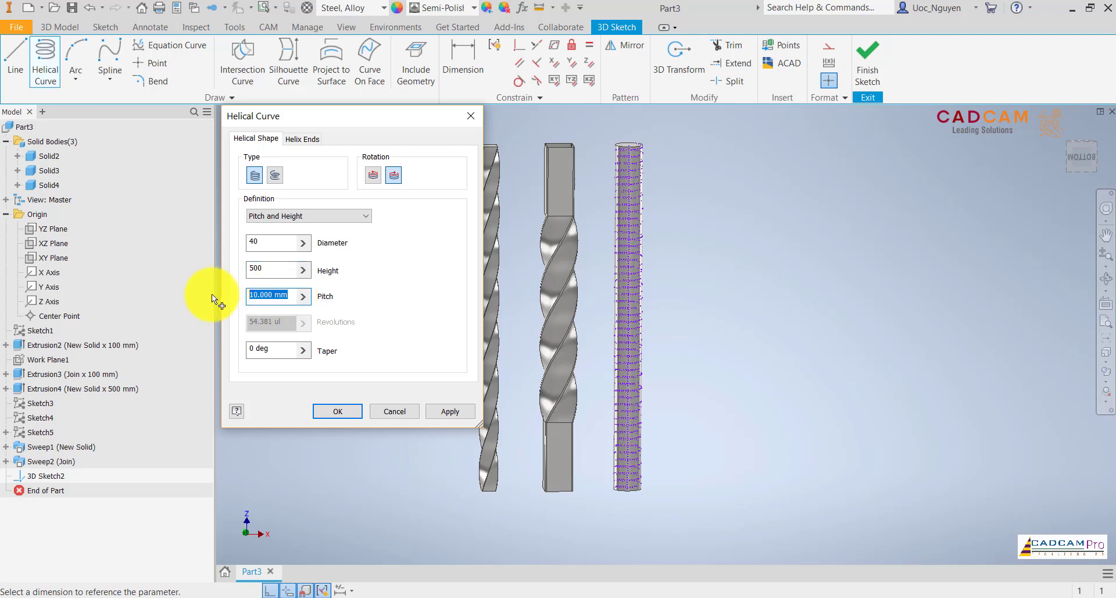
pyautogui.write('8')
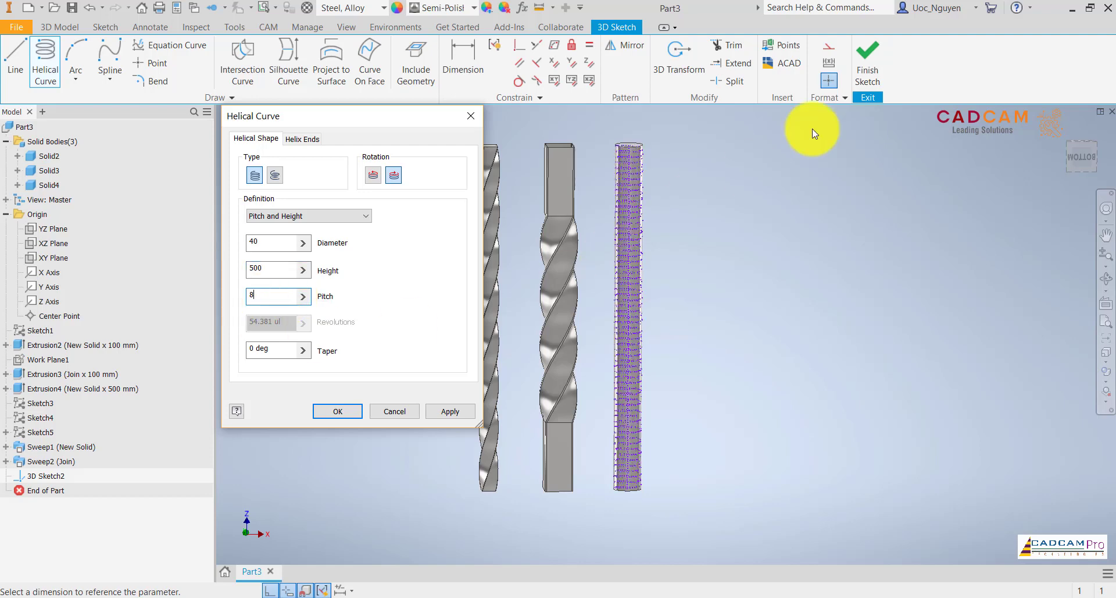
pyautogui.click(1076, 154)
pyautogui.scroll(5, 763, 343)
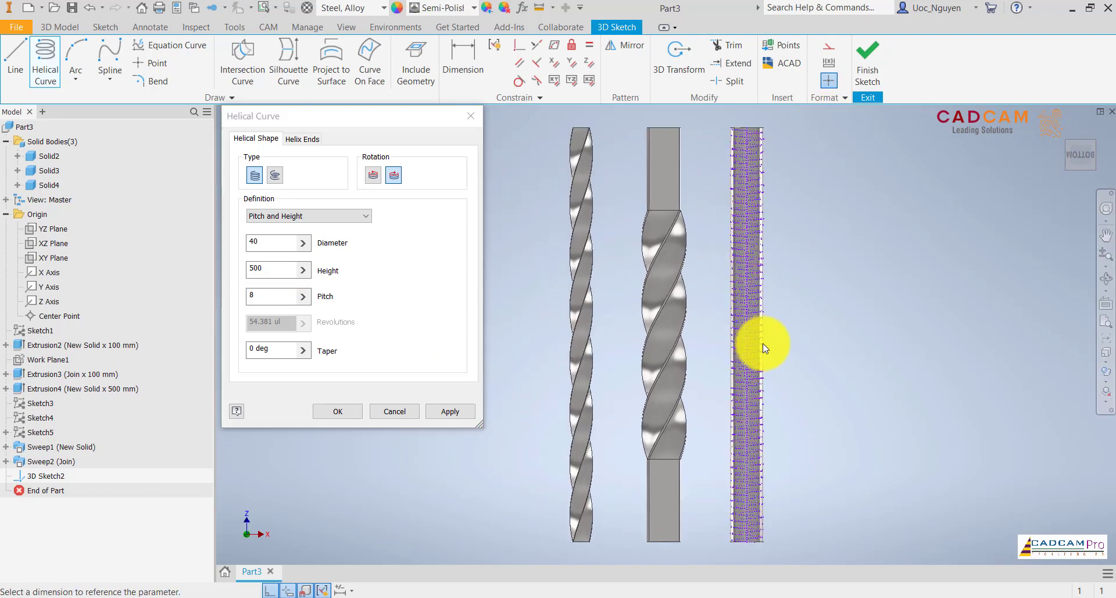
pyautogui.moveTo(280, 295); pyautogui.dragTo(213, 295)
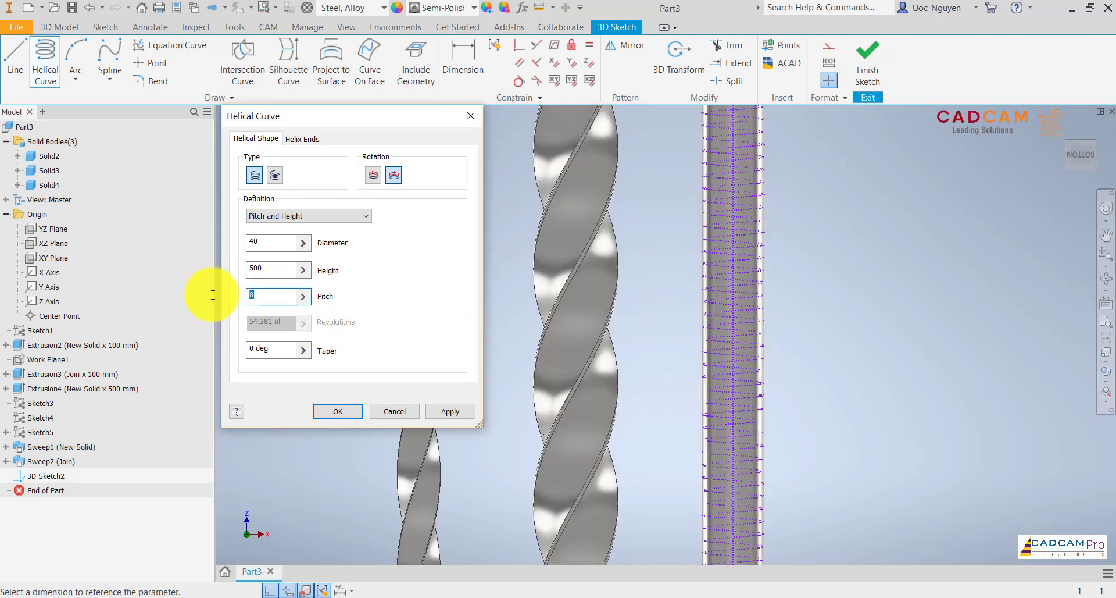
pyautogui.write('7')
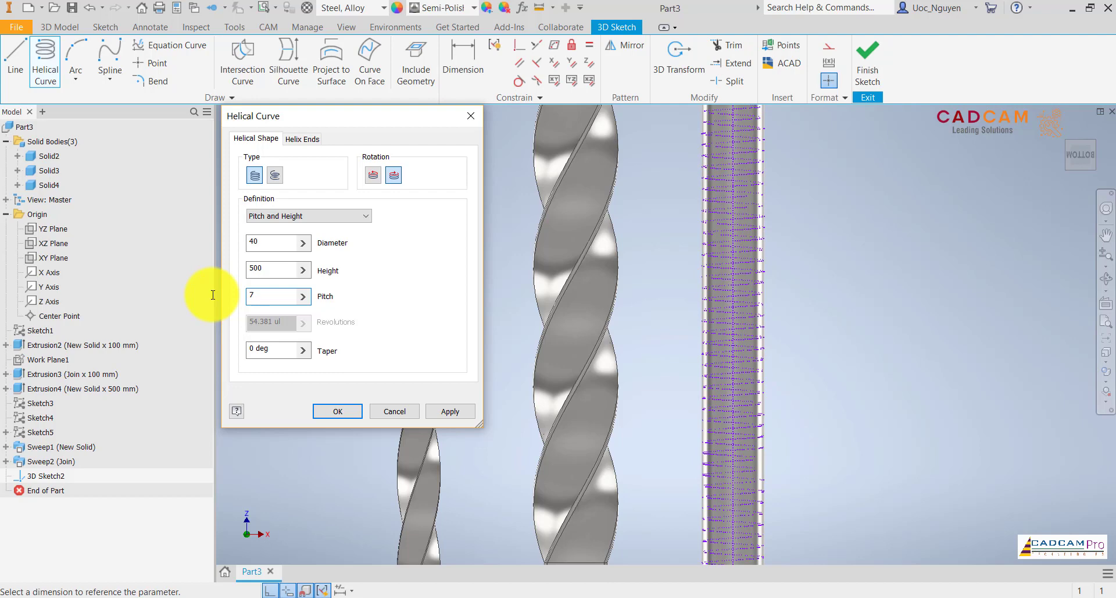
pyautogui.scroll(-5, 656, 304)
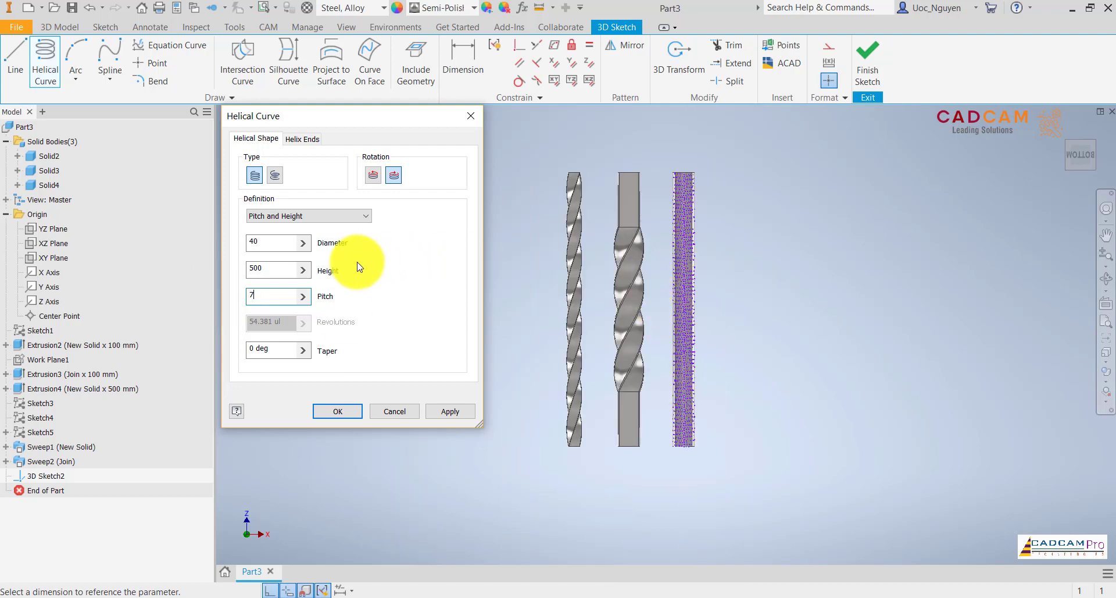
# Create the helical curve around the round bar with a 20 mm pitch and finish the 3D sketch.
pyautogui.moveTo(276, 295); pyautogui.dragTo(226, 299)
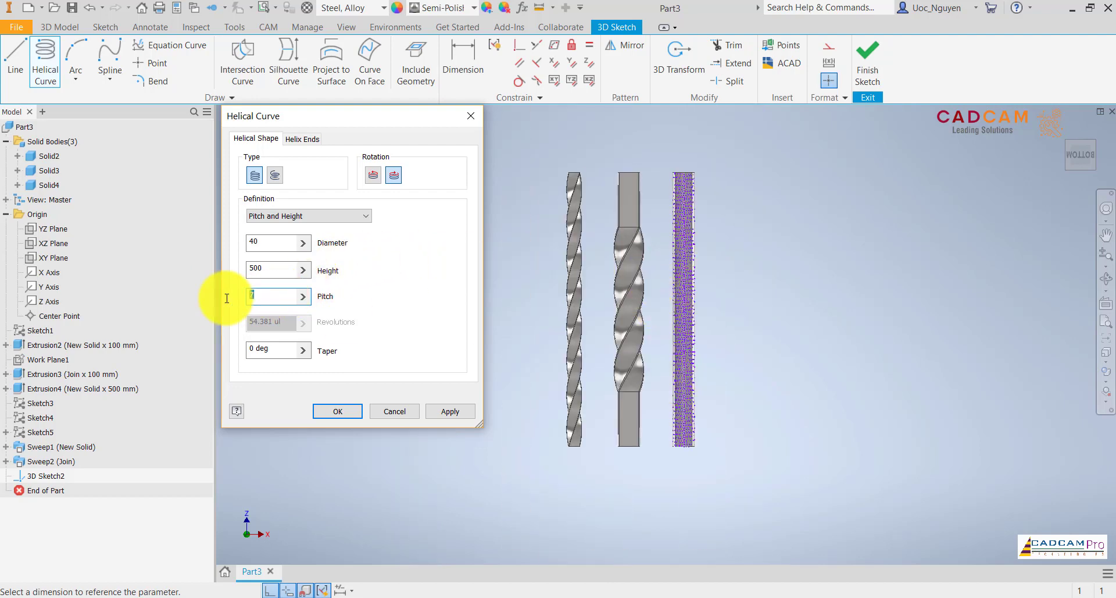
pyautogui.write('20')
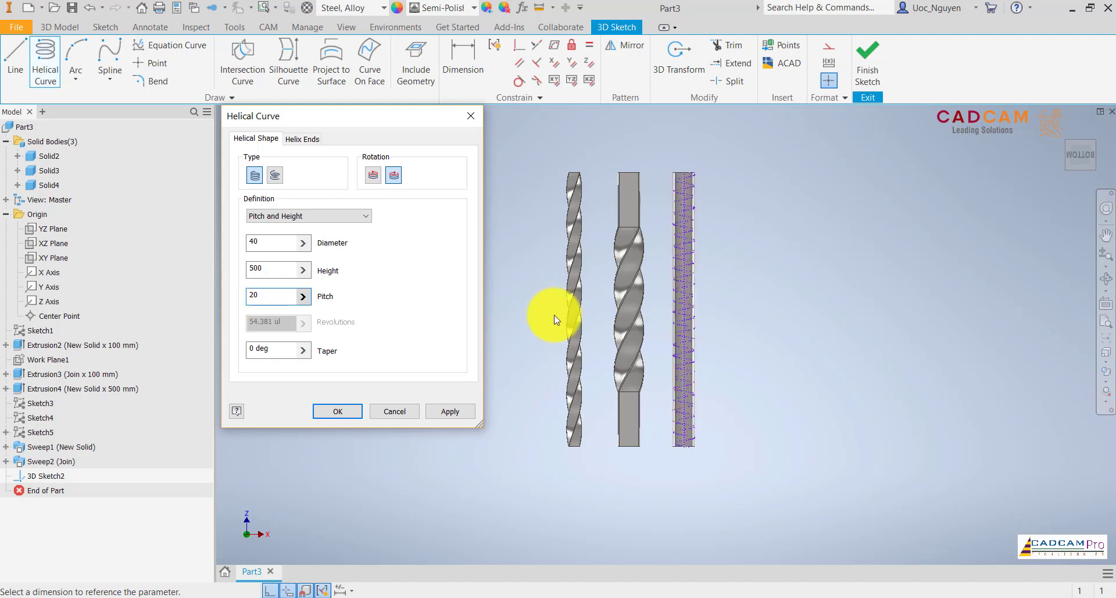
pyautogui.scroll(5, 687, 309)
pyautogui.scroll(-5, 679, 314)
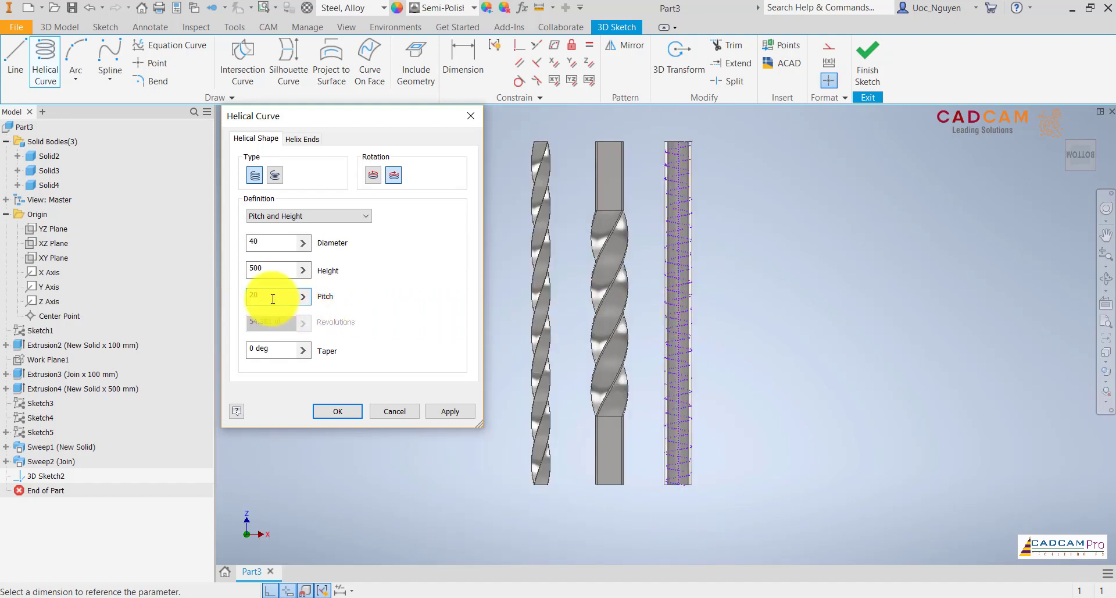
pyautogui.click(354, 412)
pyautogui.scroll(3, 708, 506)
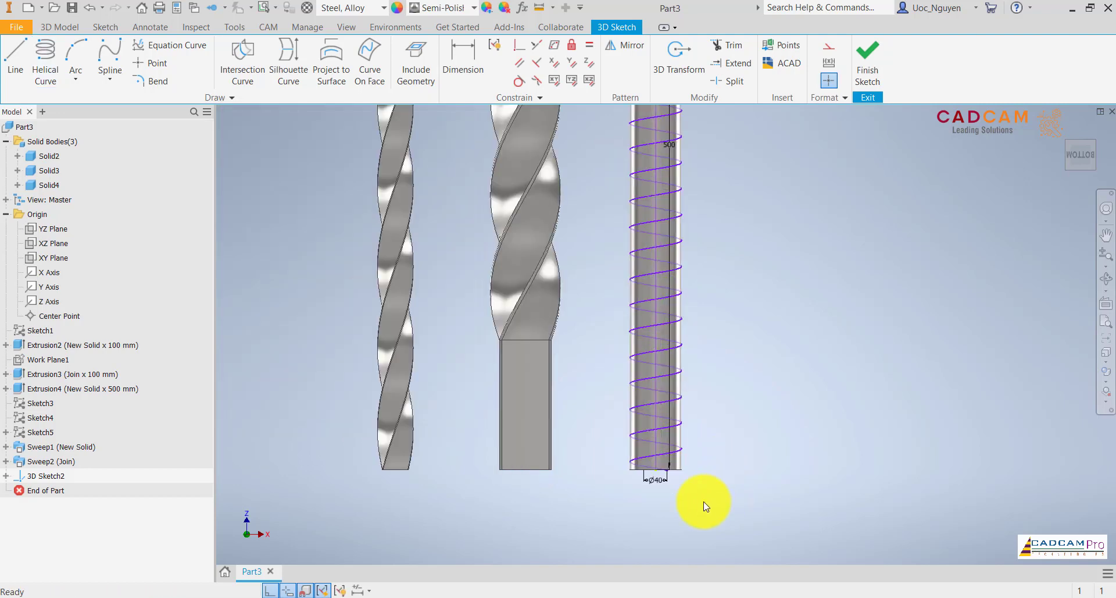
pyautogui.click(868, 64)
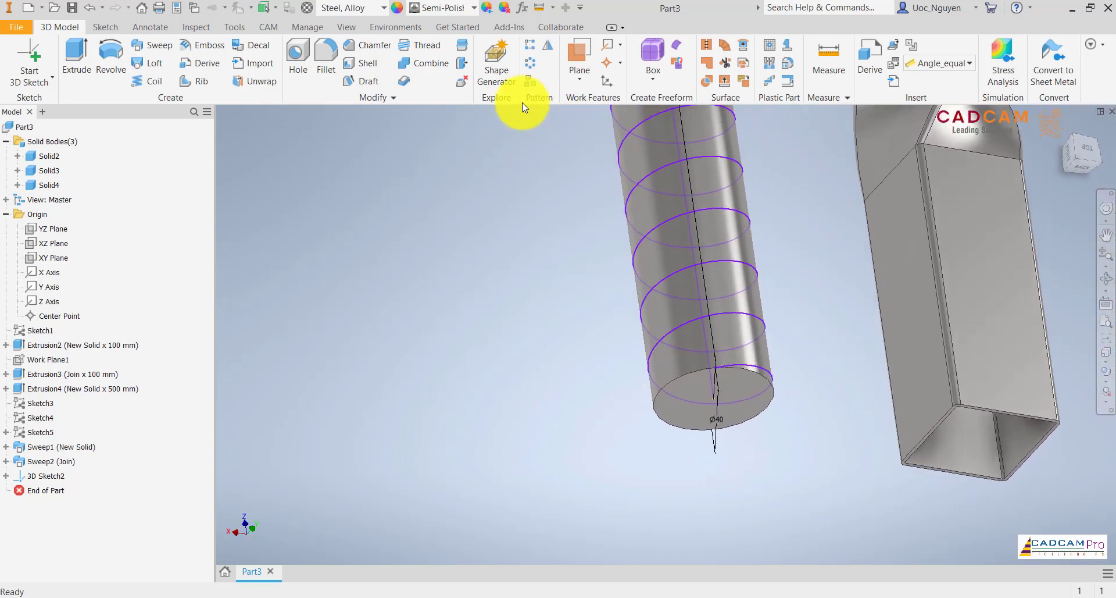
# Create a work plane normal to the helical curve at its start point on the round bar's base.
pyautogui.click(582, 76)
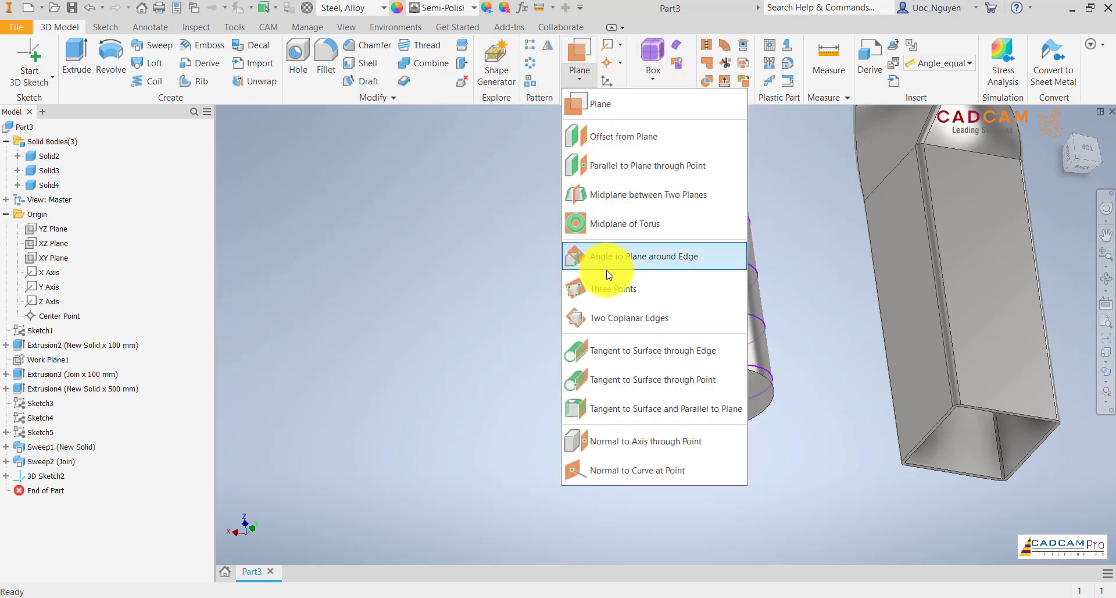
pyautogui.click(637, 469)
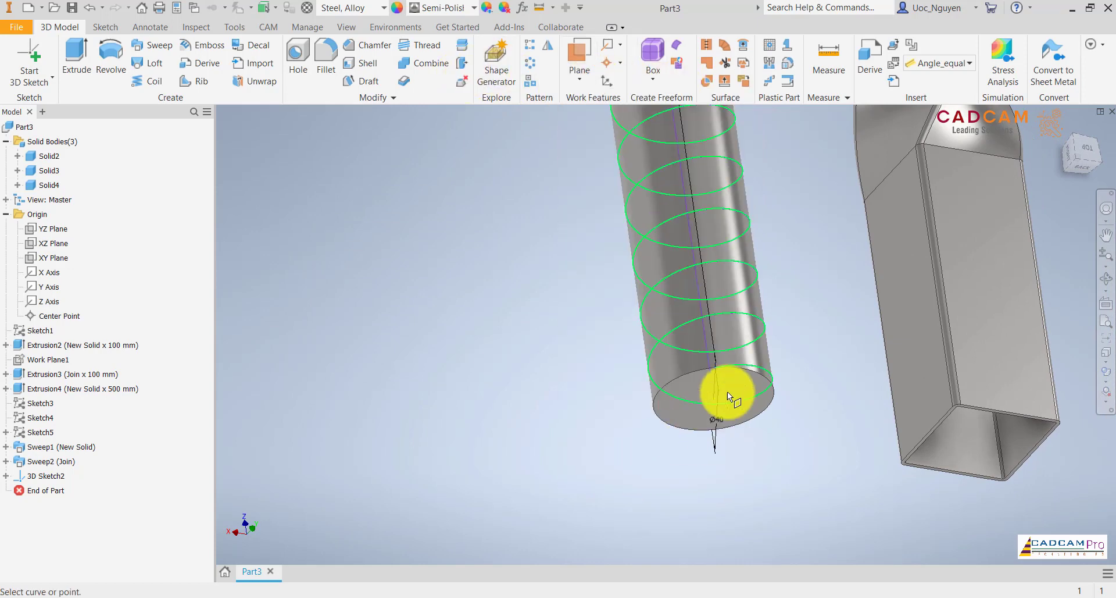
pyautogui.click(736, 361)
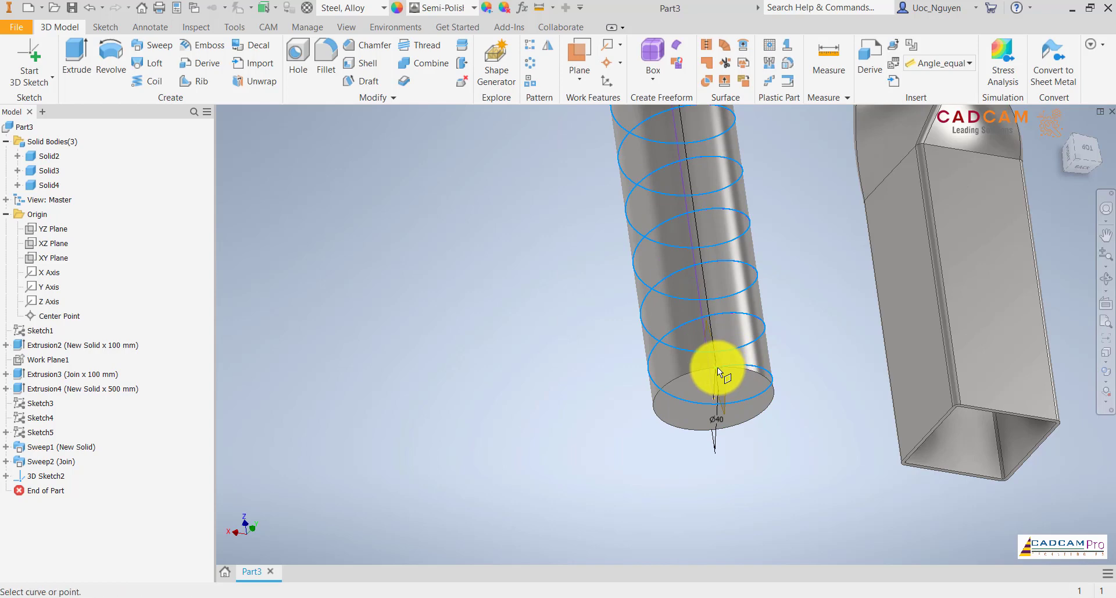
pyautogui.click(717, 368)
pyautogui.click(731, 379)
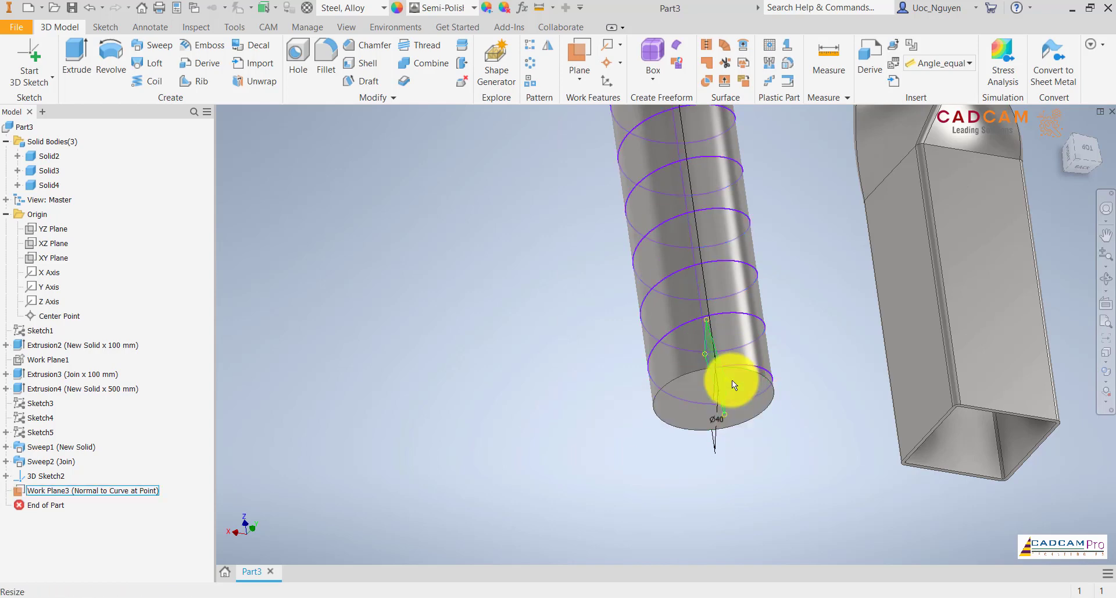
# Sketch a 14 mm diameter circle on the new work plane, centred on the start point of the helix.
pyautogui.click(744, 372)
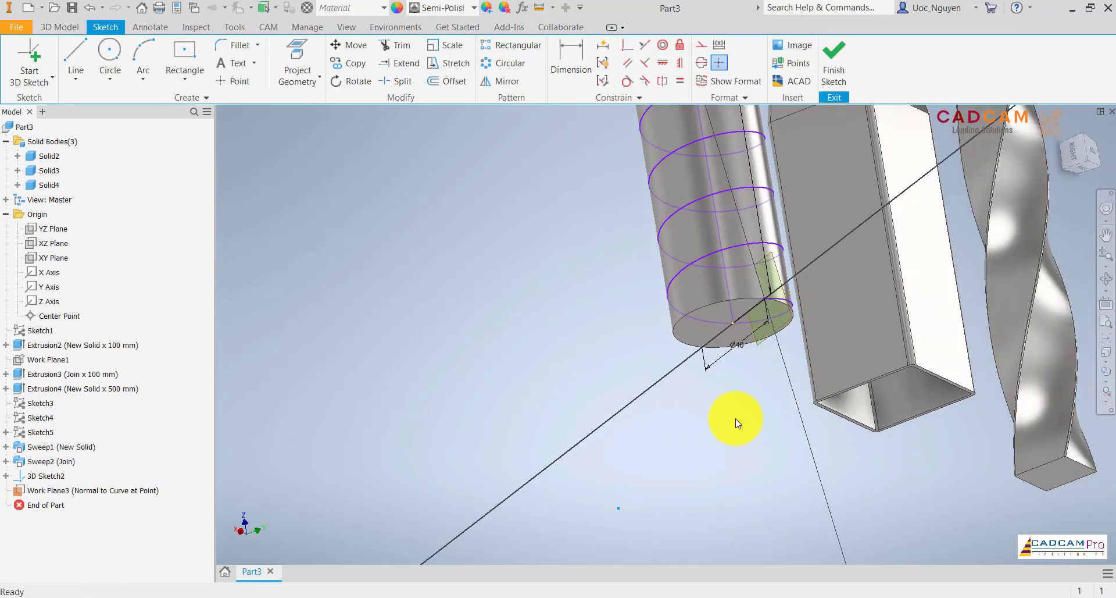
pyautogui.keyDown('shift'); pyautogui.moveTo(737, 415); pyautogui.dragTo(602, 346, button='middle'); pyautogui.keyUp('shift')
pyautogui.keyDown('shift'); pyautogui.moveTo(625, 338); pyautogui.dragTo(754, 335, button='middle'); pyautogui.keyUp('shift')
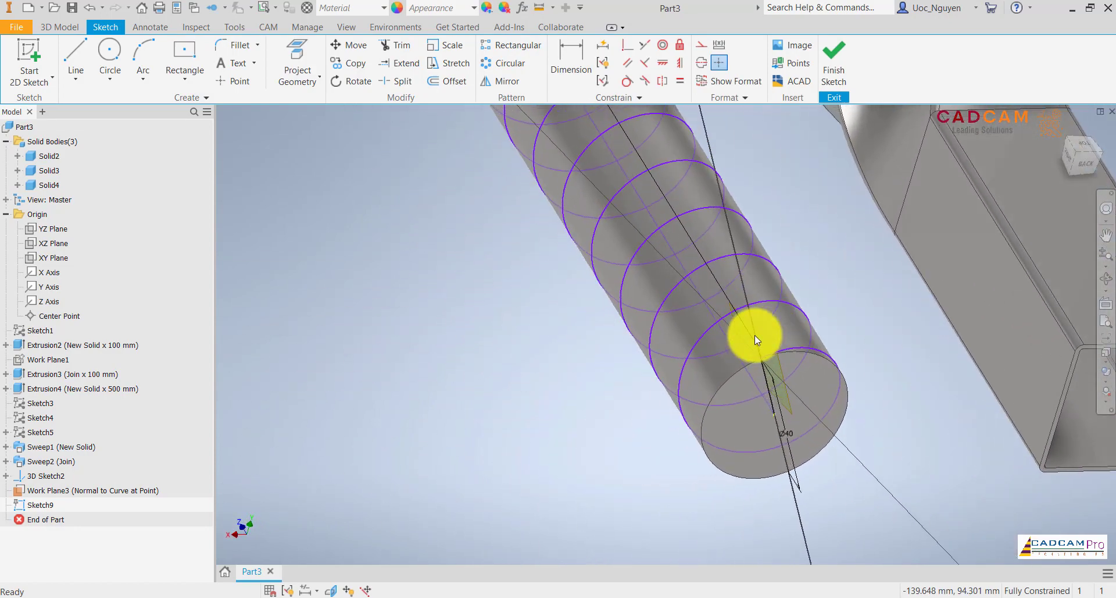
pyautogui.scroll(-2, 756, 334)
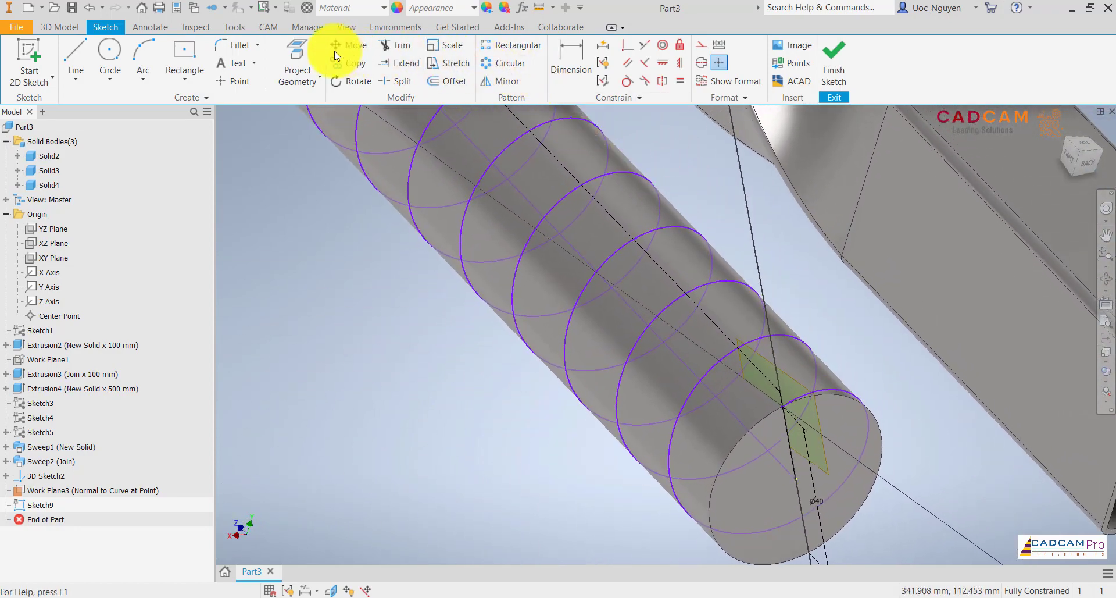
pyautogui.click(299, 58)
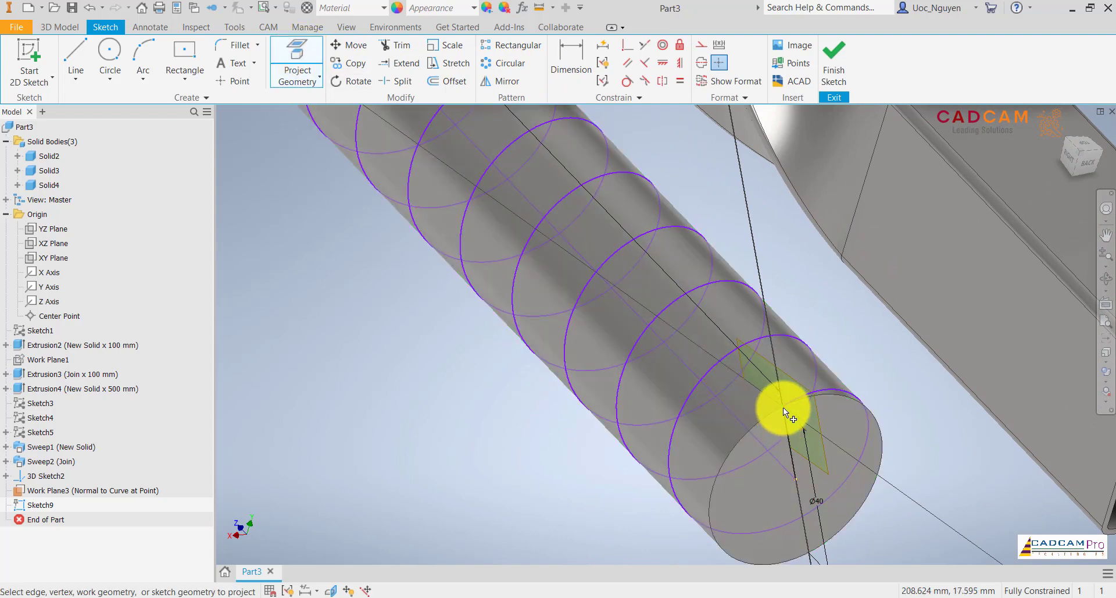
pyautogui.click(110, 55)
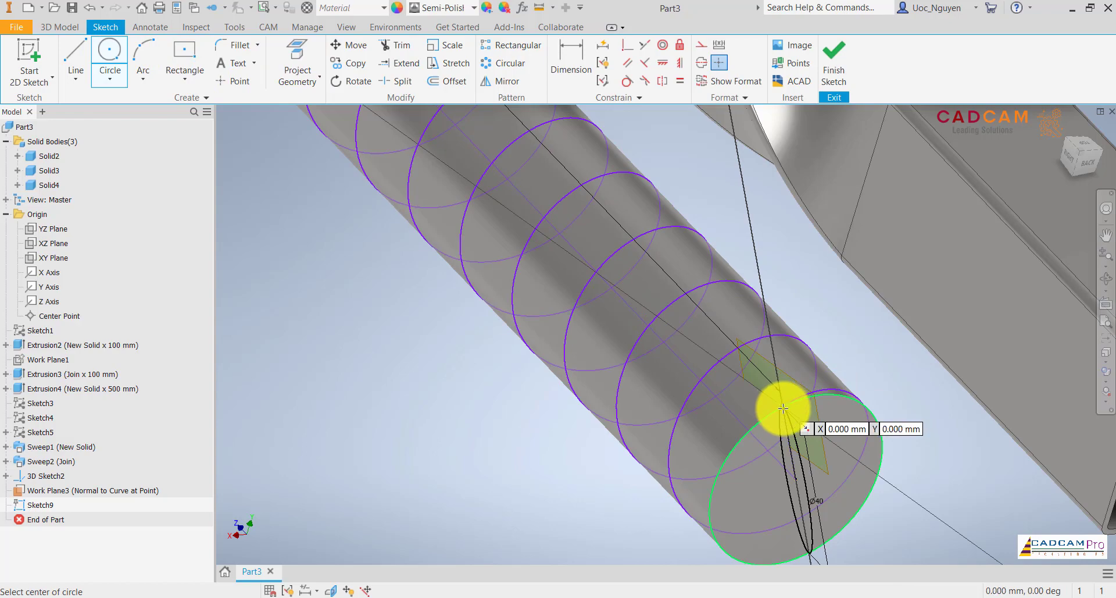
pyautogui.click(783, 403)
pyautogui.keyDown('shift'); pyautogui.moveTo(818, 432); pyautogui.dragTo(819, 411, button='middle'); pyautogui.keyUp('shift')
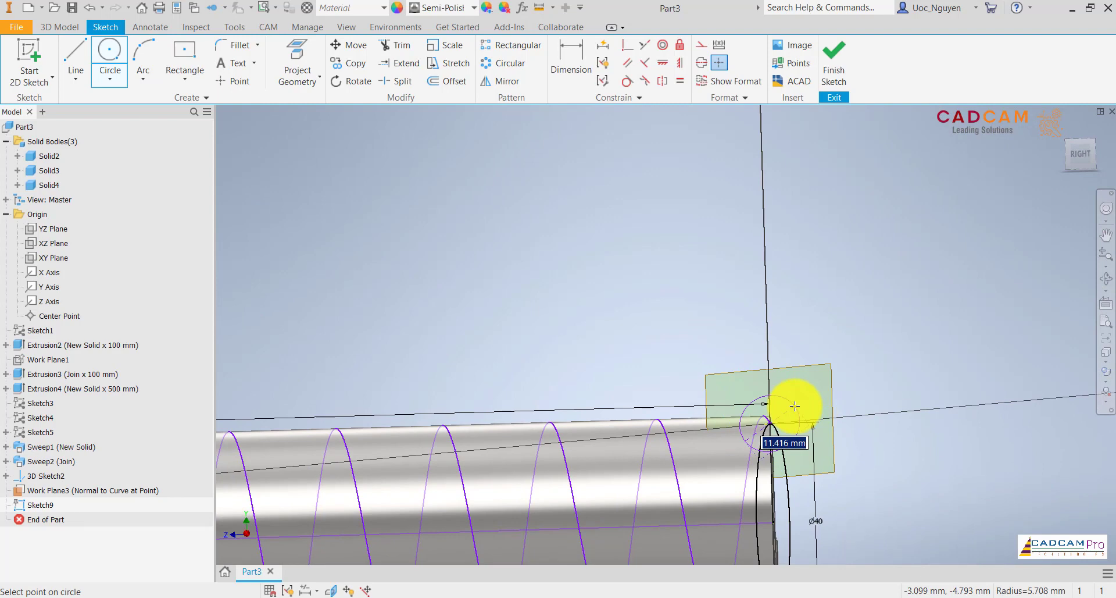
pyautogui.click(792, 406)
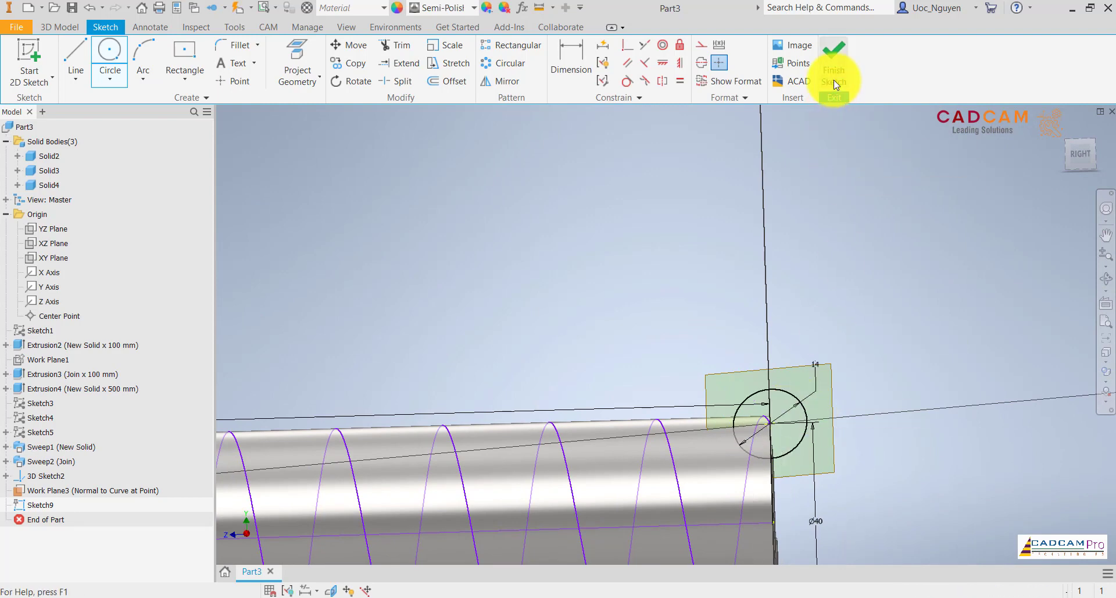
pyautogui.press('Escape')
# Set the circle's diameter to 12 mm and finish the sketch.
pyautogui.doubleClick(815, 374)
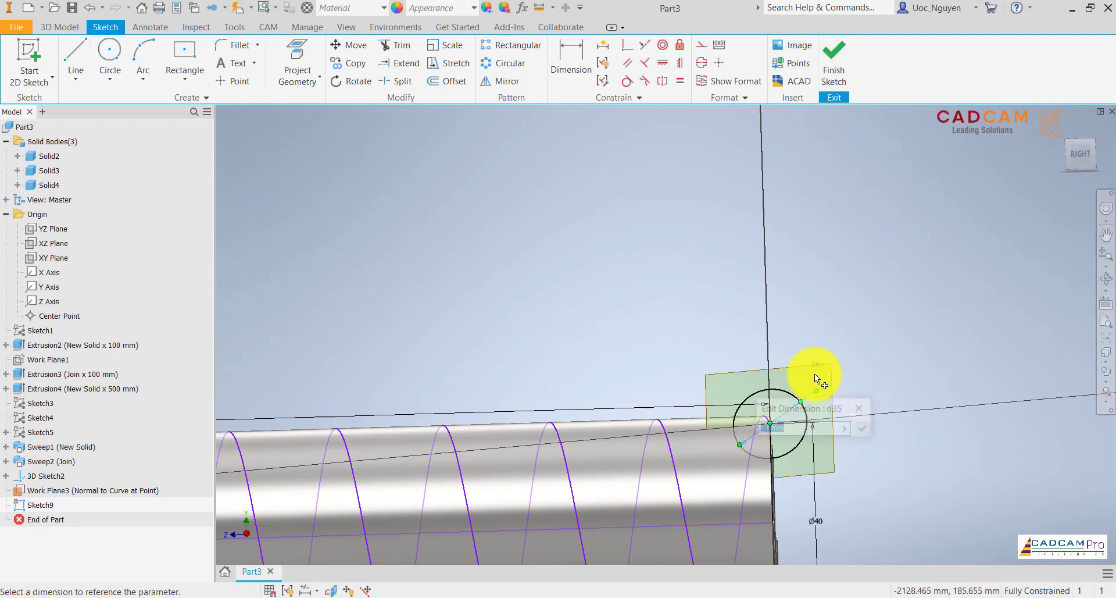
pyautogui.write('12')
pyautogui.press('Return')
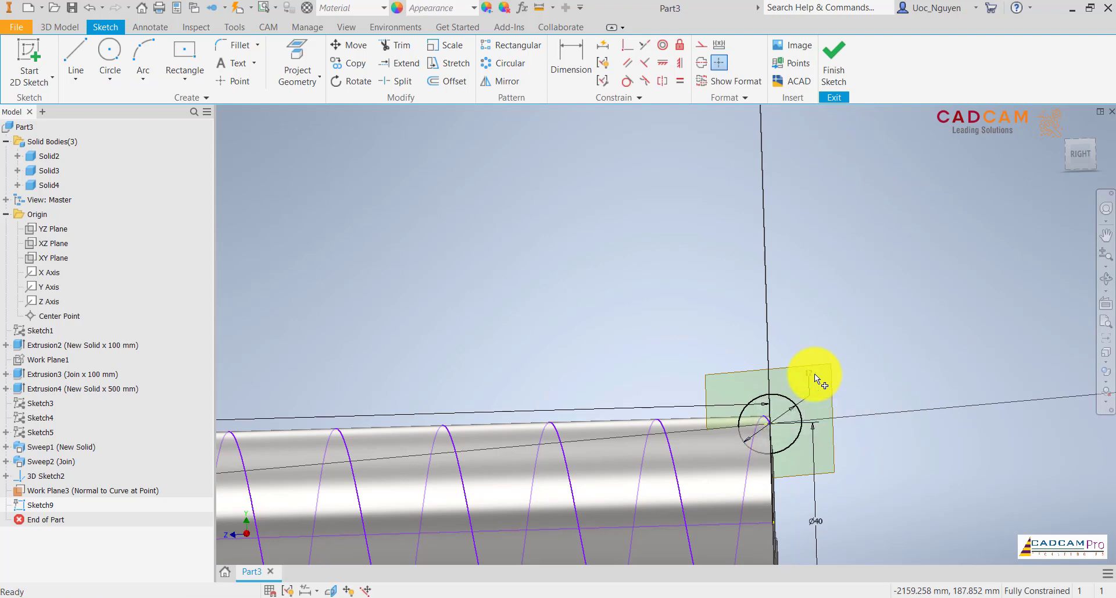
pyautogui.click(837, 75)
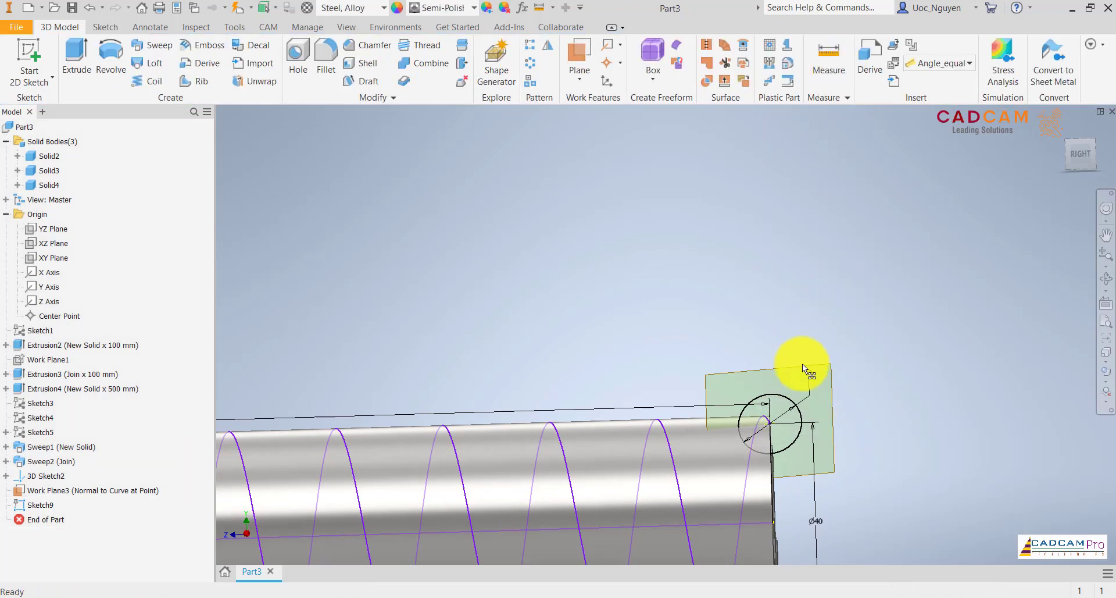
# Hide the work plane at the start of the helix.
pyautogui.rightClick(803, 368)
pyautogui.click(852, 381)
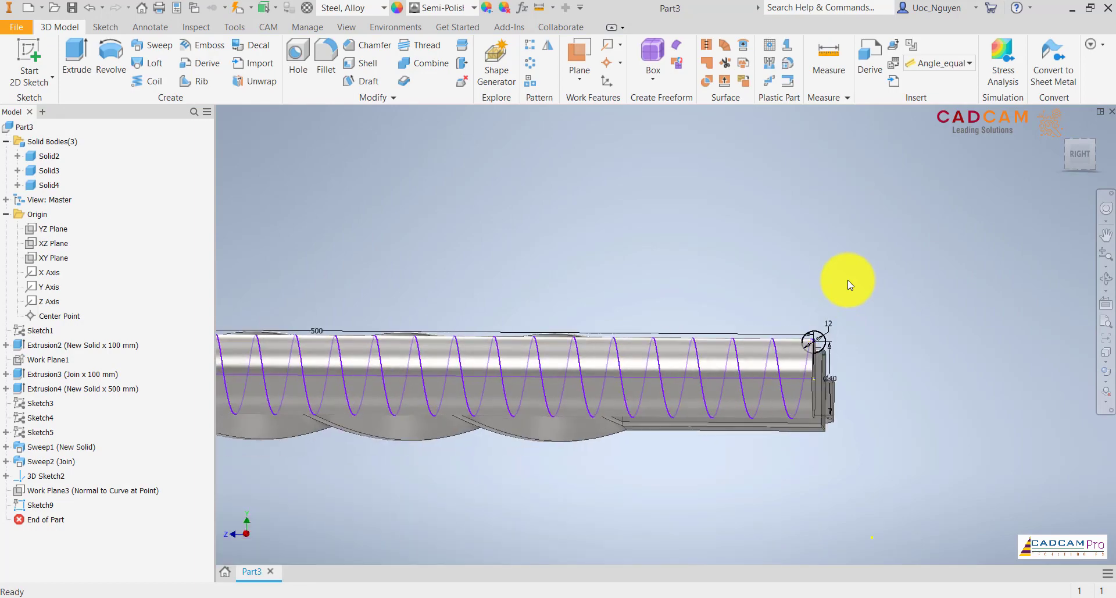
pyautogui.press('F5')
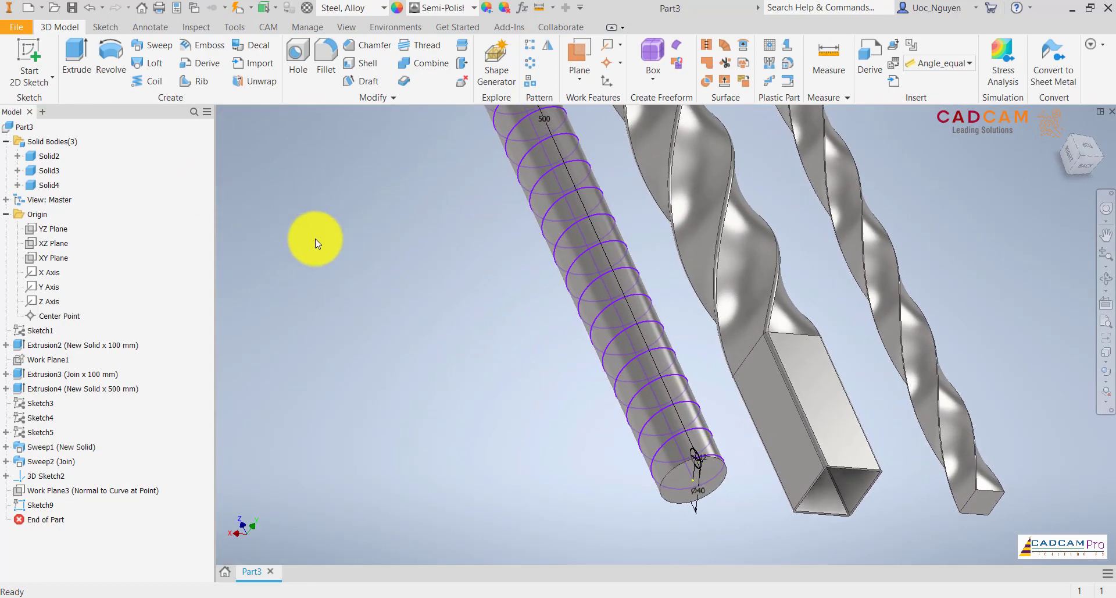
# Sweep the 12 mm circle along the helical curve as a cut from the round bar's solid only.
pyautogui.click(155, 48)
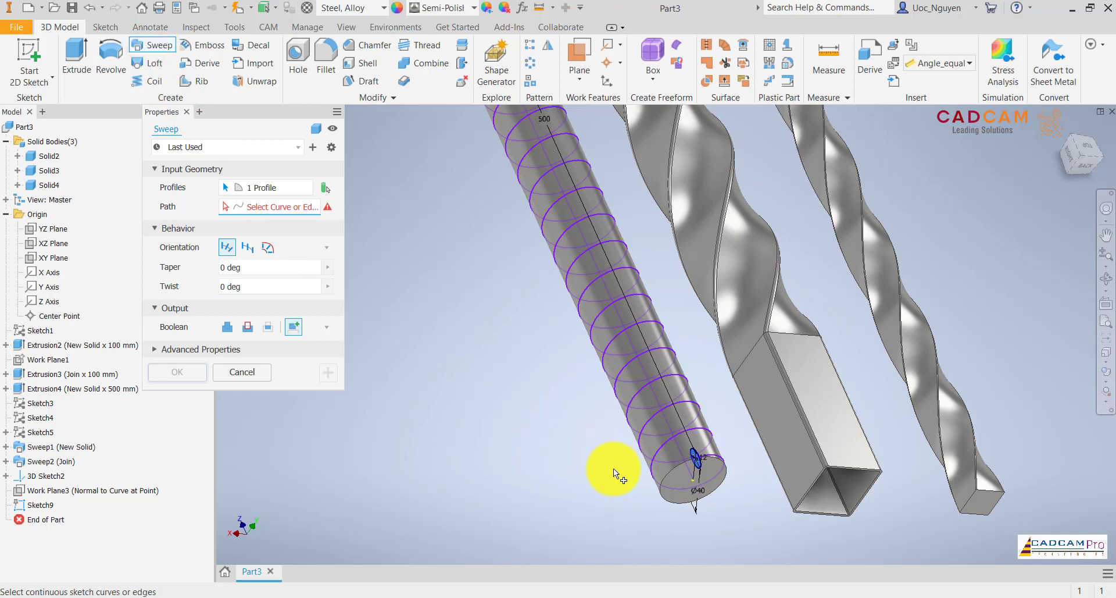
pyautogui.scroll(-3, 613, 469)
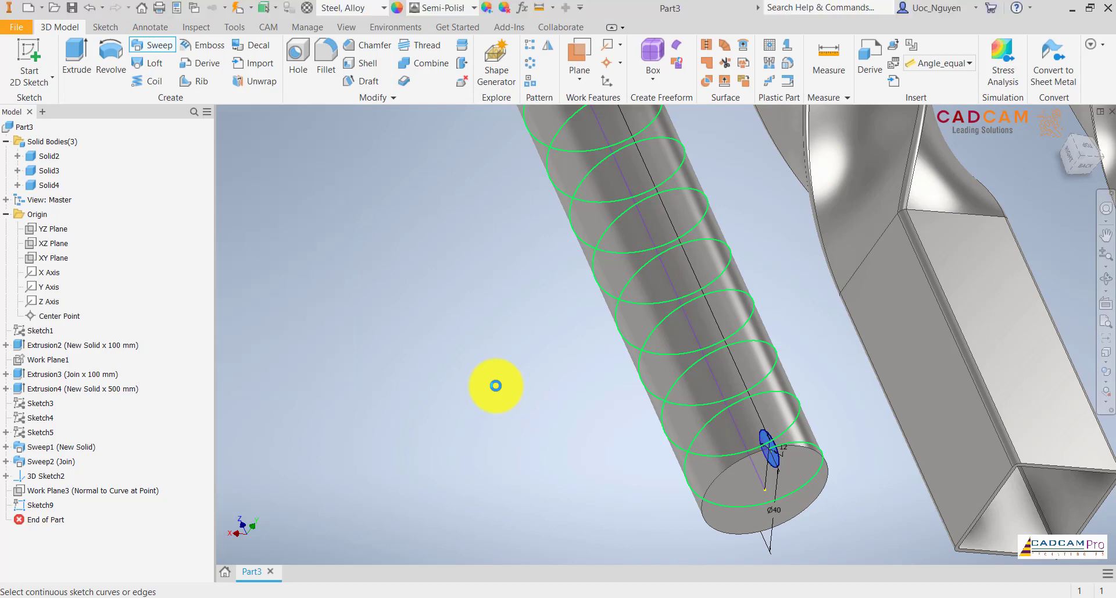
pyautogui.scroll(-5, 496, 385)
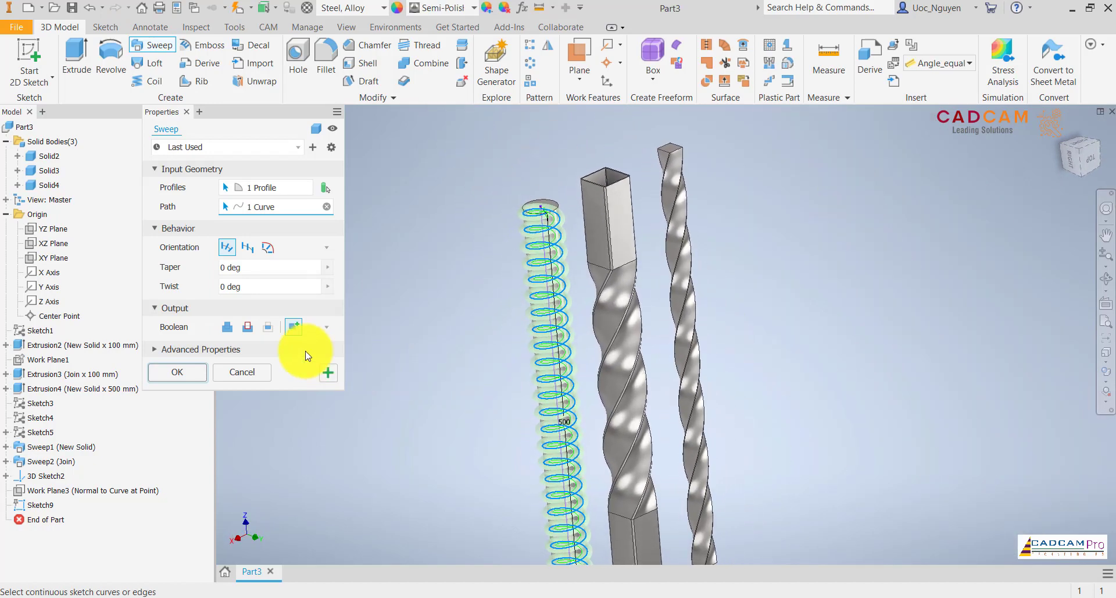
pyautogui.click(248, 327)
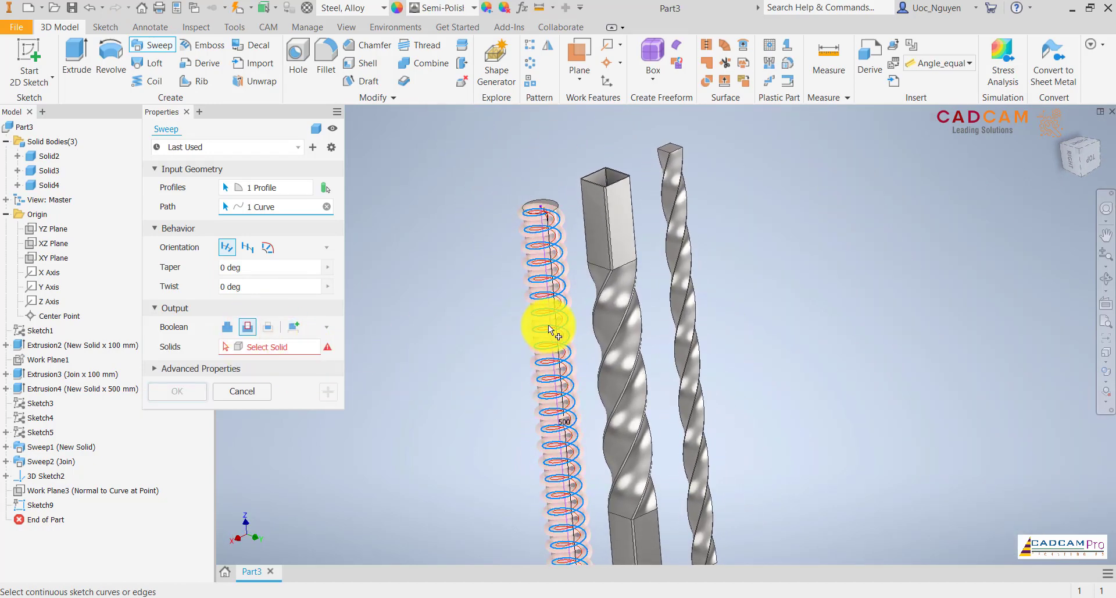
pyautogui.click(273, 347)
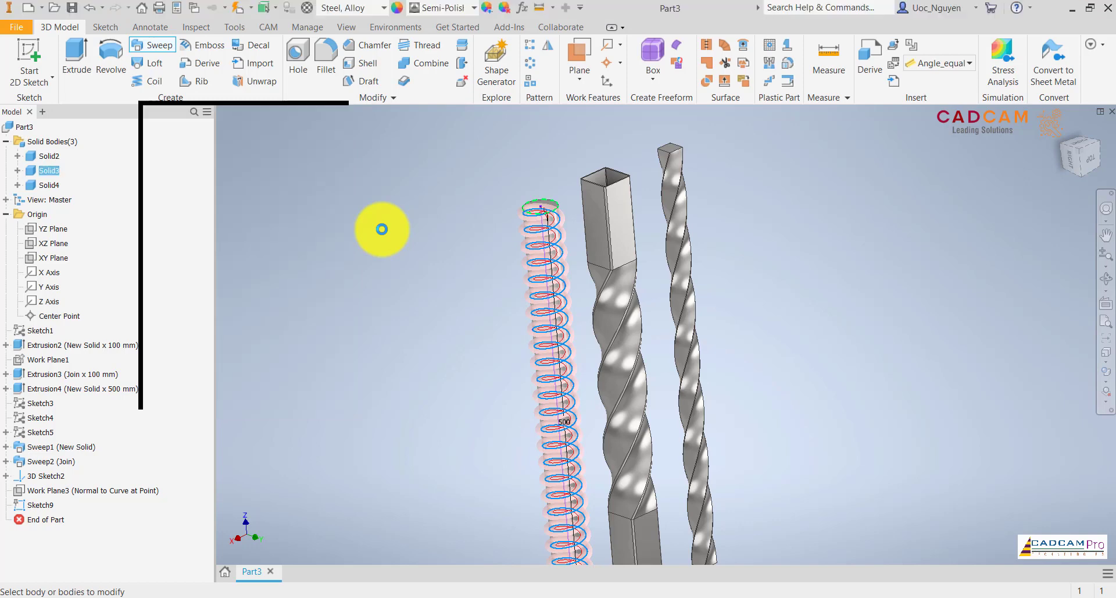
pyautogui.moveTo(445, 257); pyautogui.dragTo(457, 214, button='middle')
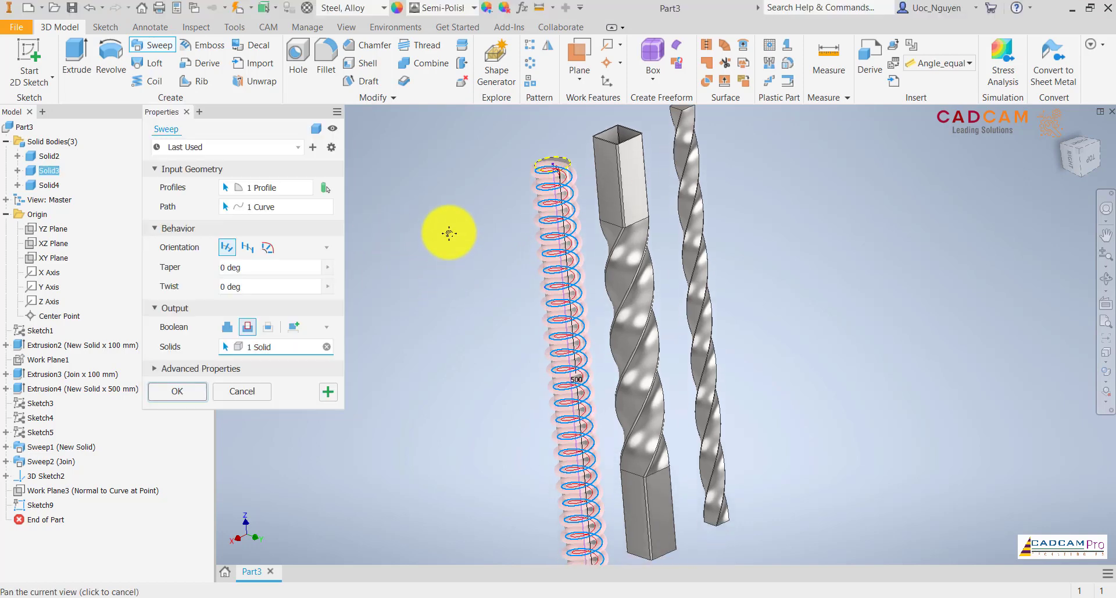
pyautogui.click(194, 391)
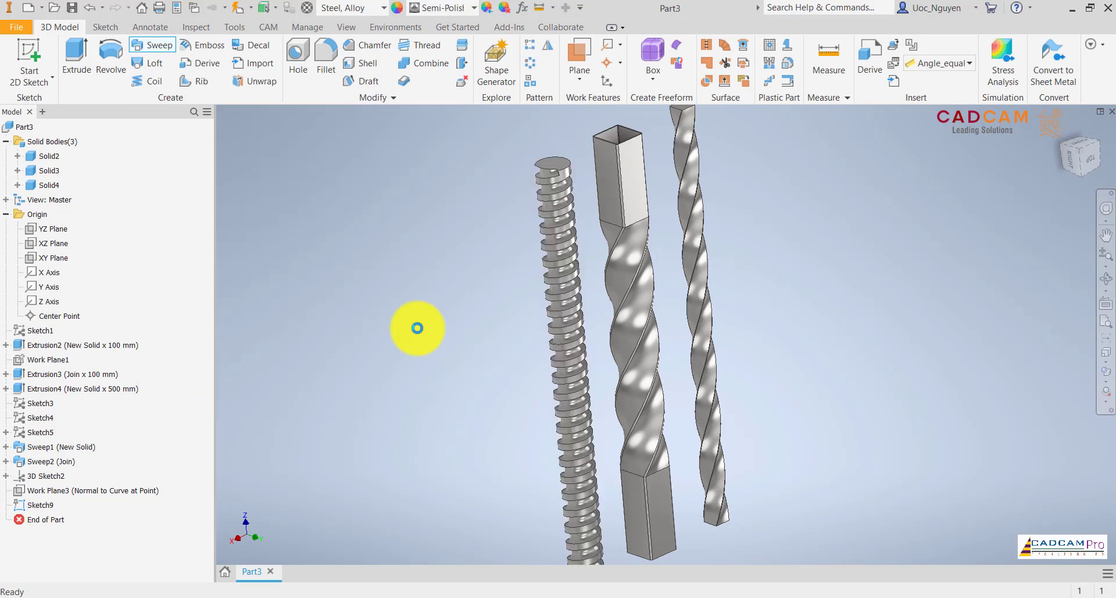
pyautogui.keyDown('shift'); pyautogui.moveTo(417, 327); pyautogui.dragTo(609, 246, button='middle'); pyautogui.keyUp('shift')
pyautogui.scroll(-3, 633, 222)
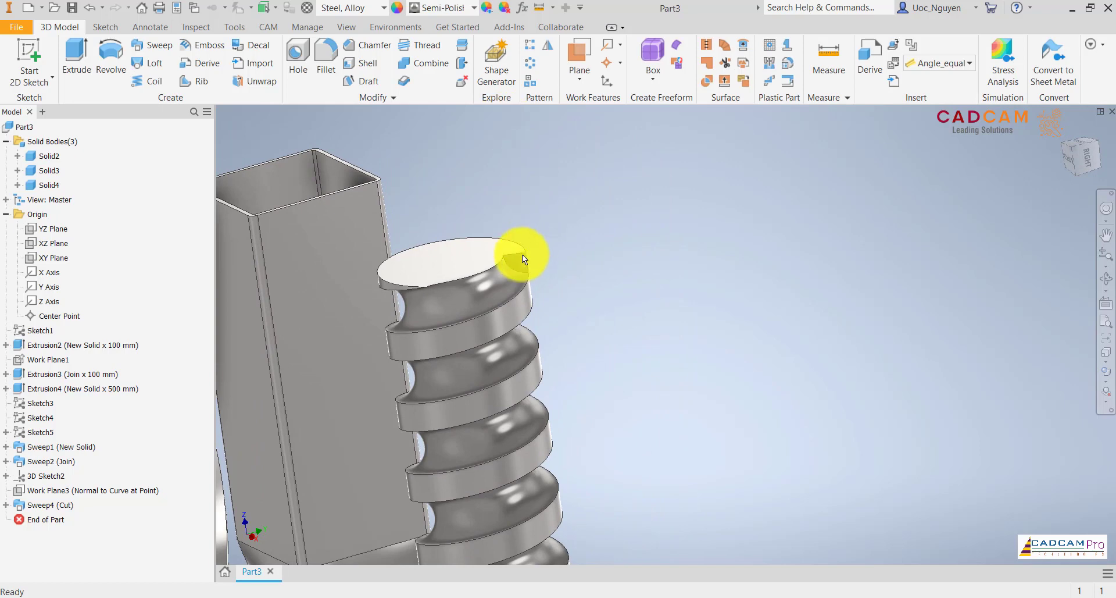
pyautogui.click(464, 82)
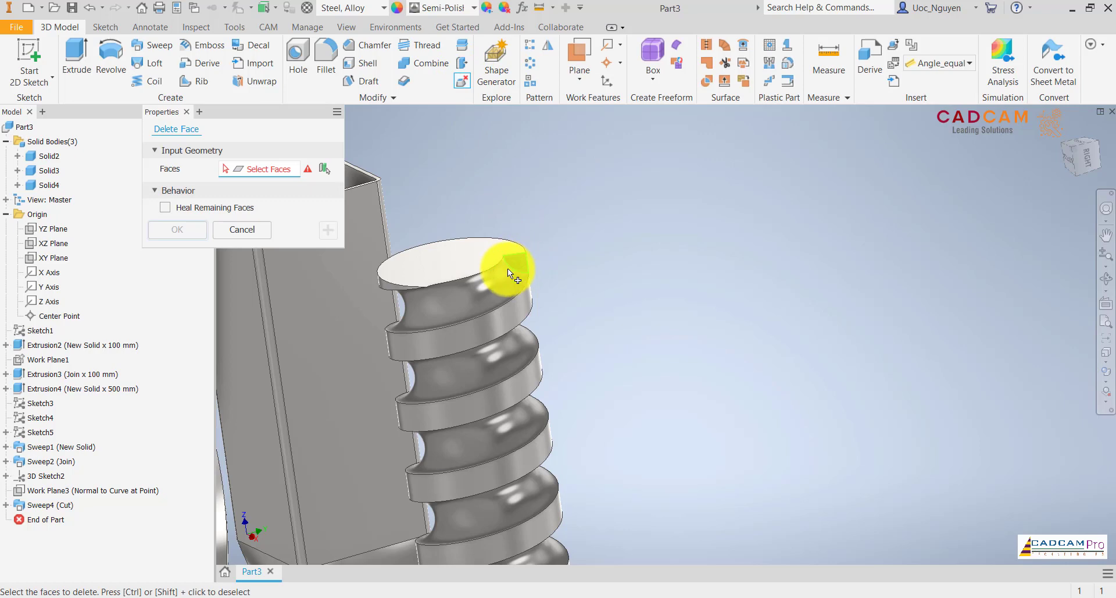
pyautogui.click(516, 267)
pyautogui.click(242, 229)
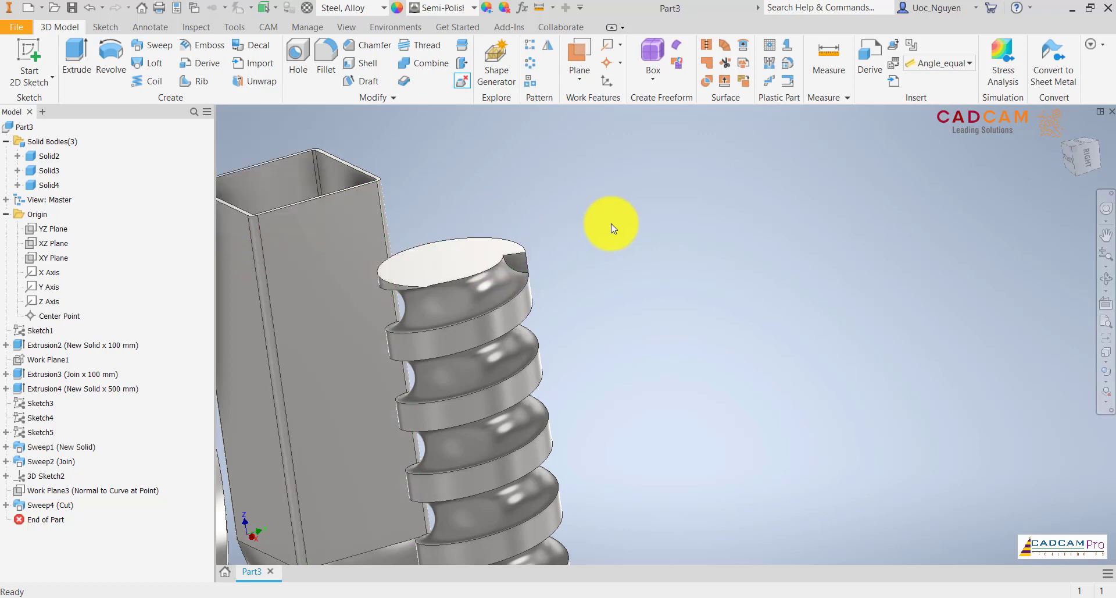
# Delete the flat end face of the helical groove at the round bar's lower end, healing the remaining faces.
pyautogui.scroll(-5, 611, 225)
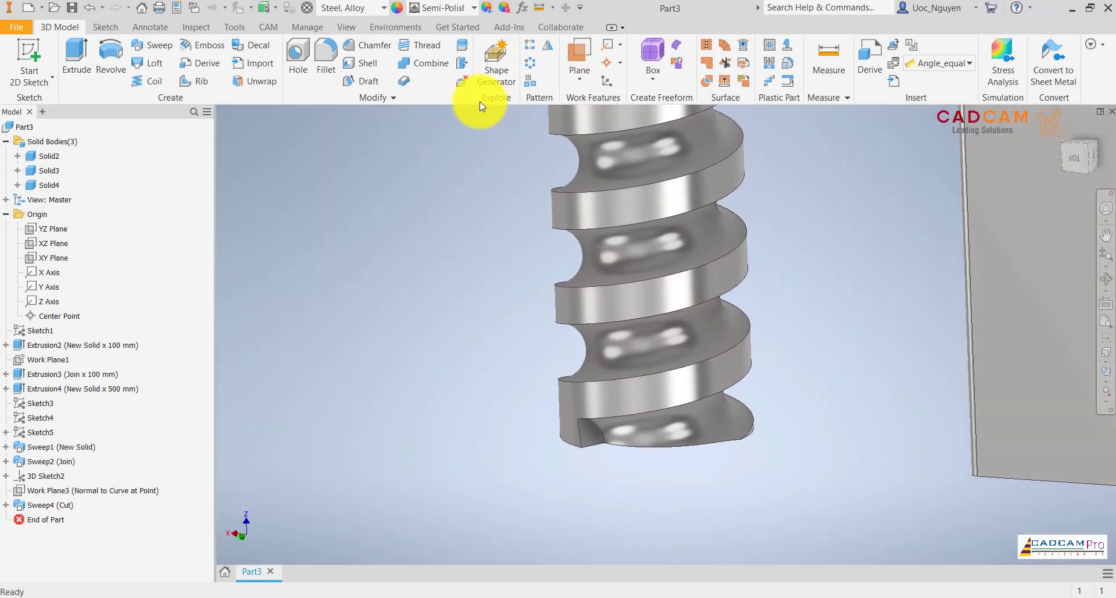
pyautogui.click(465, 86)
pyautogui.click(588, 432)
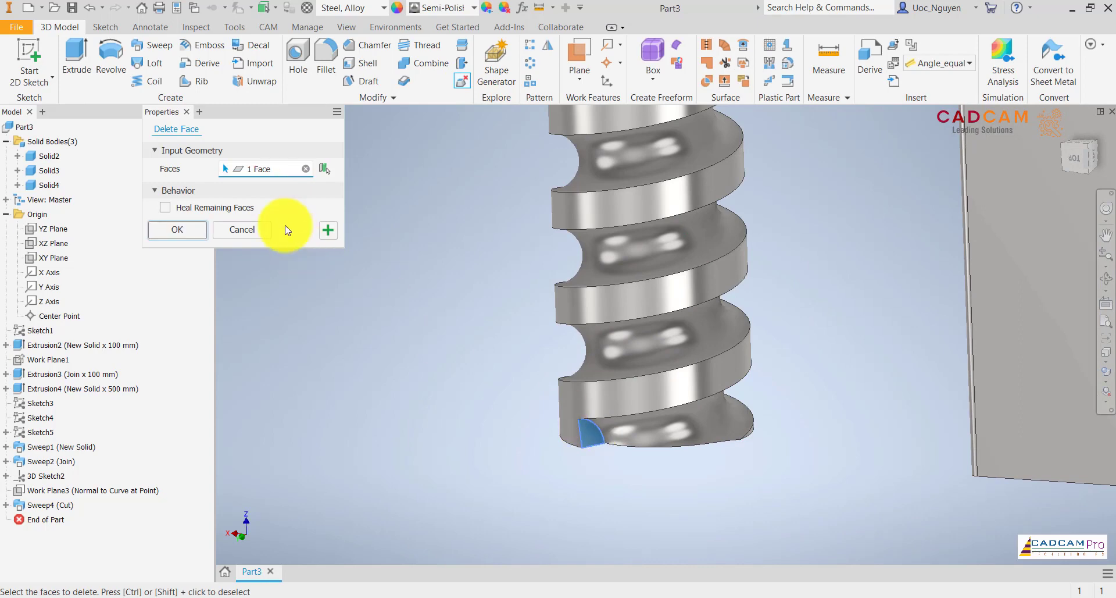
pyautogui.click(170, 208)
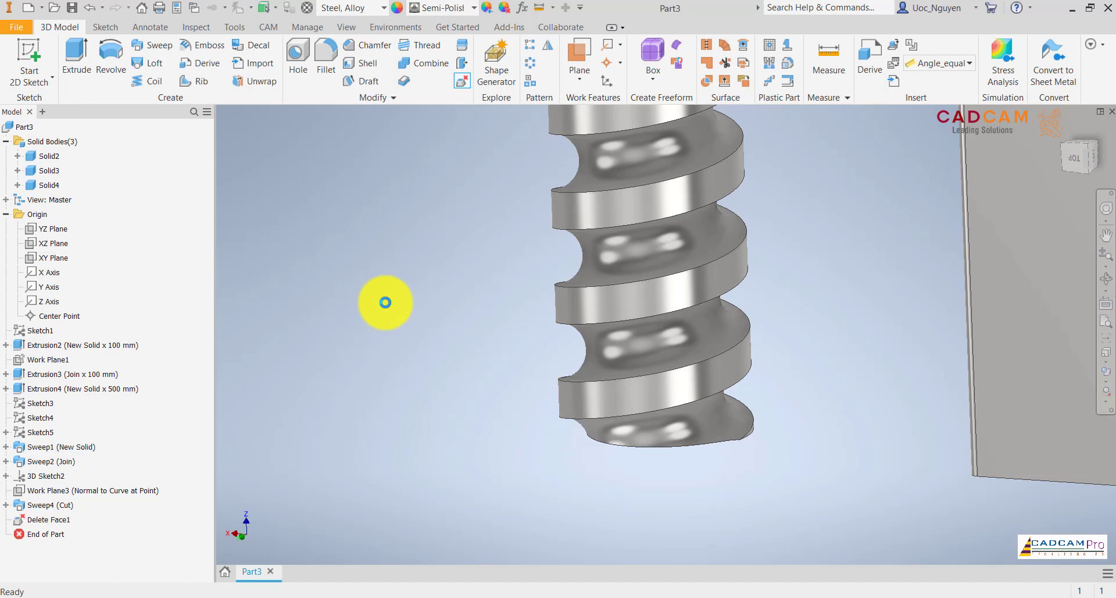
# Delete the groove's flat end face at the upper end of the round bar with Heal Remaining Faces enabled.
pyautogui.moveTo(507, 395); pyautogui.dragTo(601, 234, button='middle')
pyautogui.scroll(-3, 488, 408)
pyautogui.scroll(4, 563, 292)
pyautogui.click(462, 82)
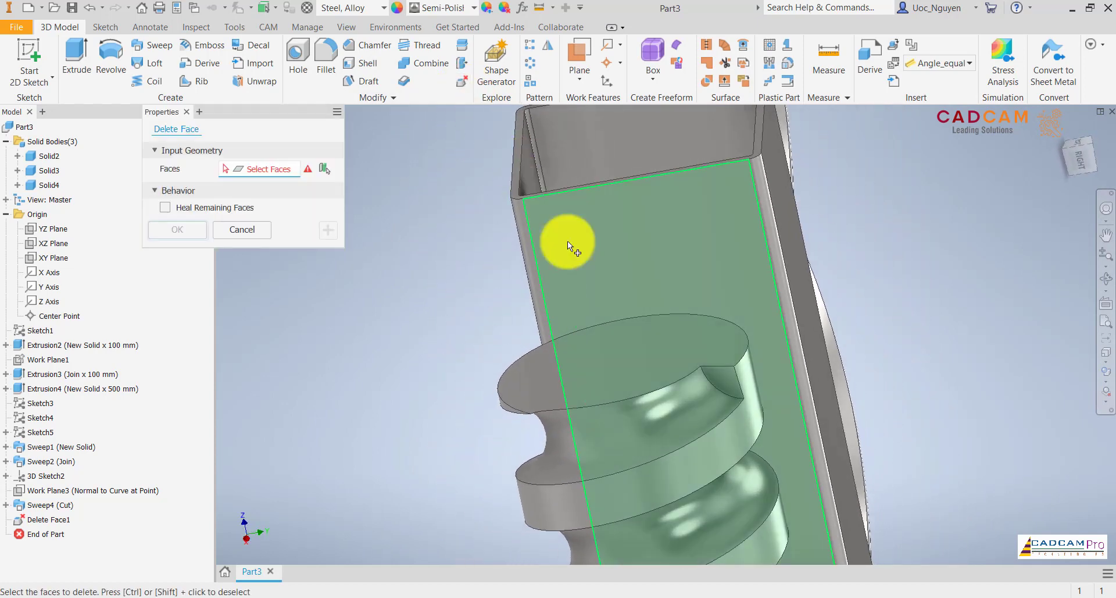
pyautogui.click(718, 382)
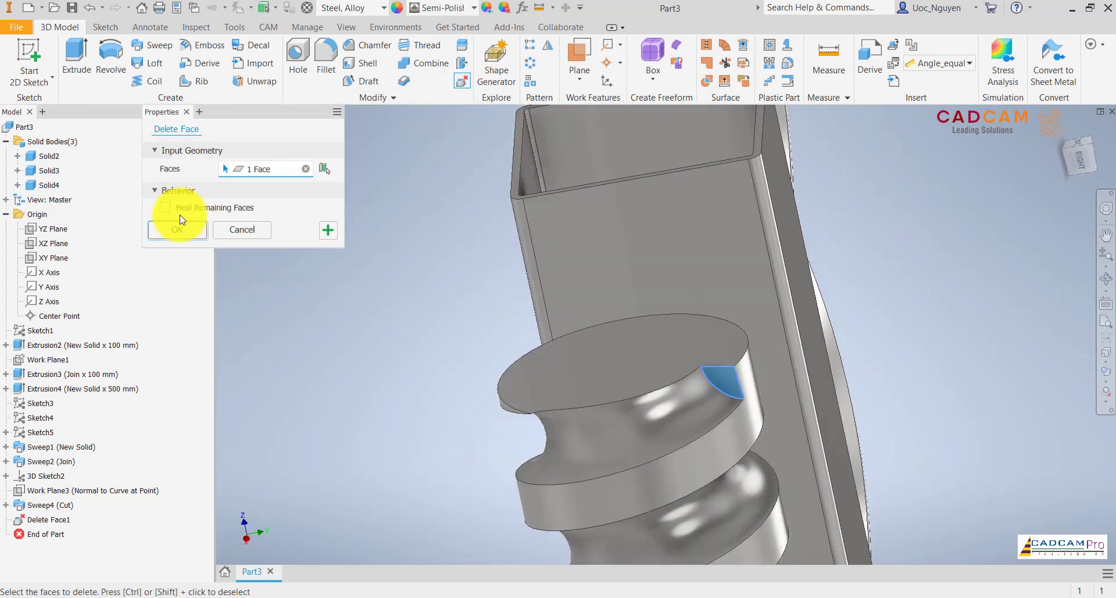
pyautogui.click(165, 207)
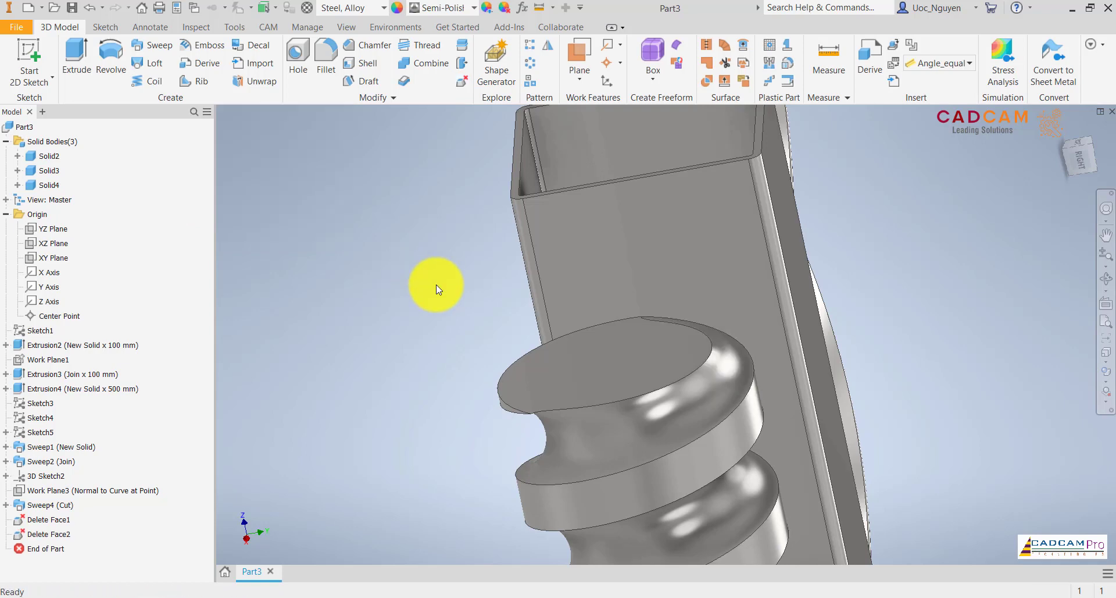
# Fillet the two helical outer edges of the round bar's groove with a 2 mm radius, leaving out the top-face edge.
pyautogui.moveTo(436, 325); pyautogui.dragTo(437, 291, button='middle')
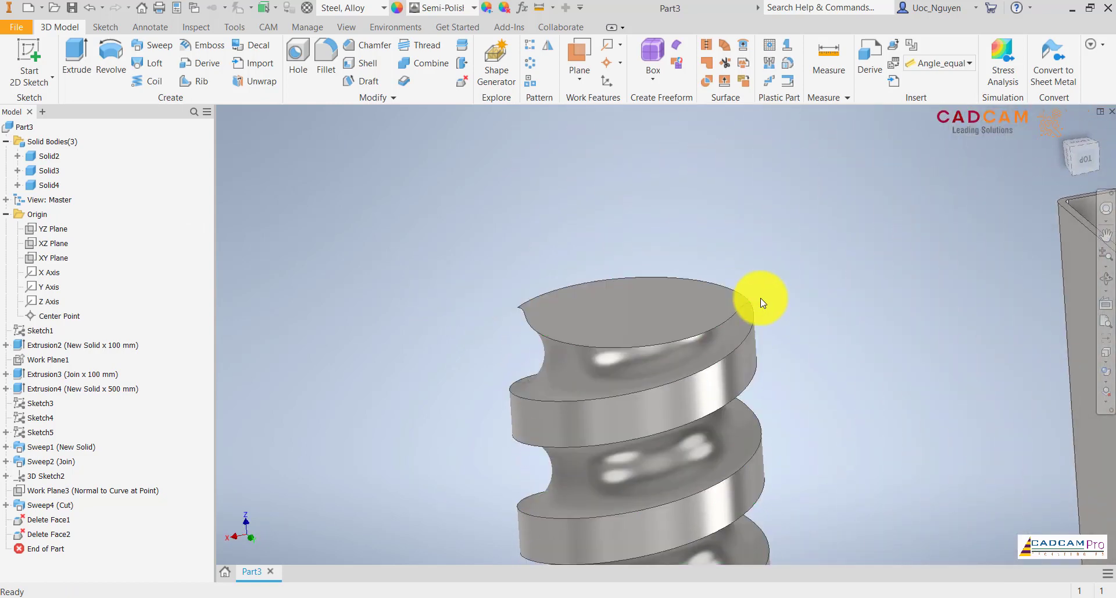
pyautogui.scroll(5, 760, 299)
pyautogui.moveTo(723, 321); pyautogui.dragTo(716, 284, button='middle')
pyautogui.scroll(5, 716, 285)
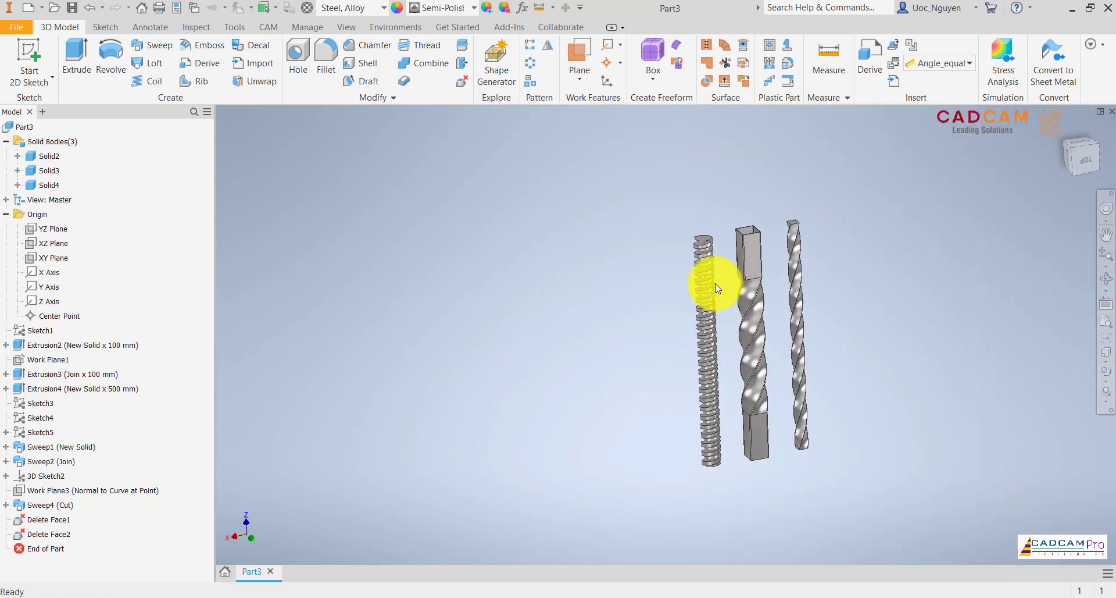
pyautogui.scroll(-3, 715, 284)
pyautogui.click(326, 55)
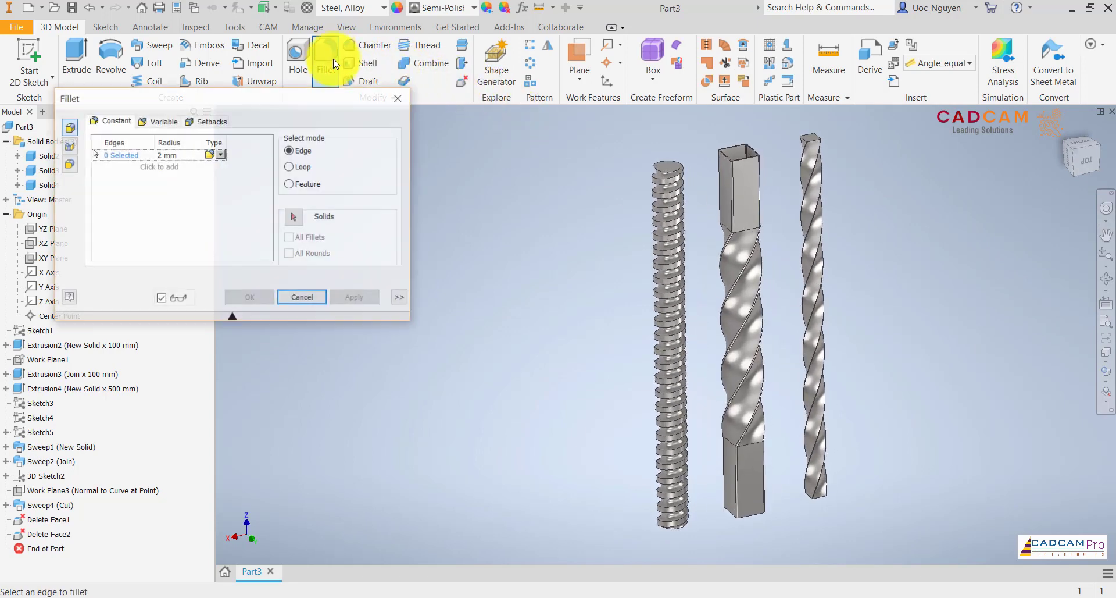
pyautogui.scroll(-5, 682, 151)
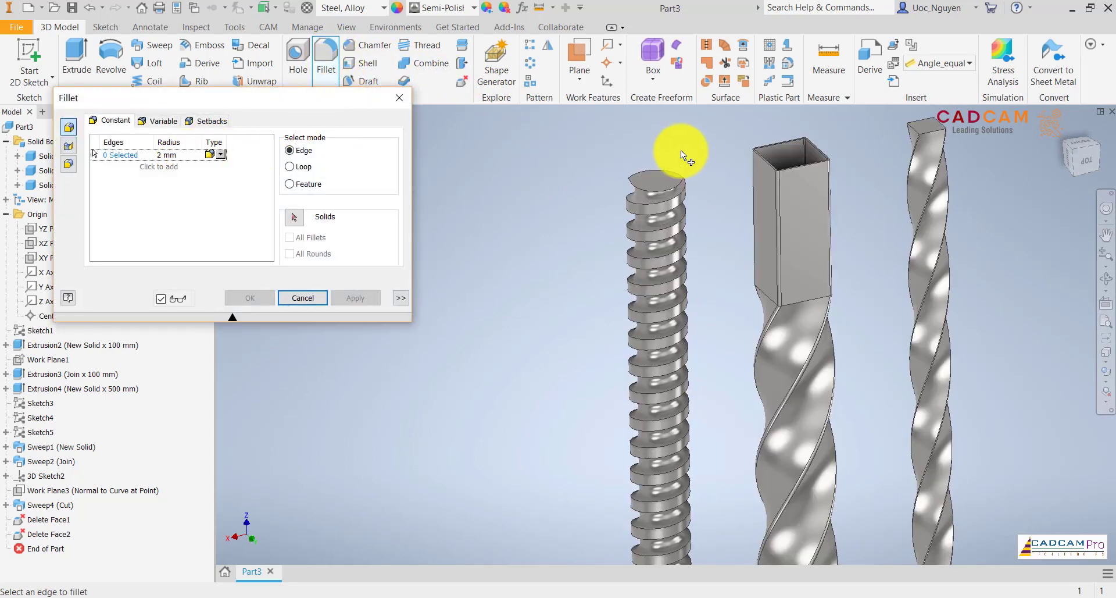
pyautogui.click(676, 211)
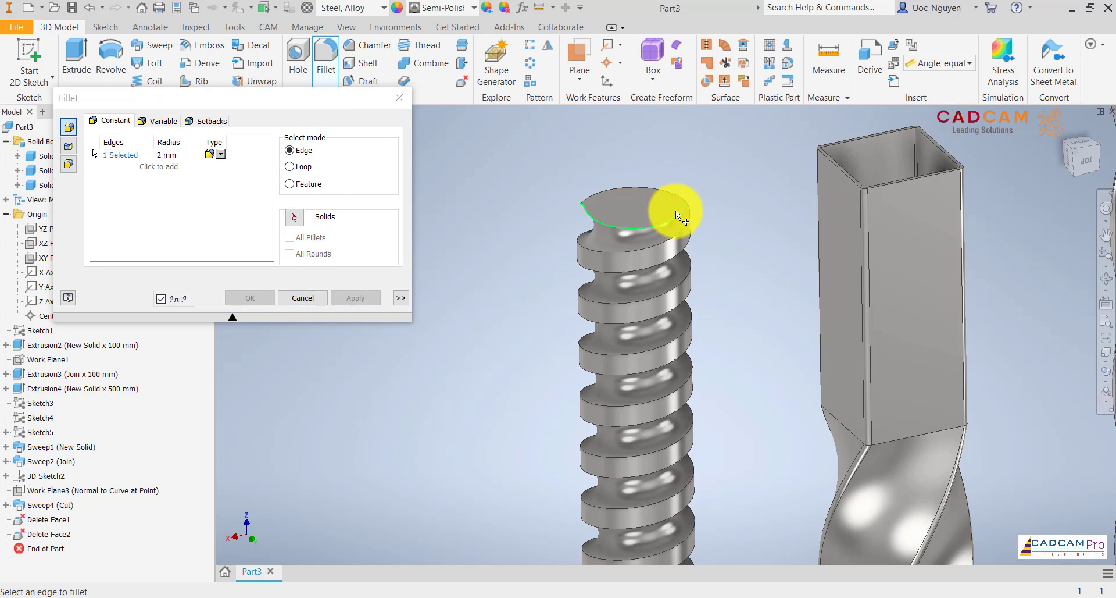
pyautogui.click(678, 229)
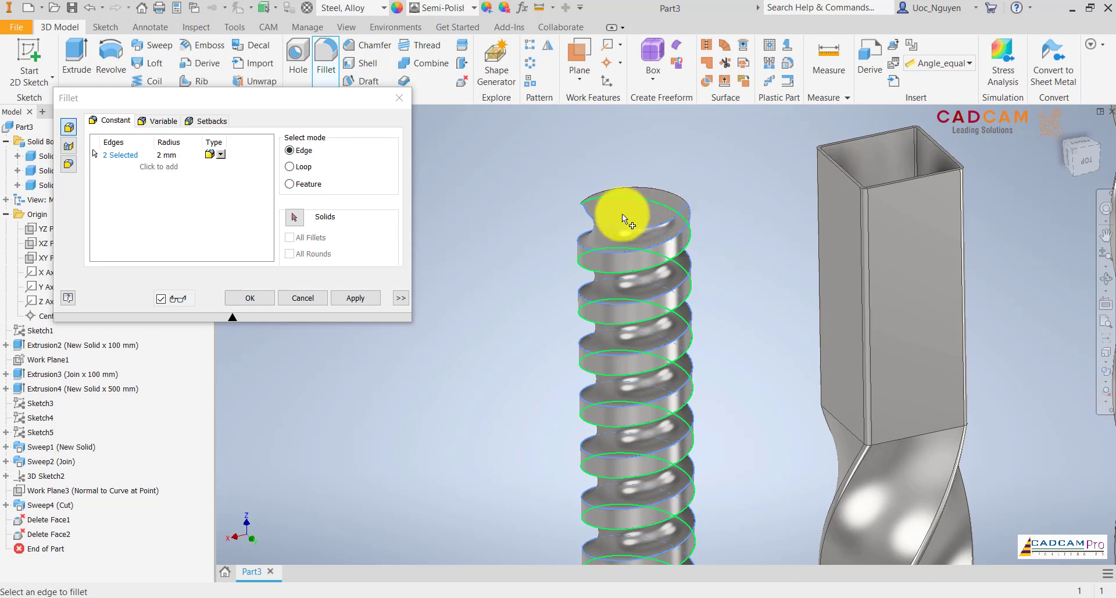
pyautogui.click(535, 270)
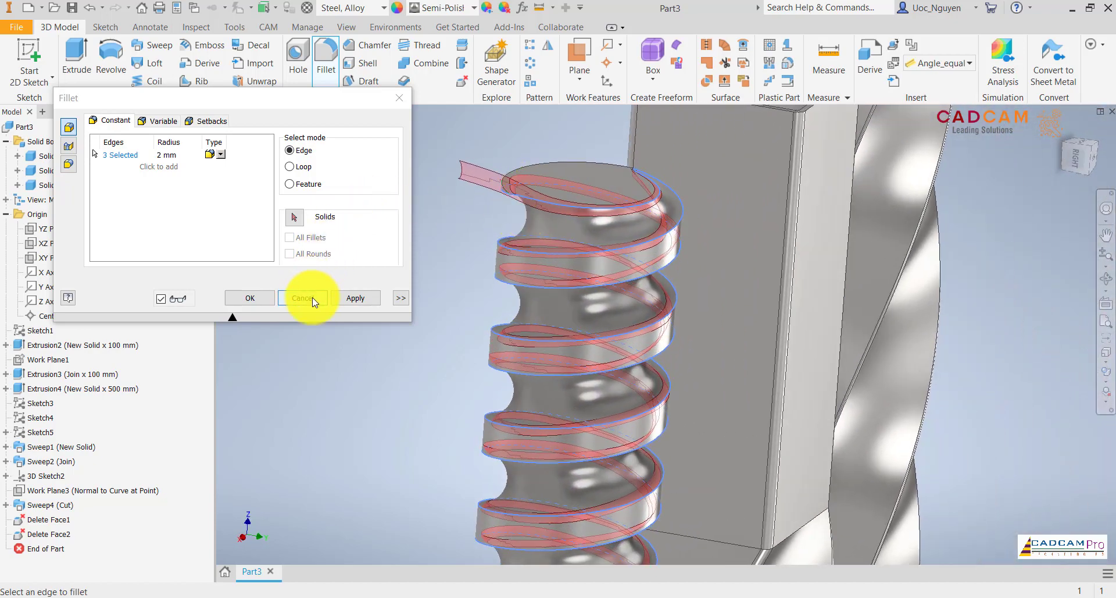
pyautogui.click(114, 156)
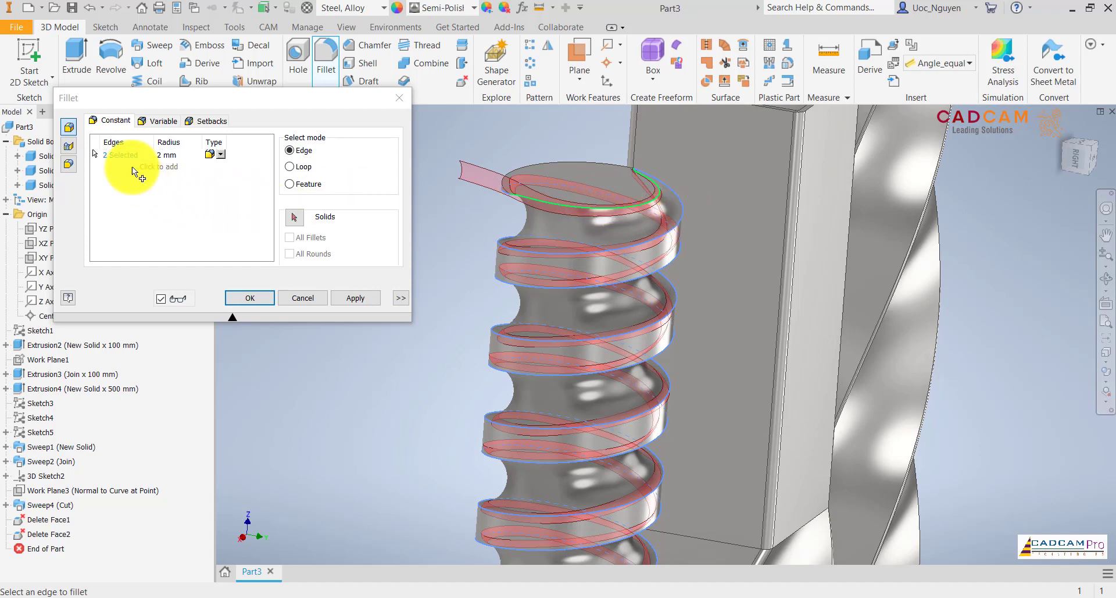
pyautogui.scroll(-5, 486, 187)
pyautogui.scroll(-3, 486, 187)
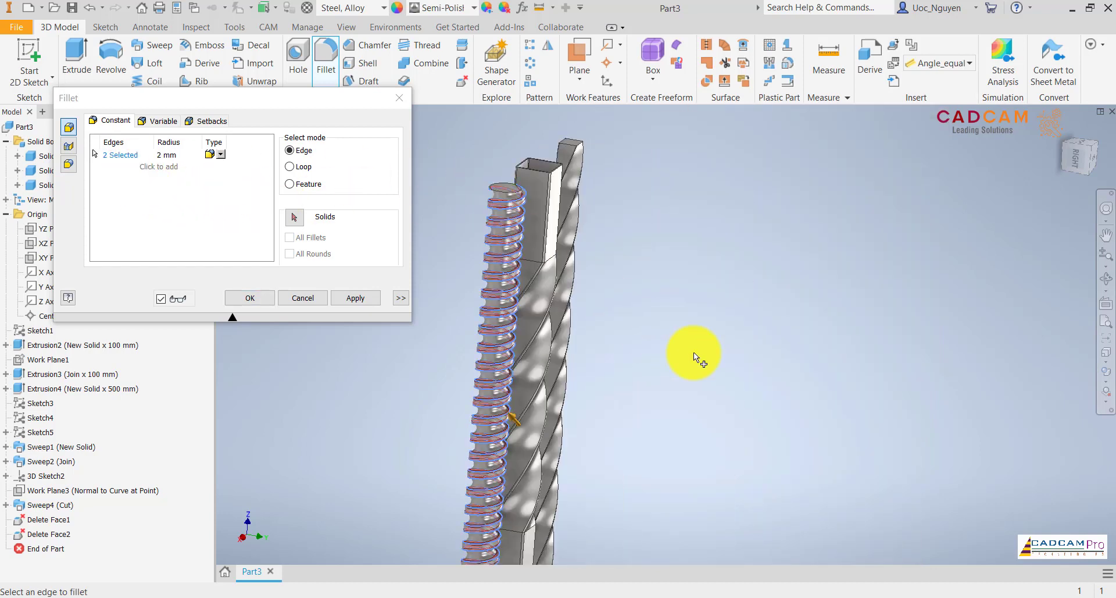
pyautogui.moveTo(693, 351); pyautogui.dragTo(778, 217, button='middle')
pyautogui.scroll(3, 575, 522)
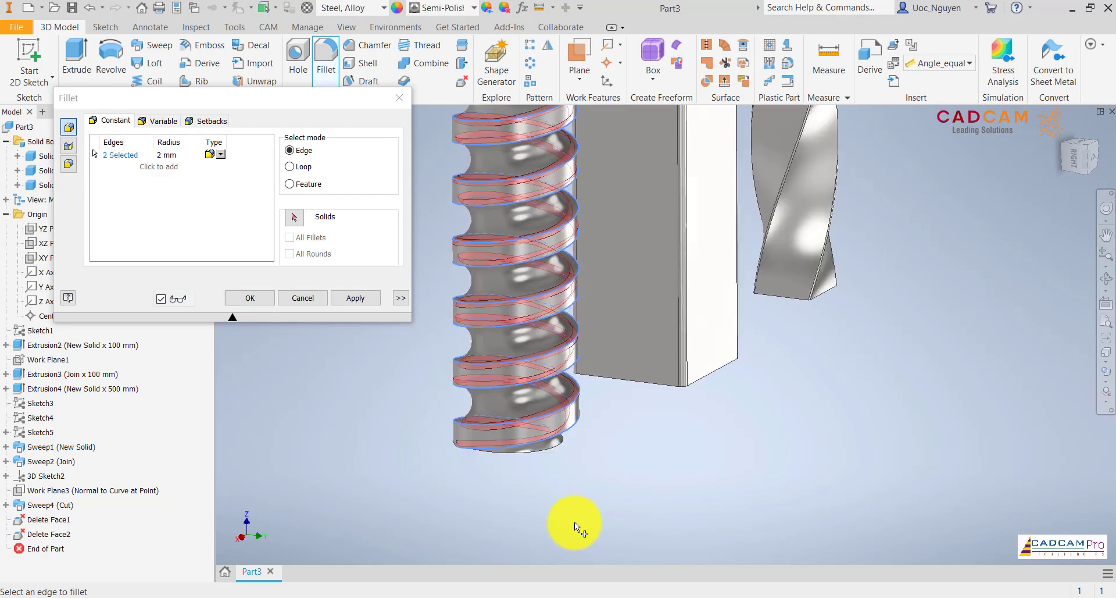
pyautogui.keyDown('shift'); pyautogui.moveTo(575, 521); pyautogui.dragTo(575, 518, button='middle'); pyautogui.keyUp('shift')
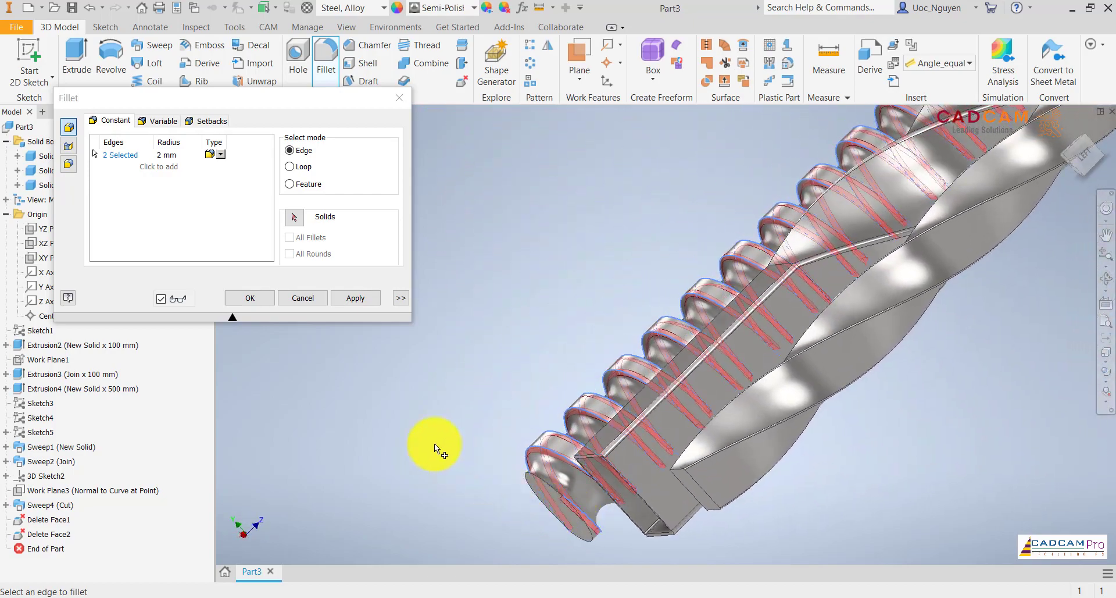
pyautogui.click(261, 299)
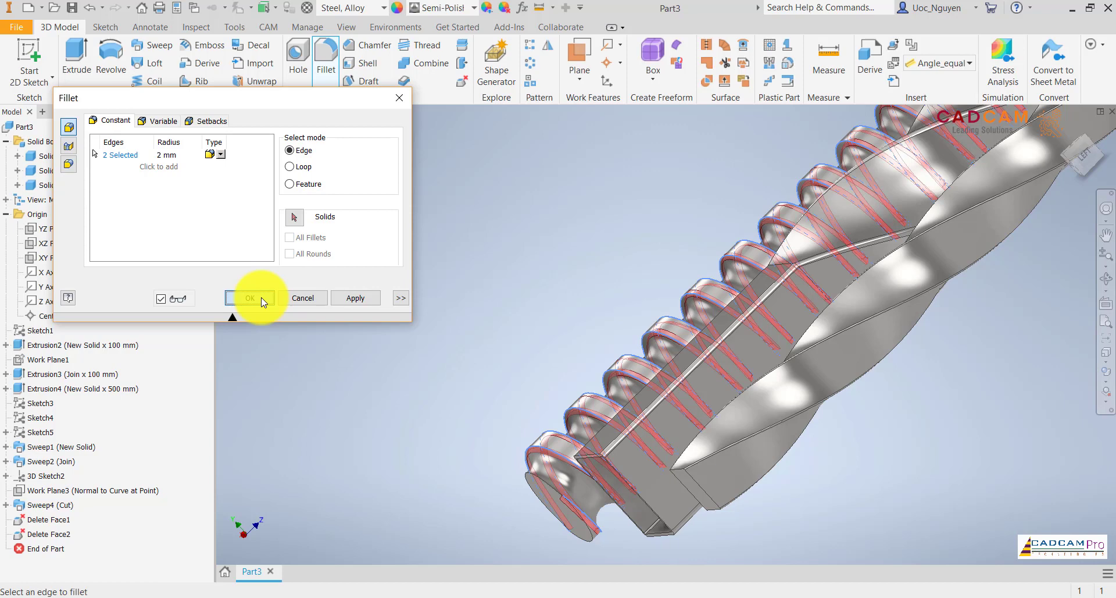
pyautogui.click(261, 301)
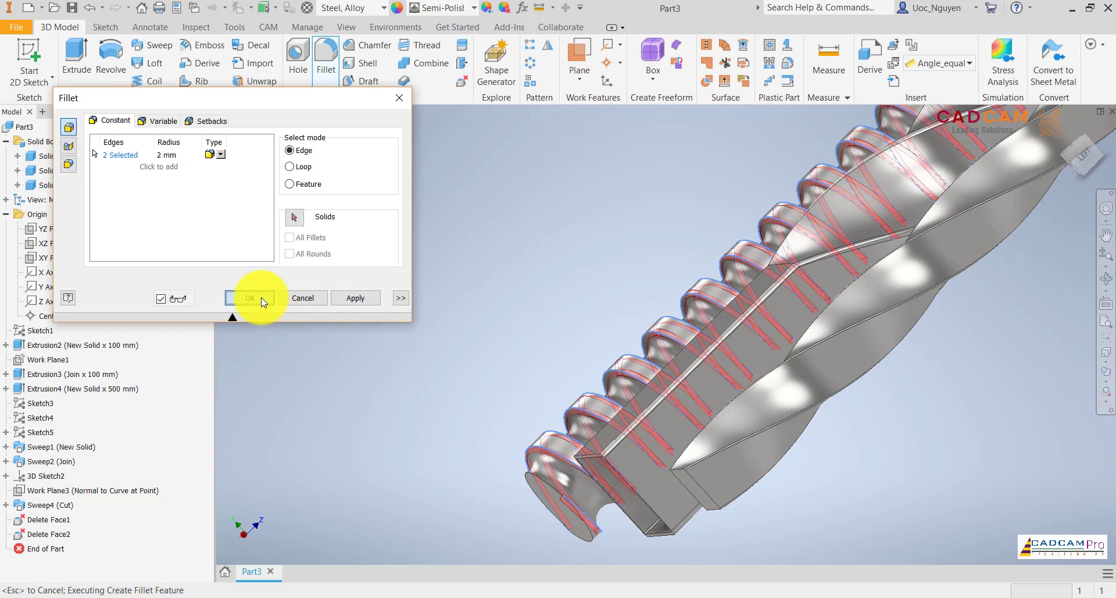
pyautogui.click(250, 298)
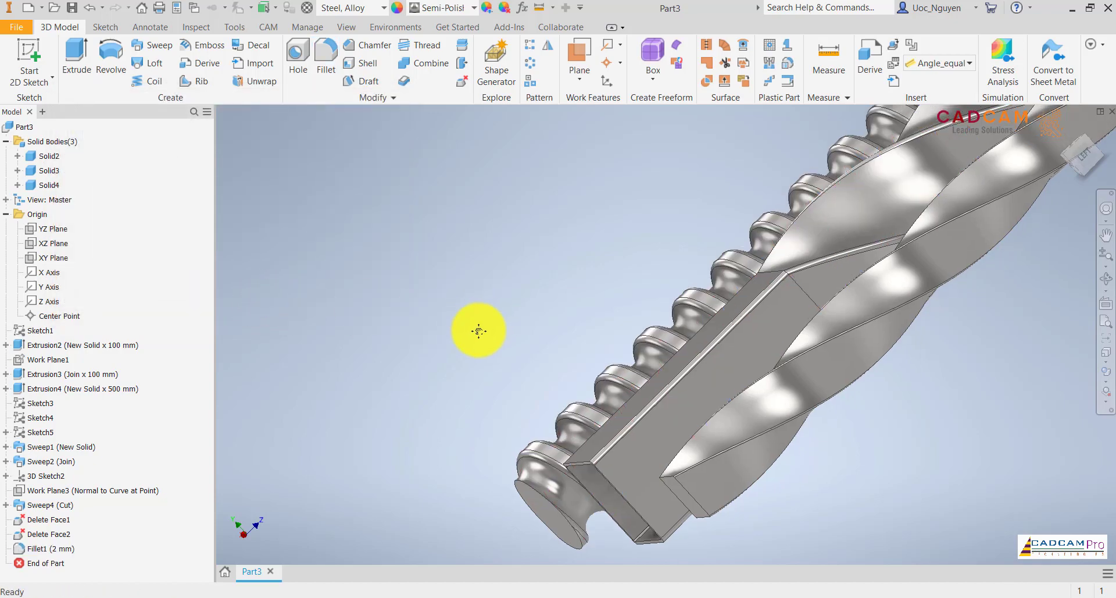
# Examine the filleted helical groove along the round bar and at its lower end beside the two other bars.
pyautogui.scroll(2, 479, 330)
pyautogui.moveTo(479, 331)
pyautogui.keyDown('shift'); pyautogui.mouseDown(button='middle')
pyautogui.moveTo(663, 248)
pyautogui.moveTo(607, 208)
pyautogui.mouseUp(button='middle'); pyautogui.keyUp('shift')
pyautogui.scroll(-3, 633, 236)
pyautogui.scroll(3, 619, 267)
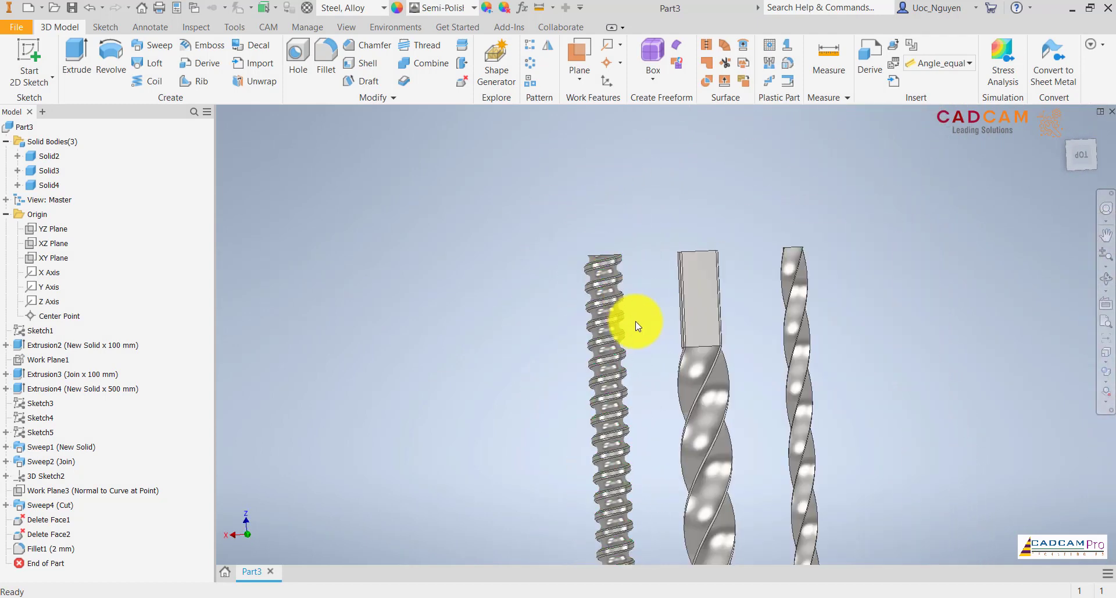
pyautogui.moveTo(607, 267); pyautogui.dragTo(572, 216, button='middle')
pyautogui.click(1083, 161)
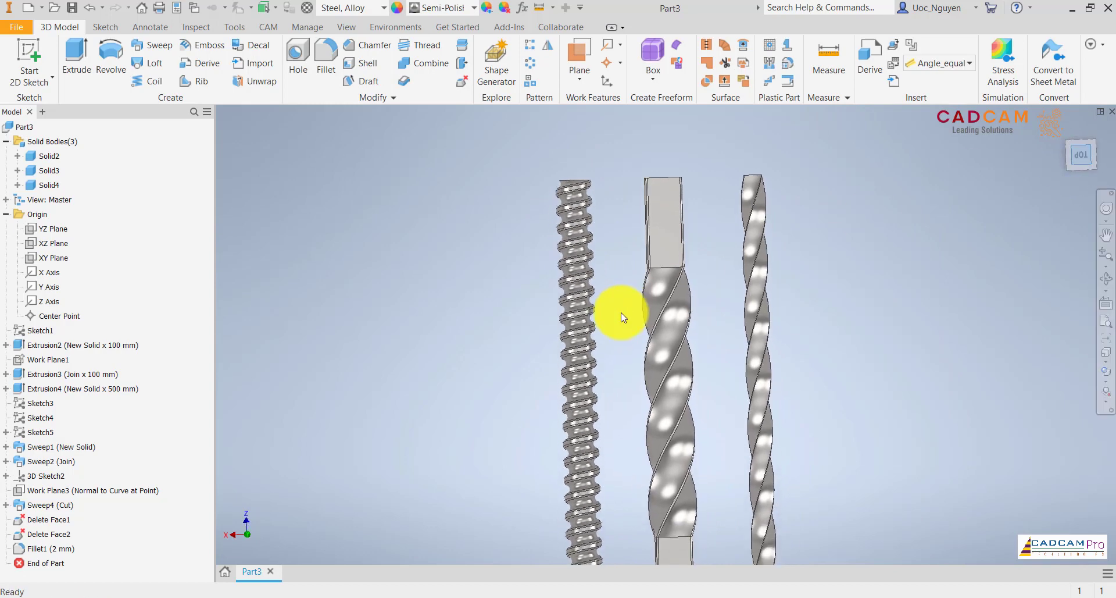
pyautogui.scroll(-6, 597, 524)
pyautogui.scroll(-3, 670, 526)
pyautogui.moveTo(670, 526); pyautogui.dragTo(660, 401, button='middle')
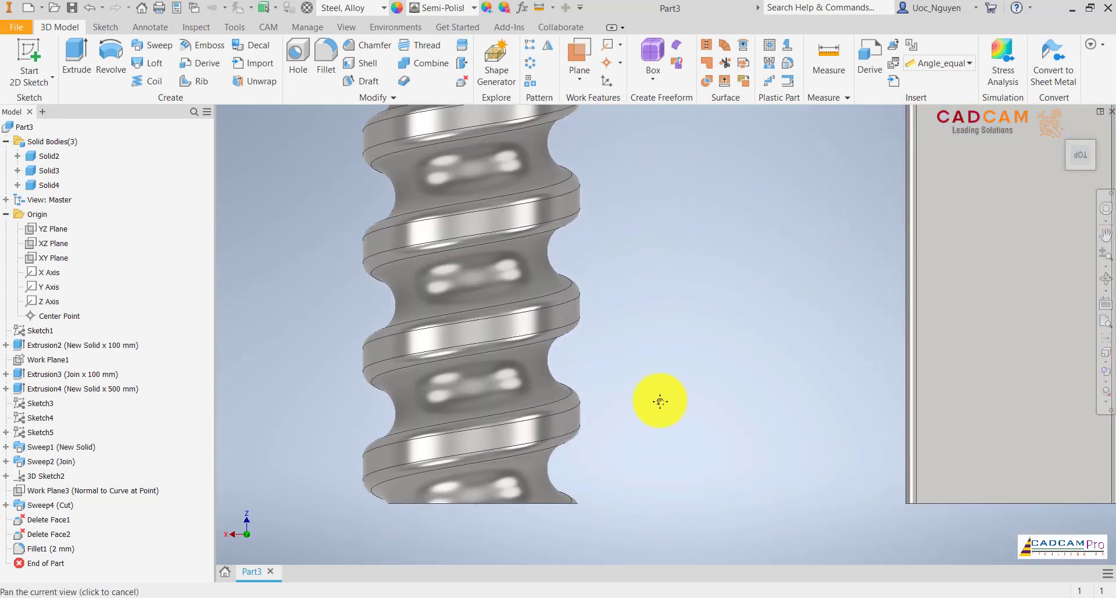
pyautogui.scroll(2, 661, 401)
pyautogui.moveTo(688, 346); pyautogui.dragTo(660, 390, button='middle')
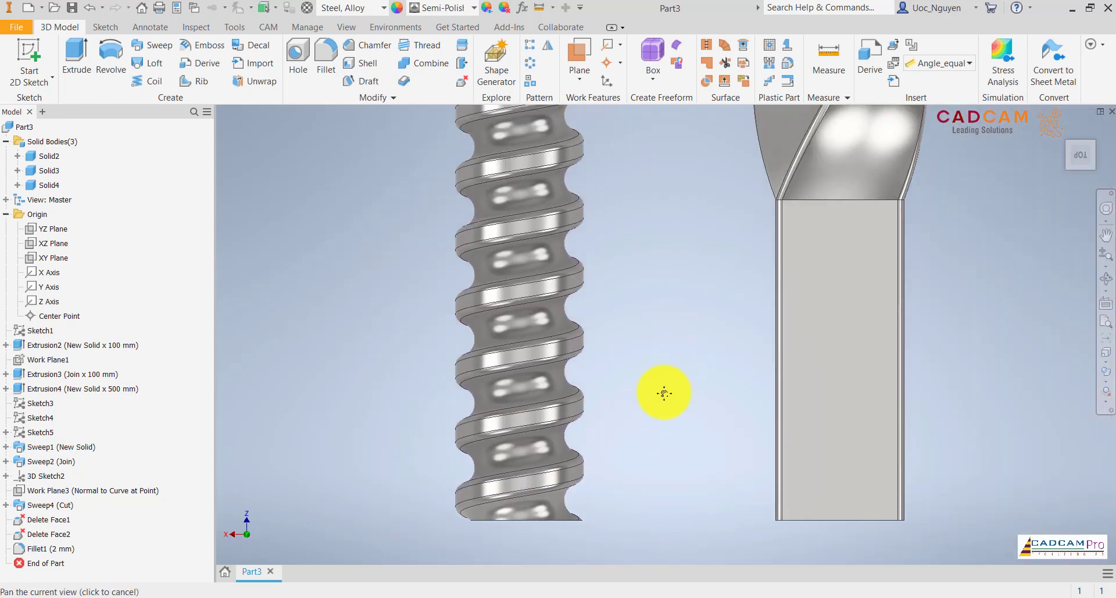
pyautogui.click(553, 351)
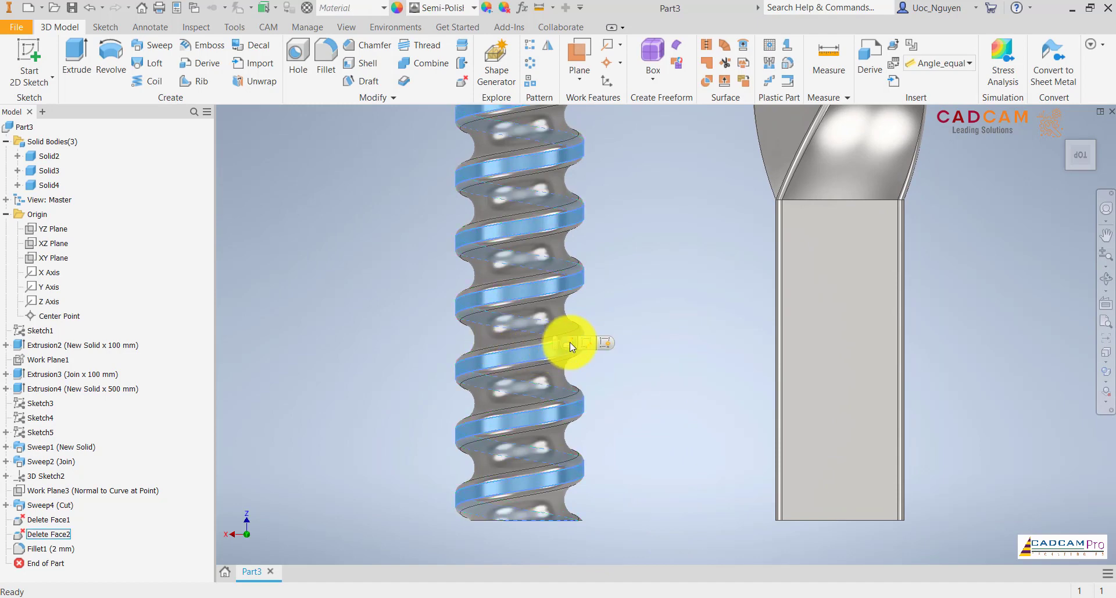
pyautogui.click(660, 314)
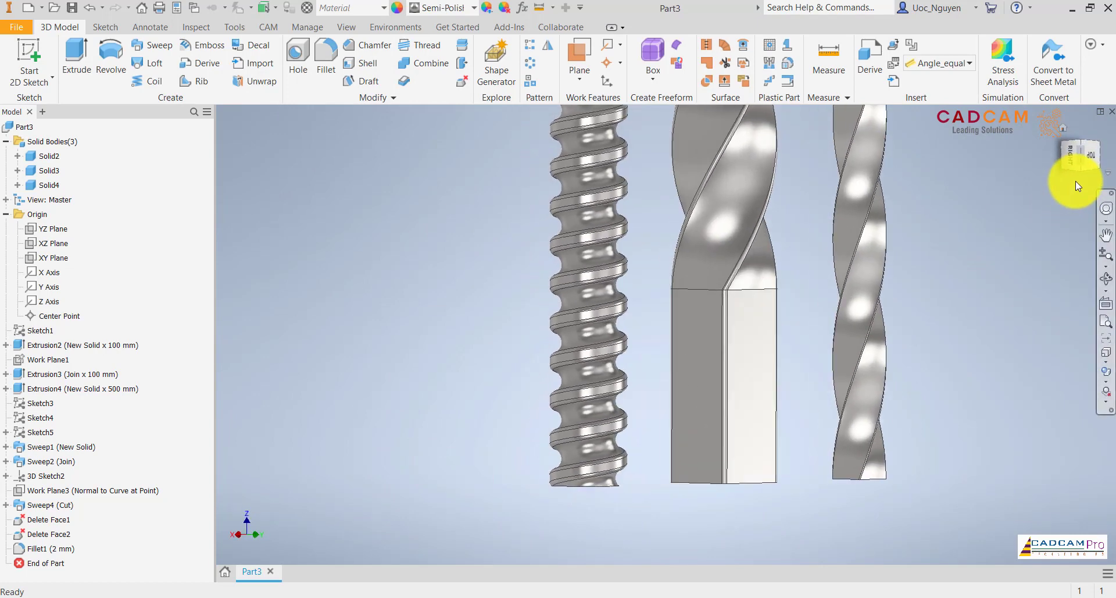
pyautogui.click(1082, 156)
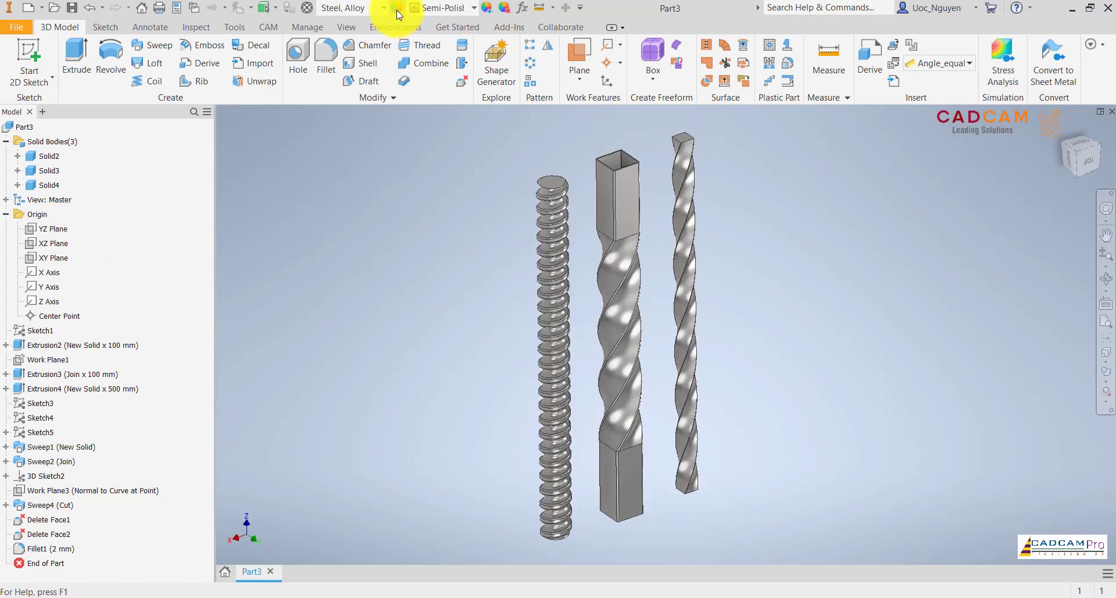
# Add the Copper - Polished appearance to the document and apply it to the twisted solid square bar.
pyautogui.click(397, 9)
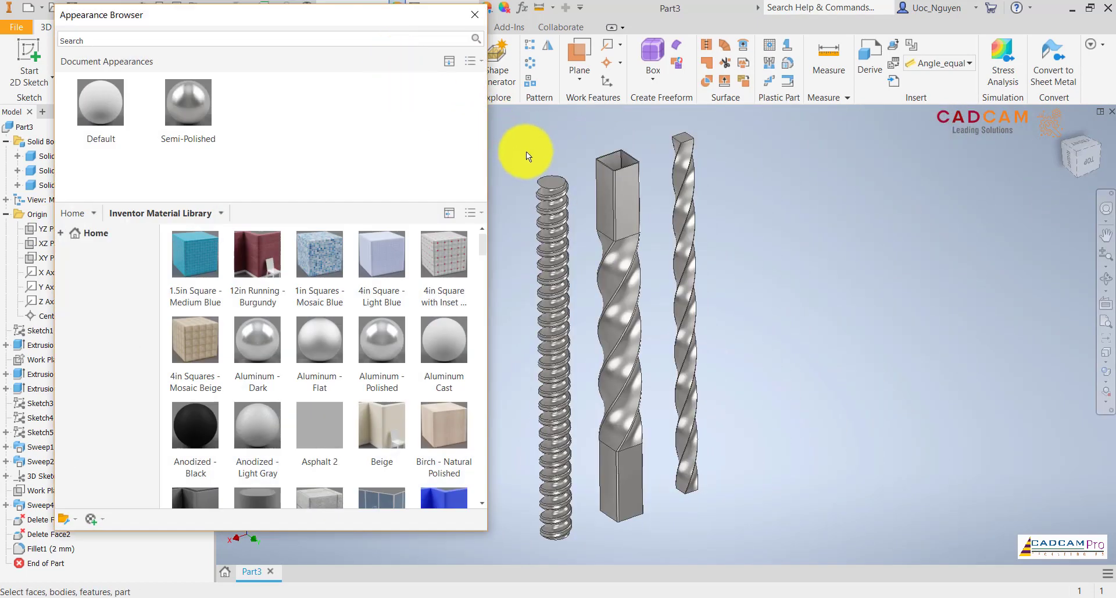
pyautogui.moveTo(342, 23); pyautogui.dragTo(364, 82)
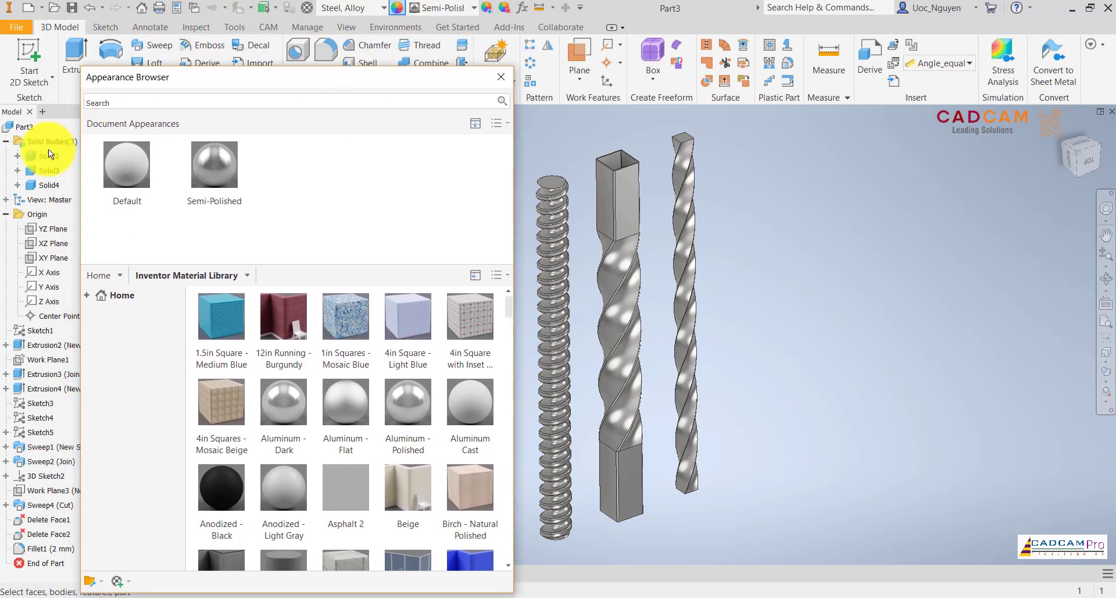
pyautogui.click(48, 185)
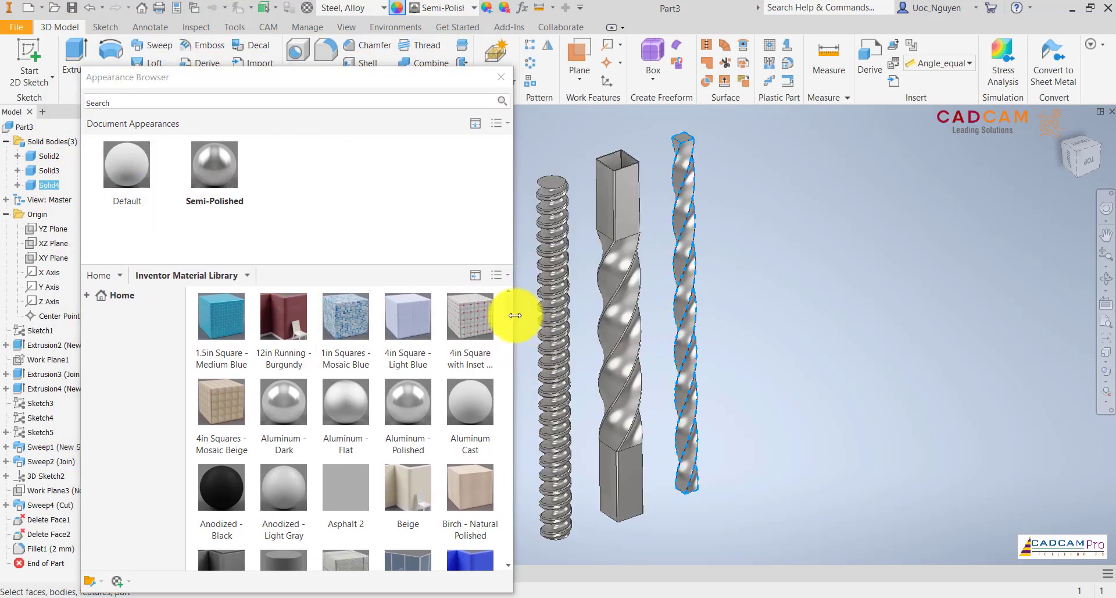
pyautogui.moveTo(511, 312); pyautogui.dragTo(514, 362)
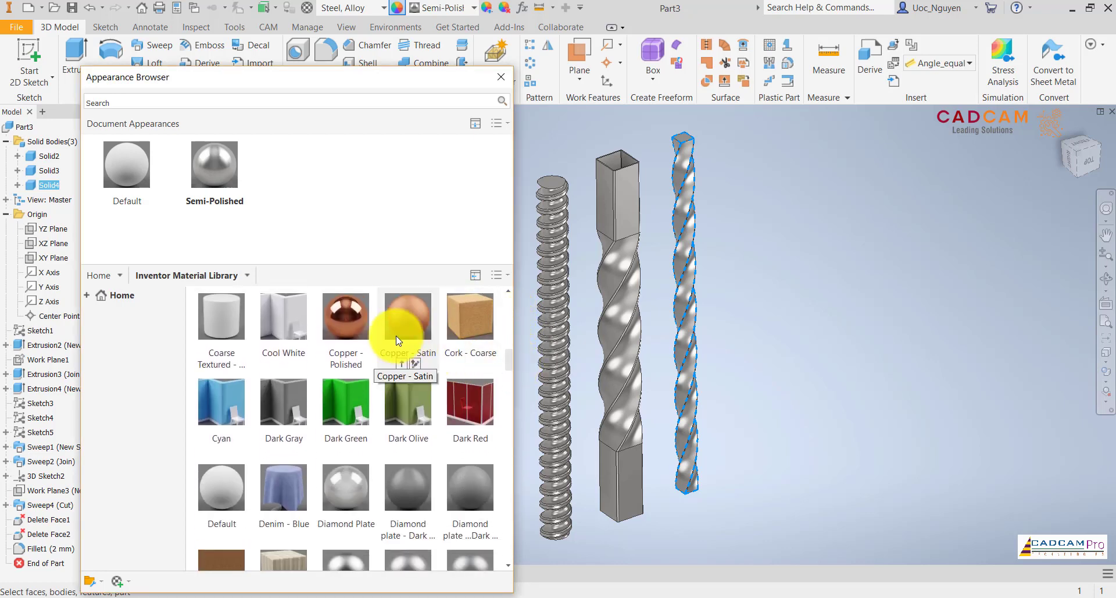
pyautogui.click(344, 327)
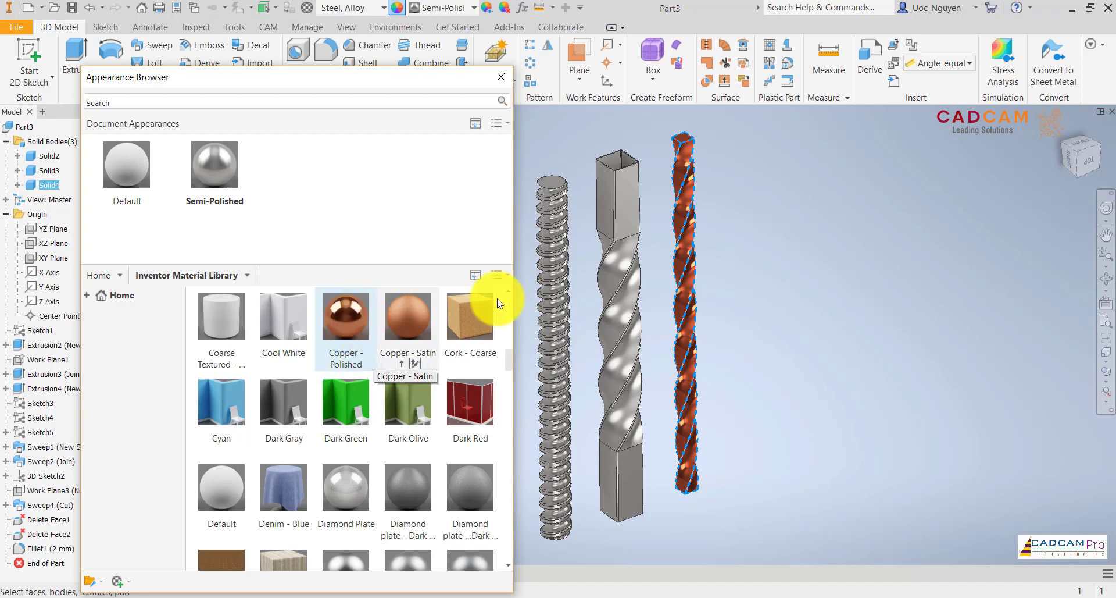
pyautogui.click(784, 294)
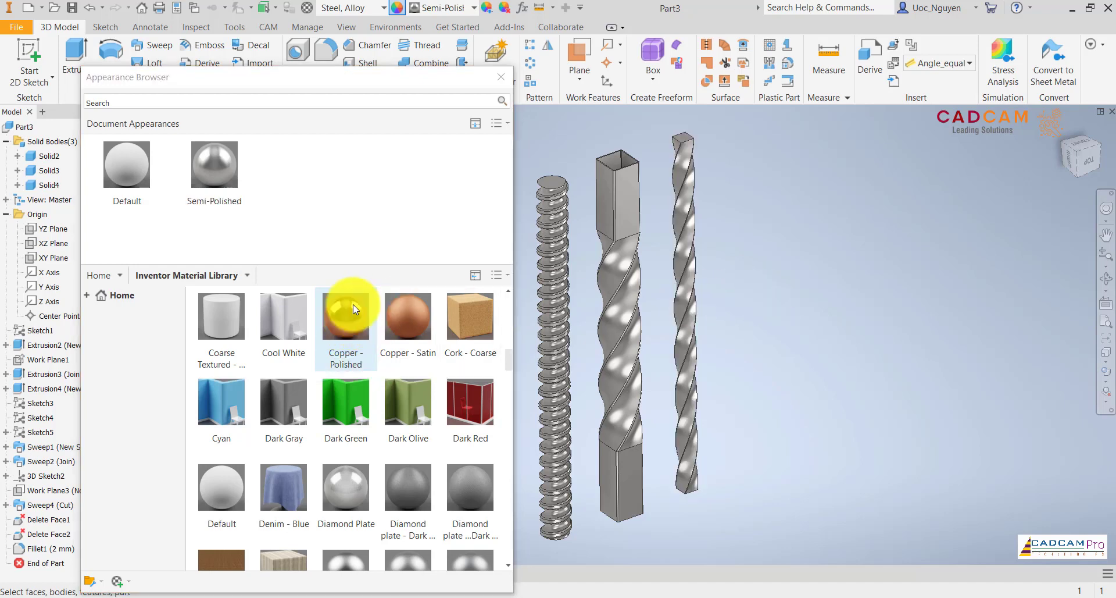
pyautogui.click(341, 364)
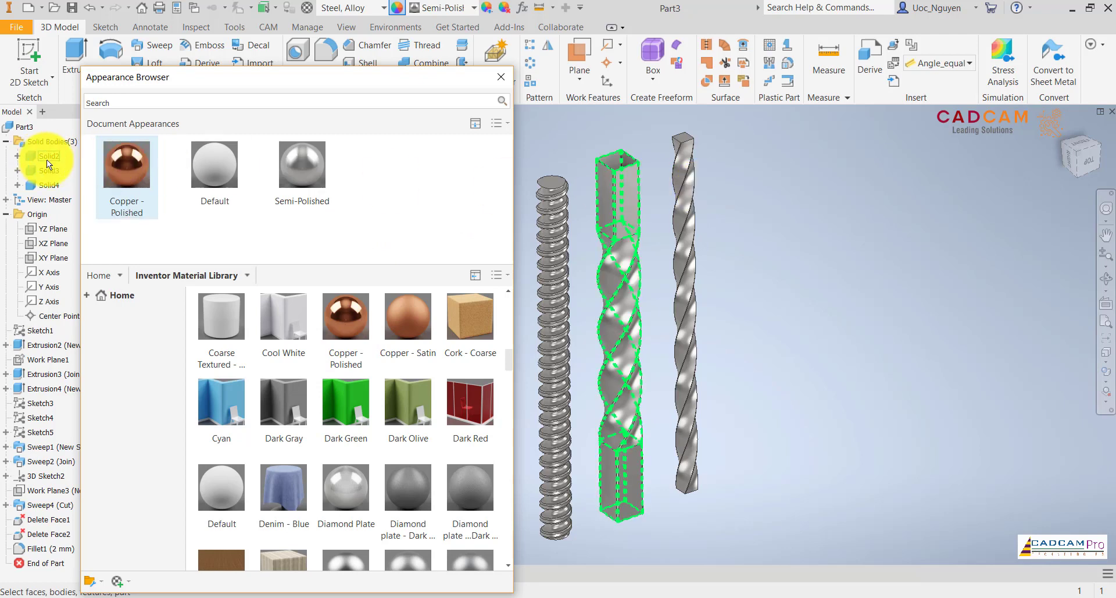
pyautogui.click(53, 183)
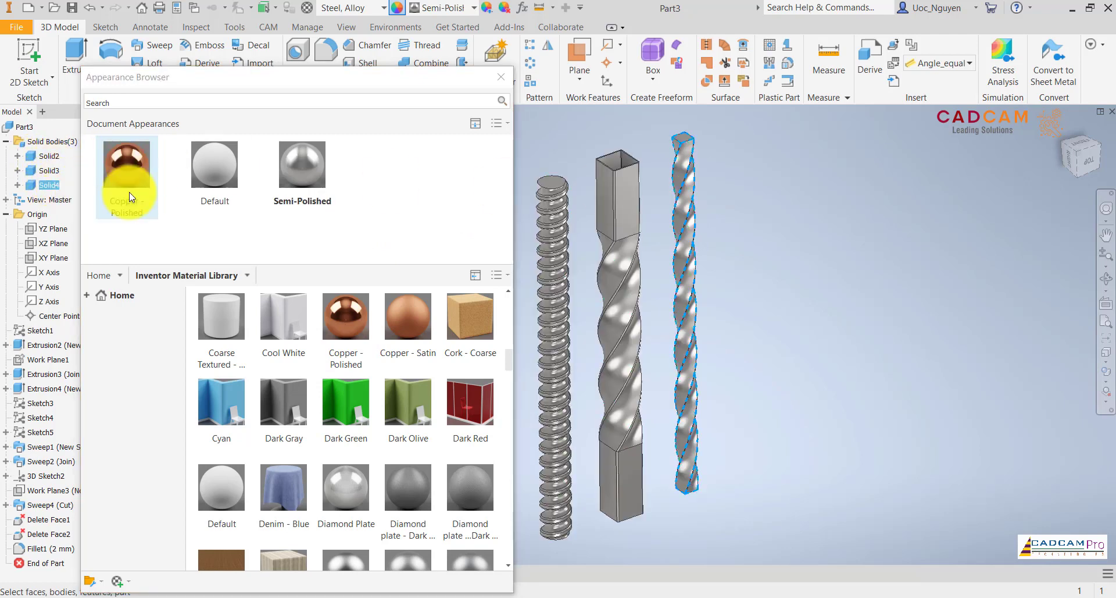
pyautogui.click(126, 172)
pyautogui.click(731, 200)
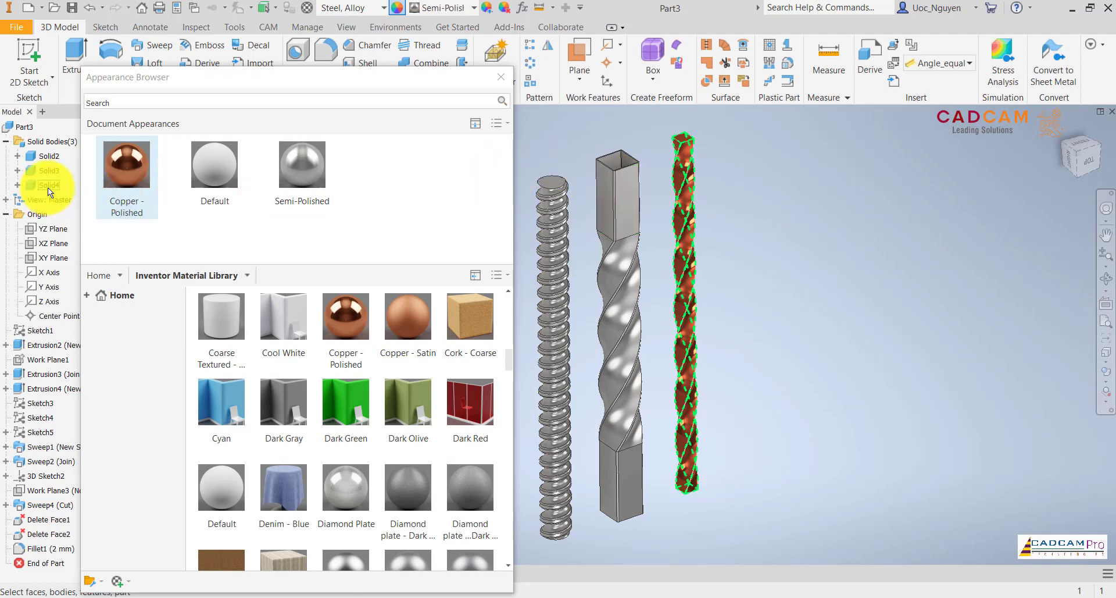
# Apply the Glossy - Black appearance from the Inventor Material Library to the hollow square bar with the twisted middle.
pyautogui.click(57, 155)
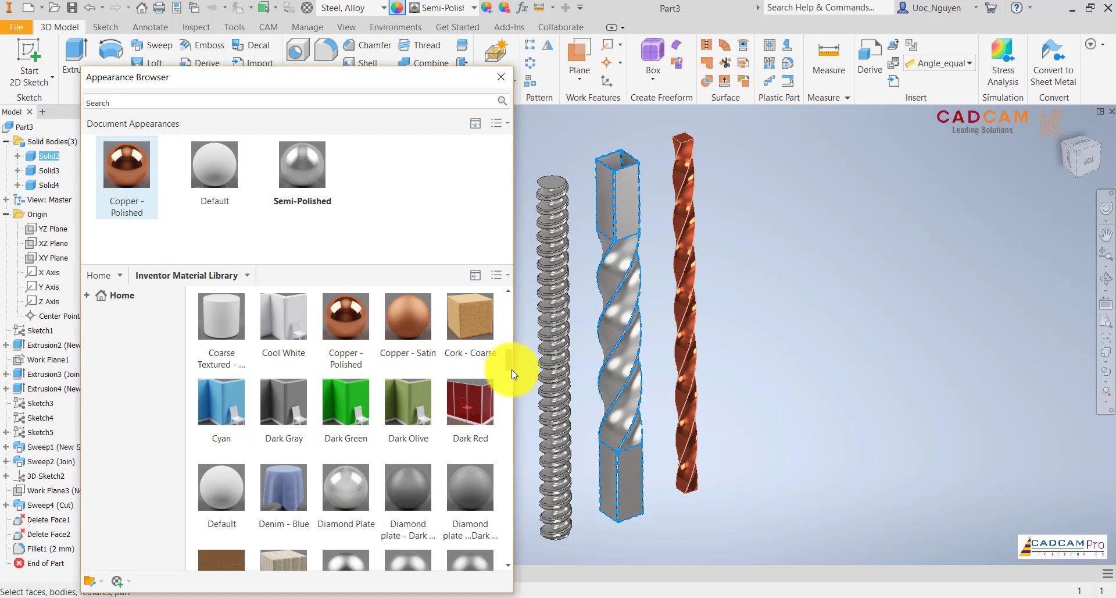
pyautogui.moveTo(511, 369); pyautogui.dragTo(510, 403)
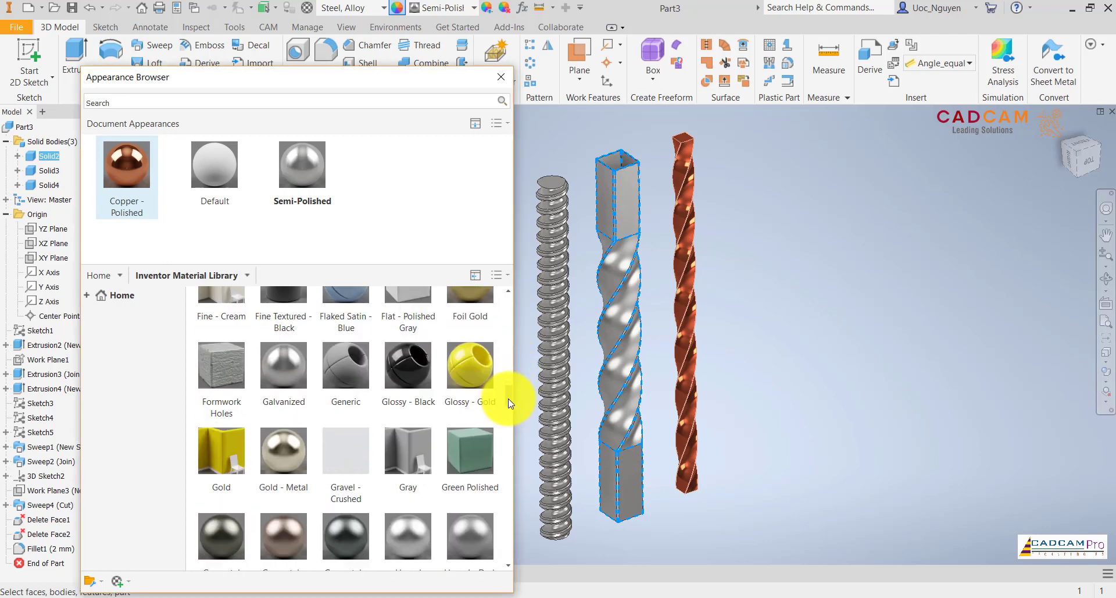
pyautogui.click(476, 377)
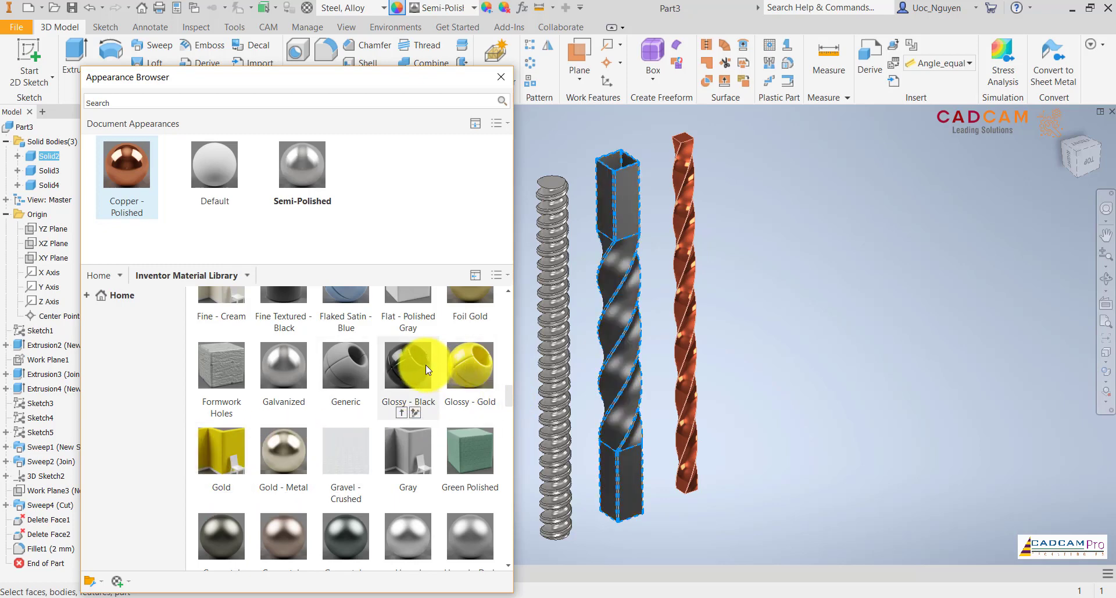
pyautogui.click(406, 412)
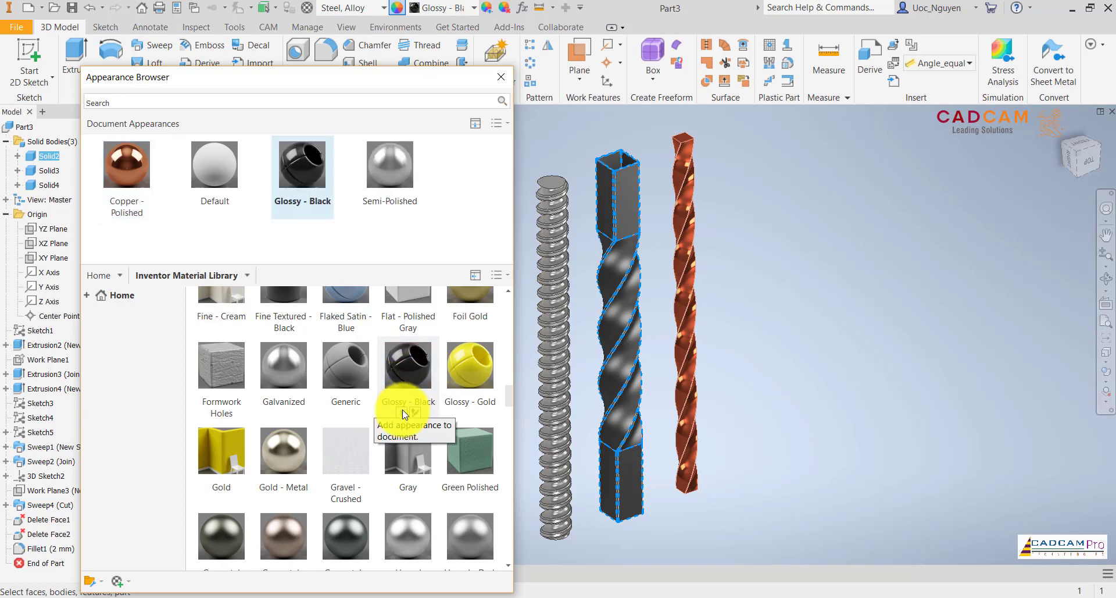
pyautogui.click(730, 329)
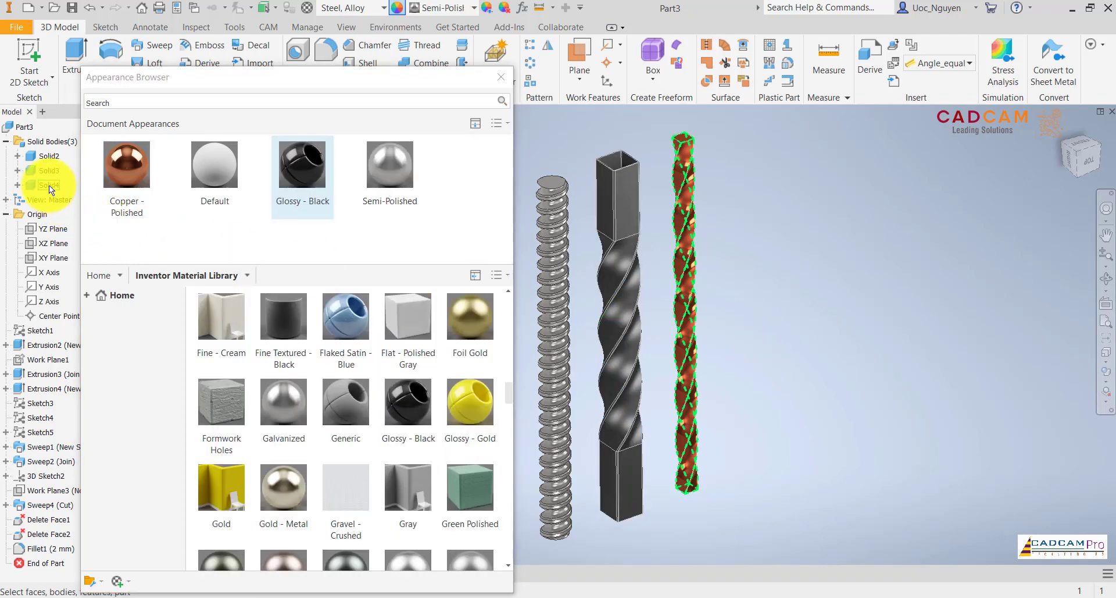
# Apply the Metal 1800F Hot appearance to the helically grooved round bar and close the Appearance Browser.
pyautogui.click(51, 167)
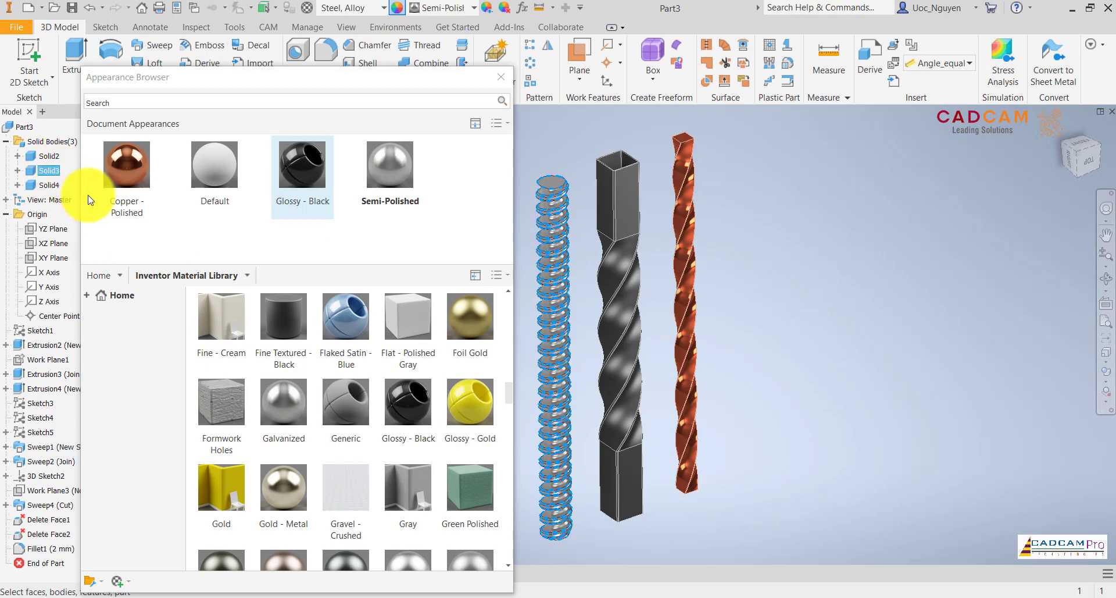
pyautogui.moveTo(512, 394); pyautogui.dragTo(515, 434)
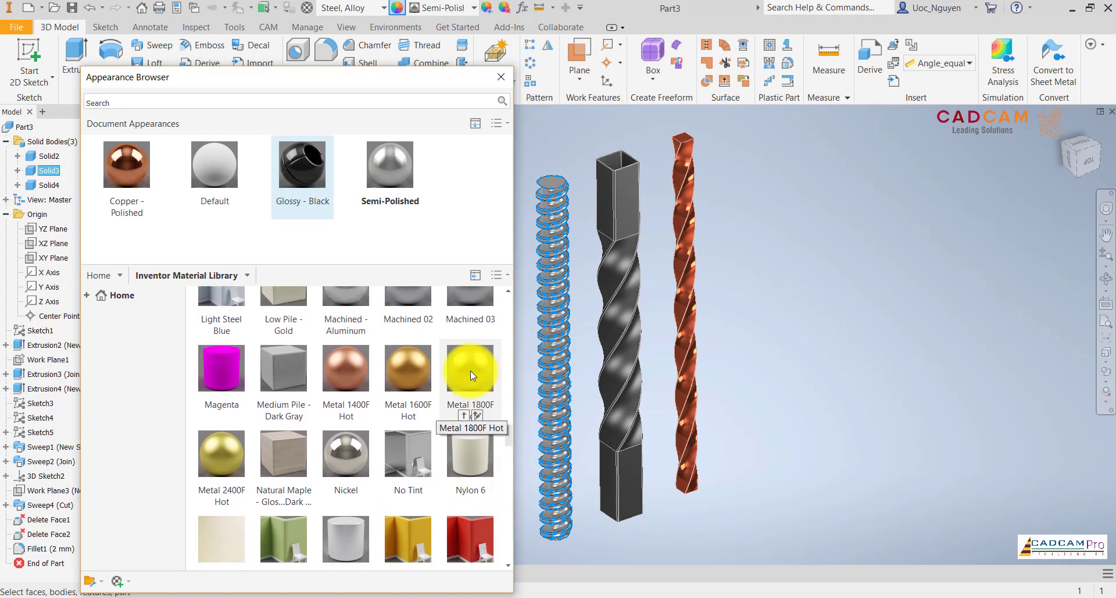
pyautogui.click(464, 416)
pyautogui.click(791, 329)
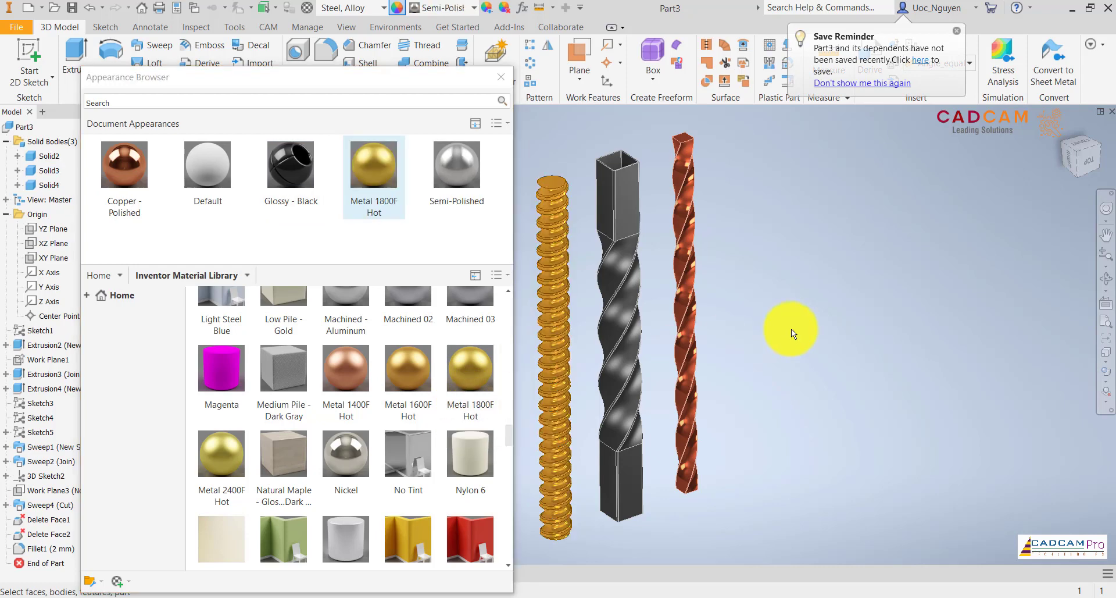
pyautogui.click(501, 77)
pyautogui.keyDown('shift'); pyautogui.moveTo(864, 354); pyautogui.dragTo(864, 354, button='middle'); pyautogui.keyUp('shift')
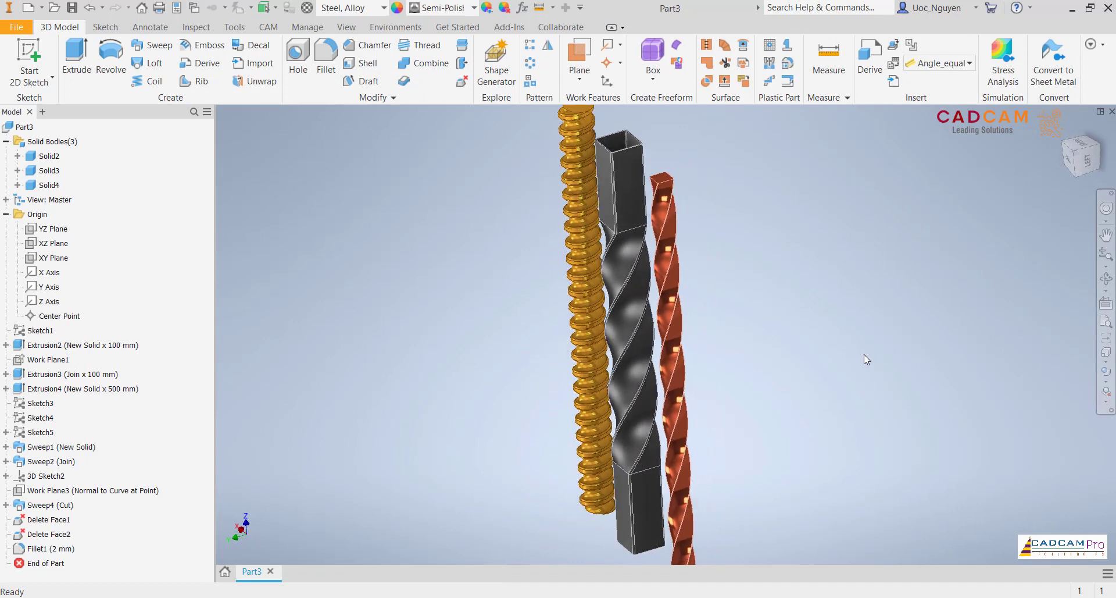